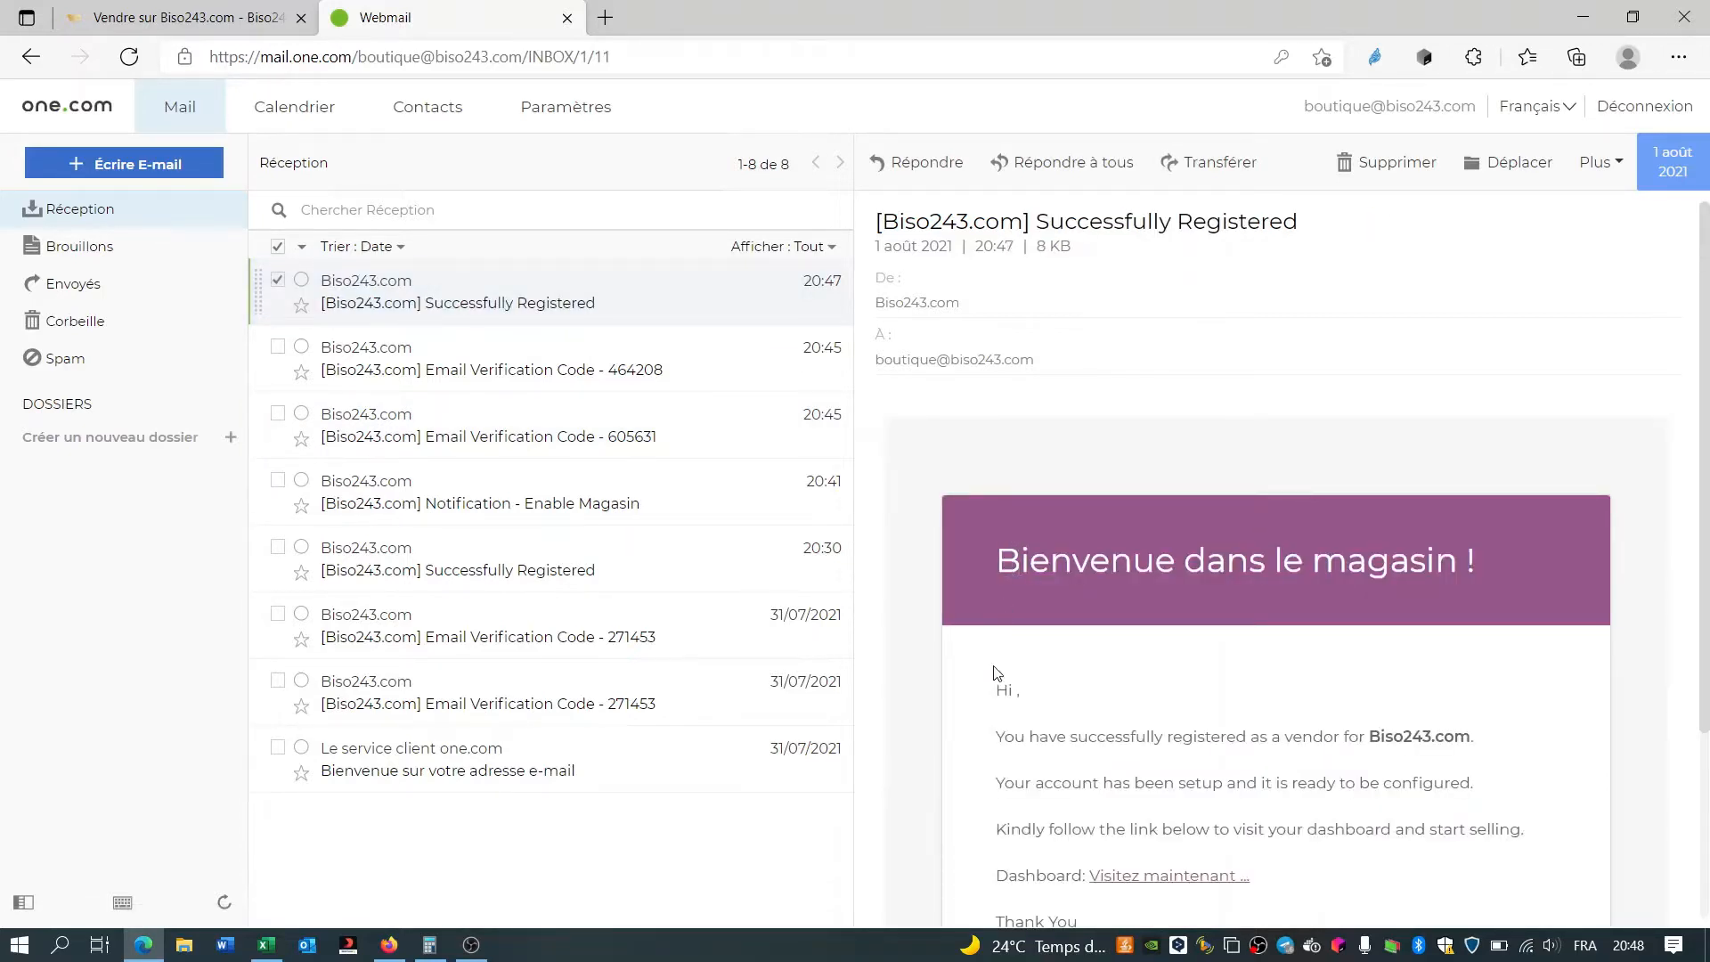
# - Open the vendor dashboard link in the Biso243.com successful registration e-mail
pyautogui.scroll(-2, 991, 724)
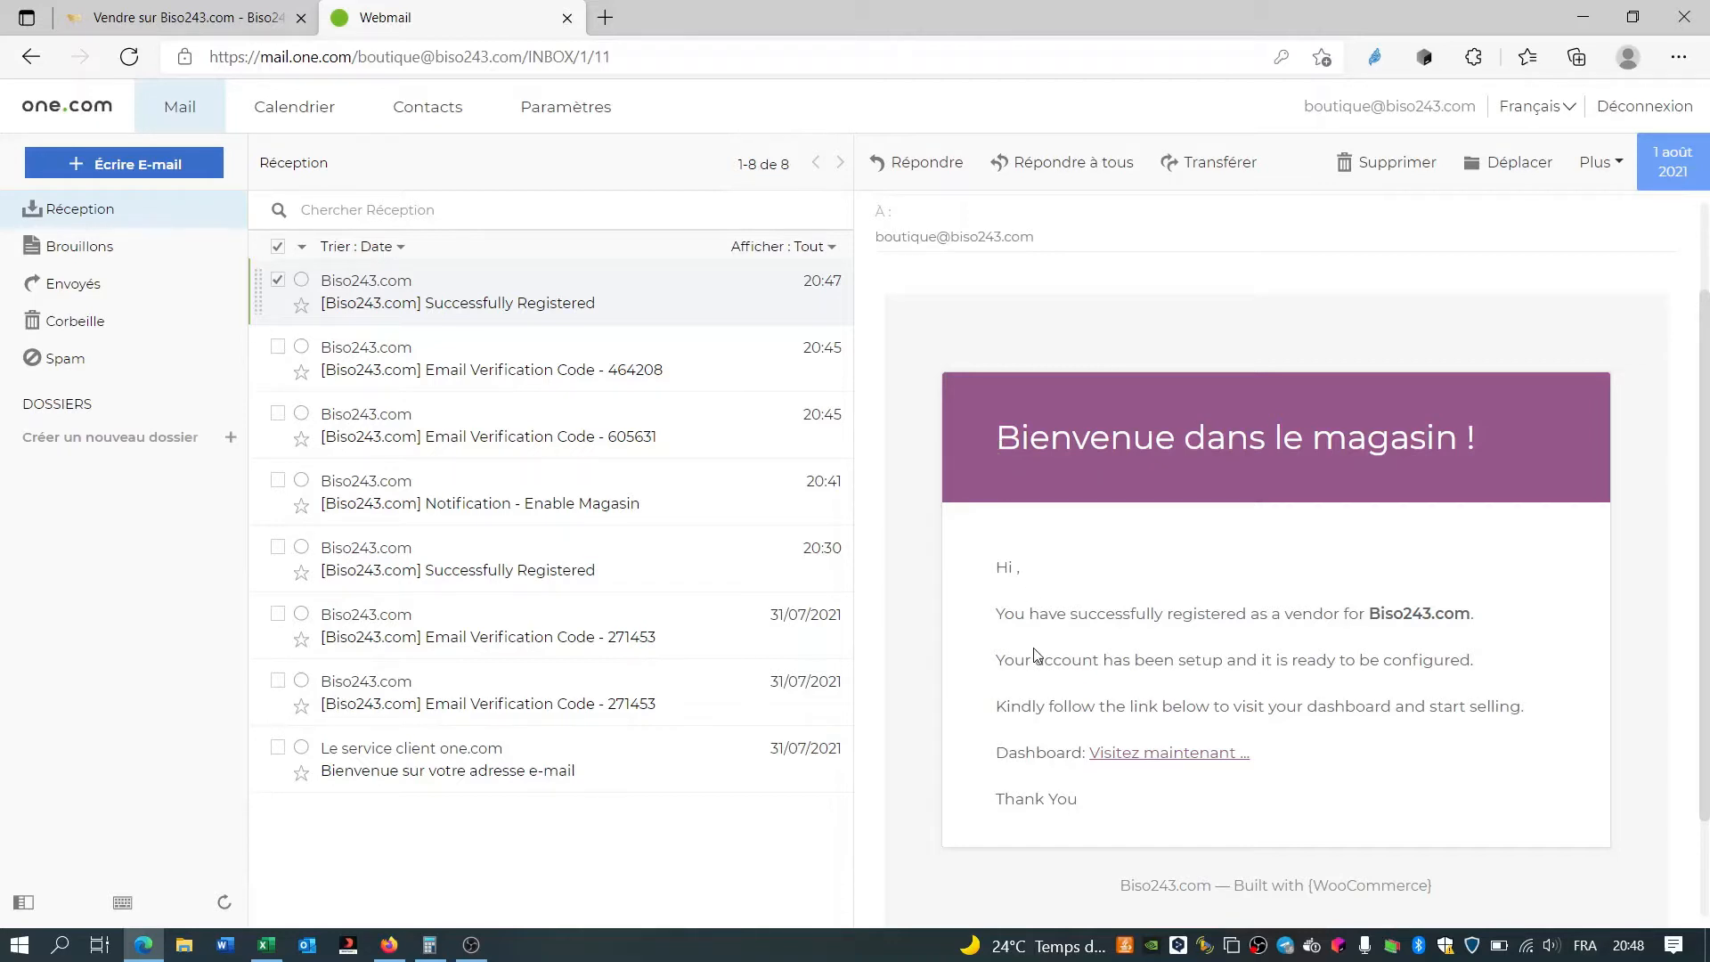
pyautogui.click(1145, 757)
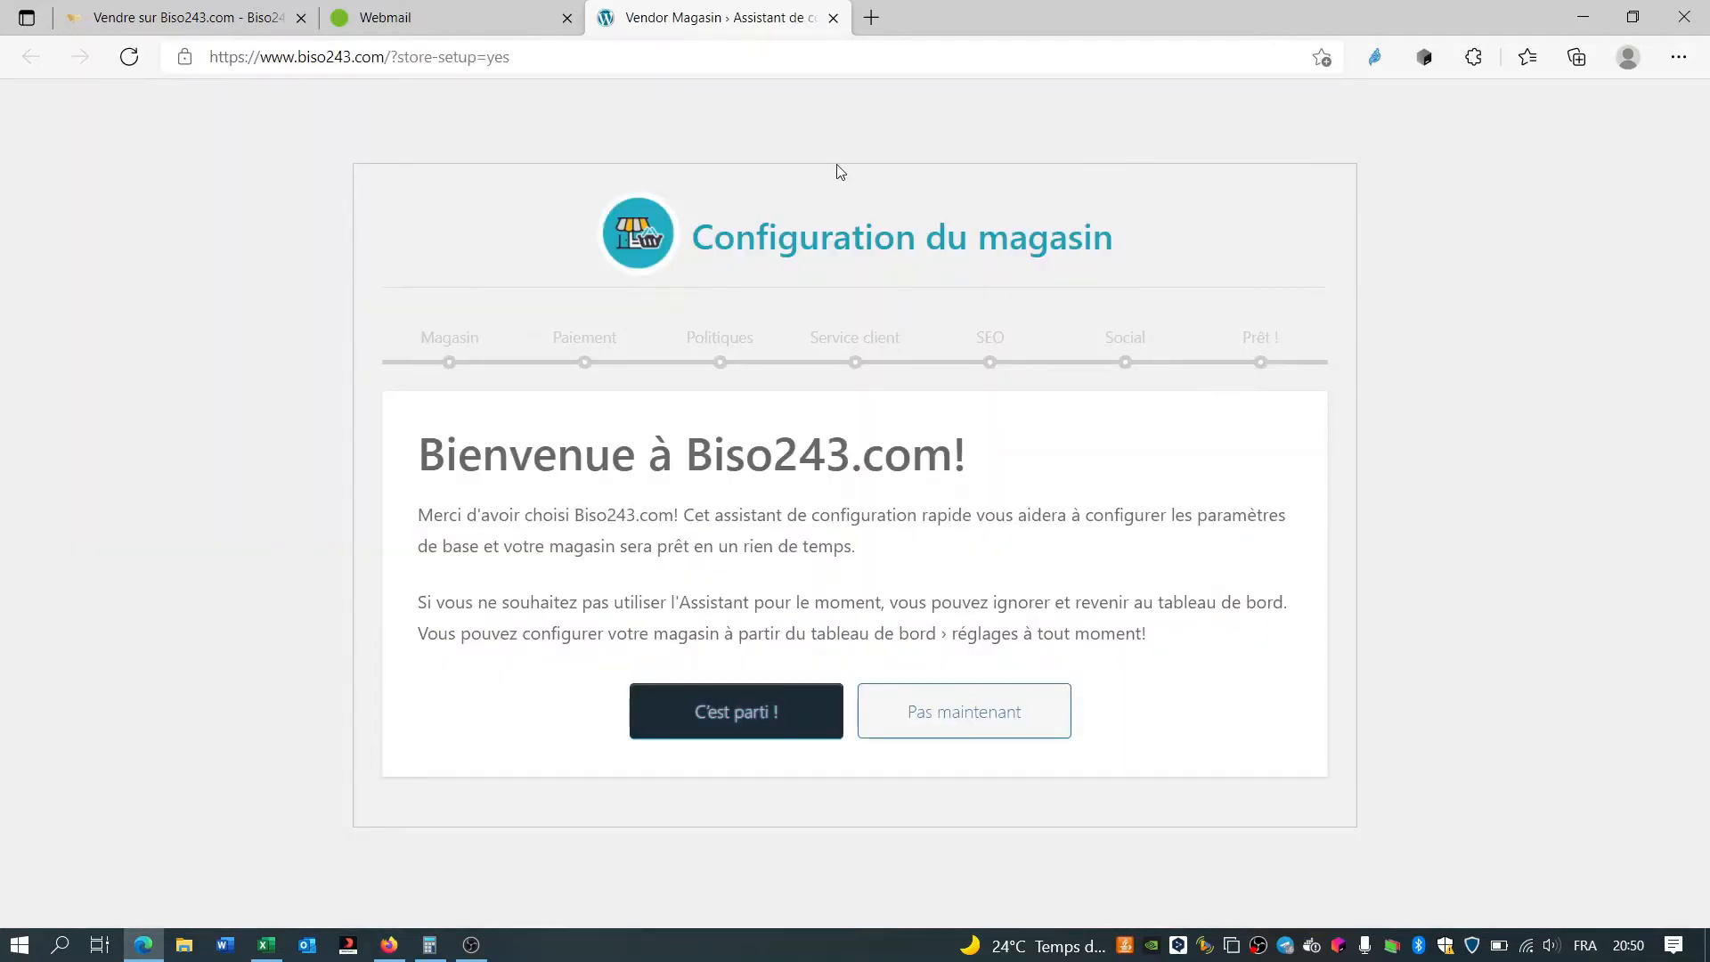
# - Review the registration e-mail and the vendor application confirmation page, and return to the store setup wizard
pyautogui.click(474, 23)
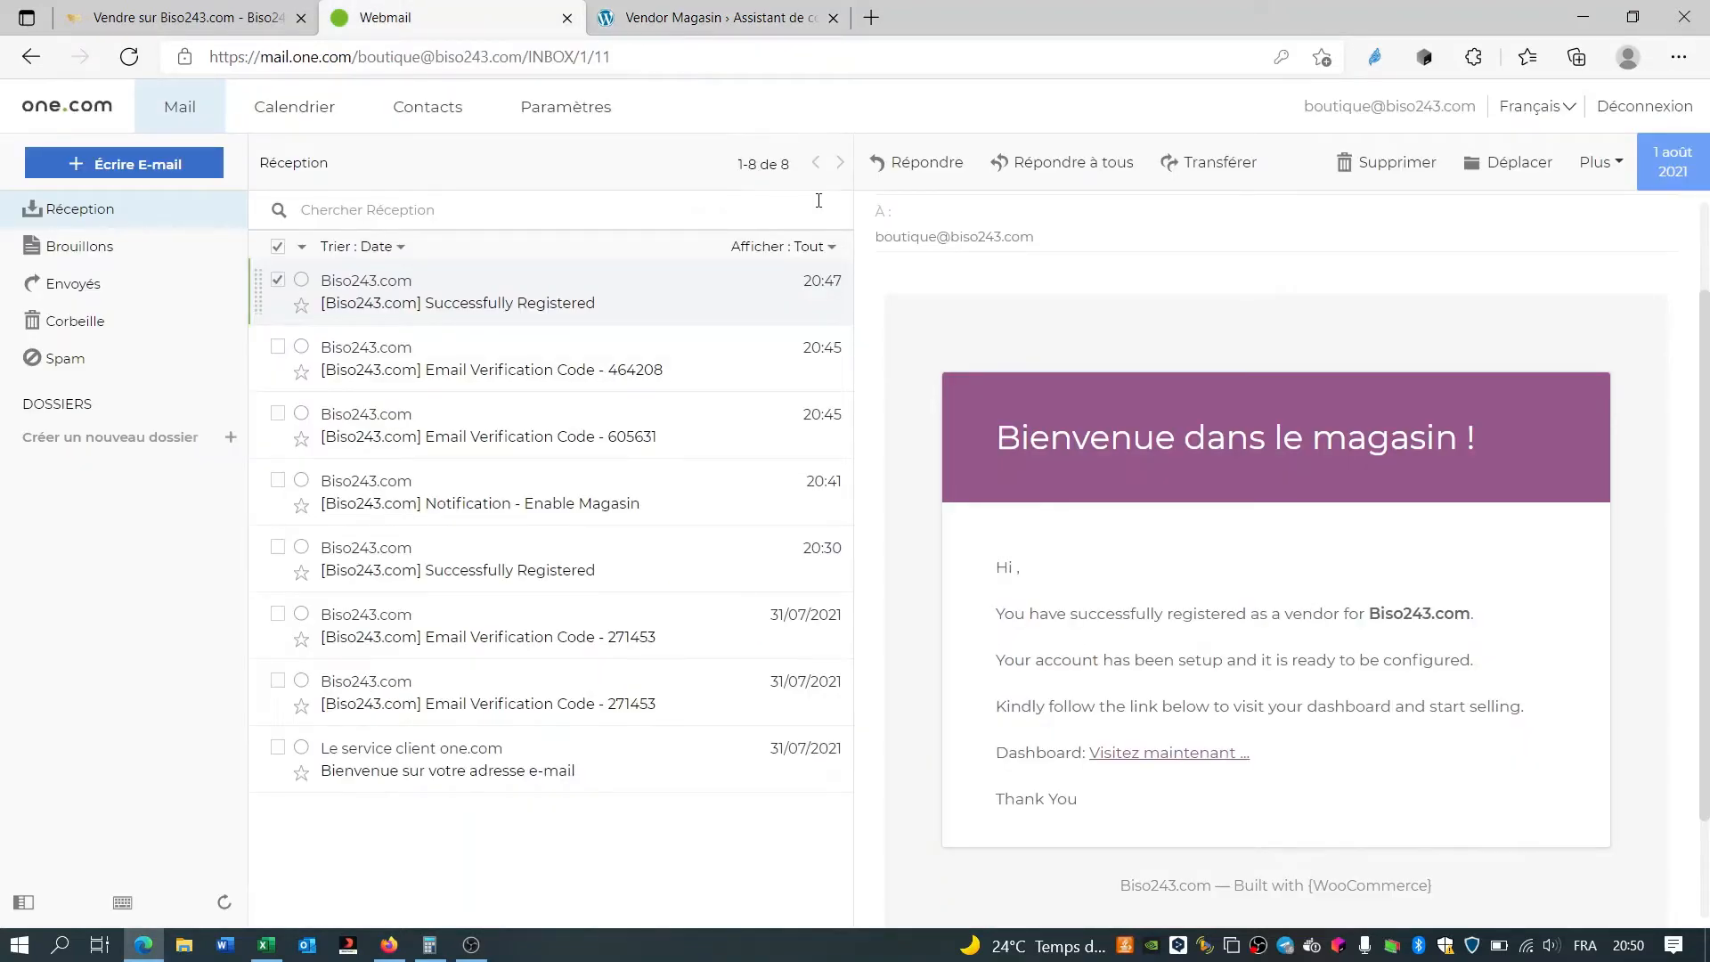
pyautogui.click(737, 19)
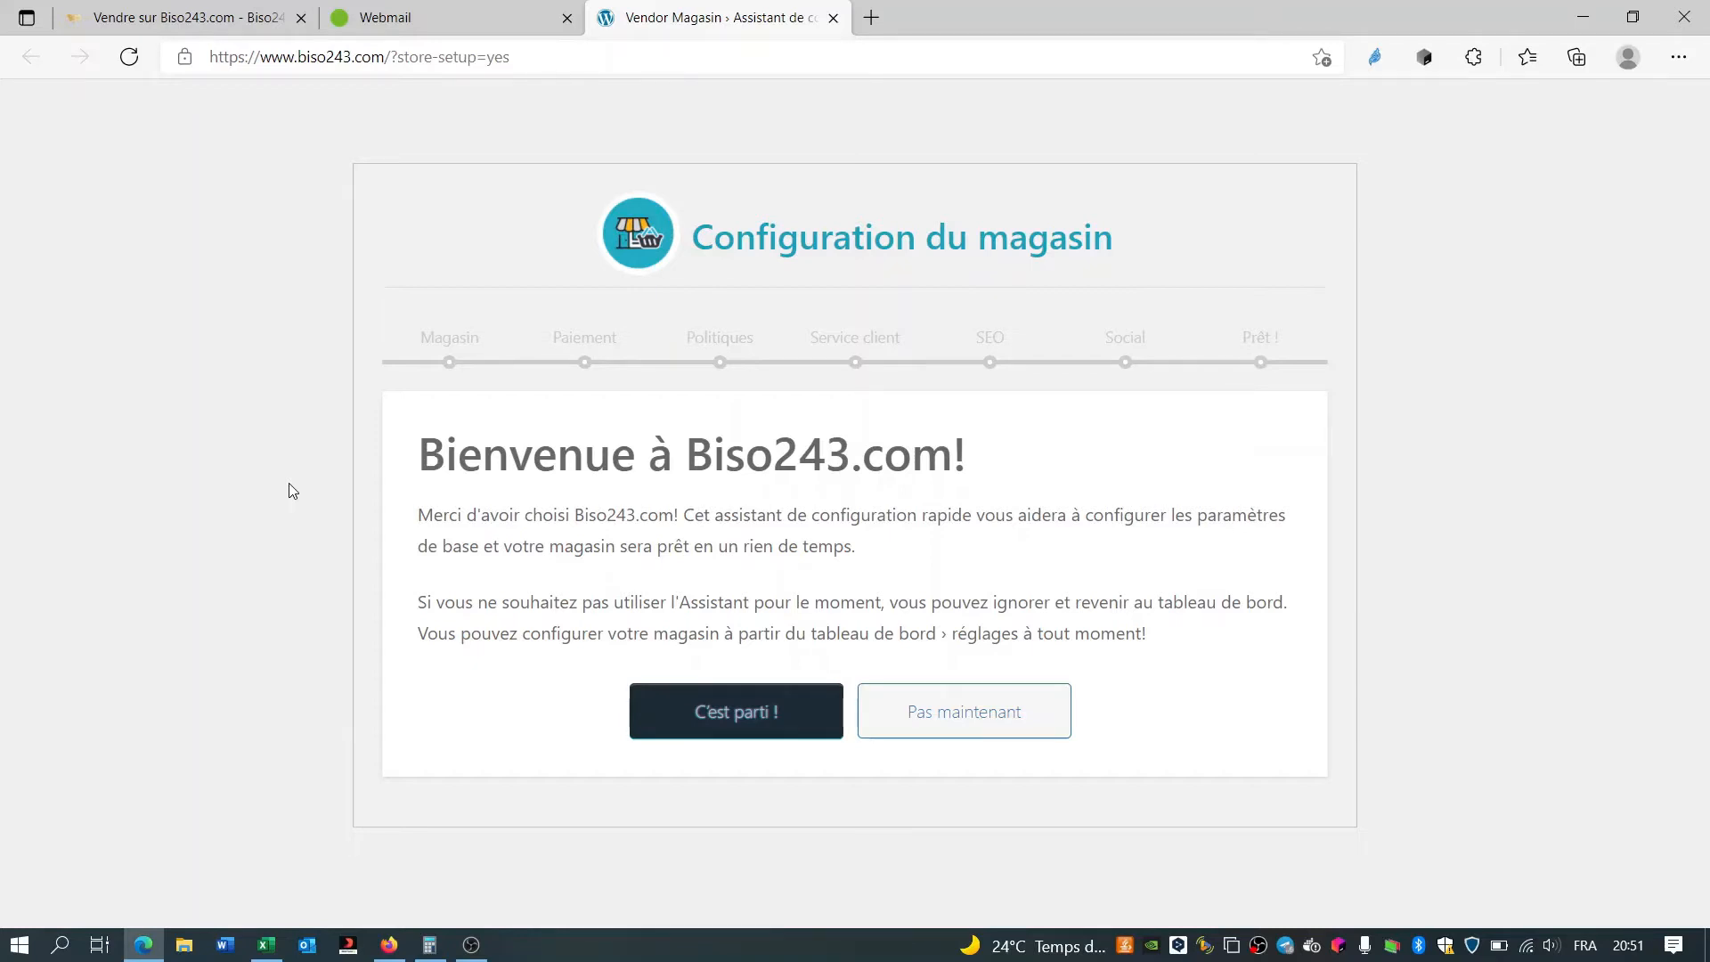
pyautogui.click(178, 21)
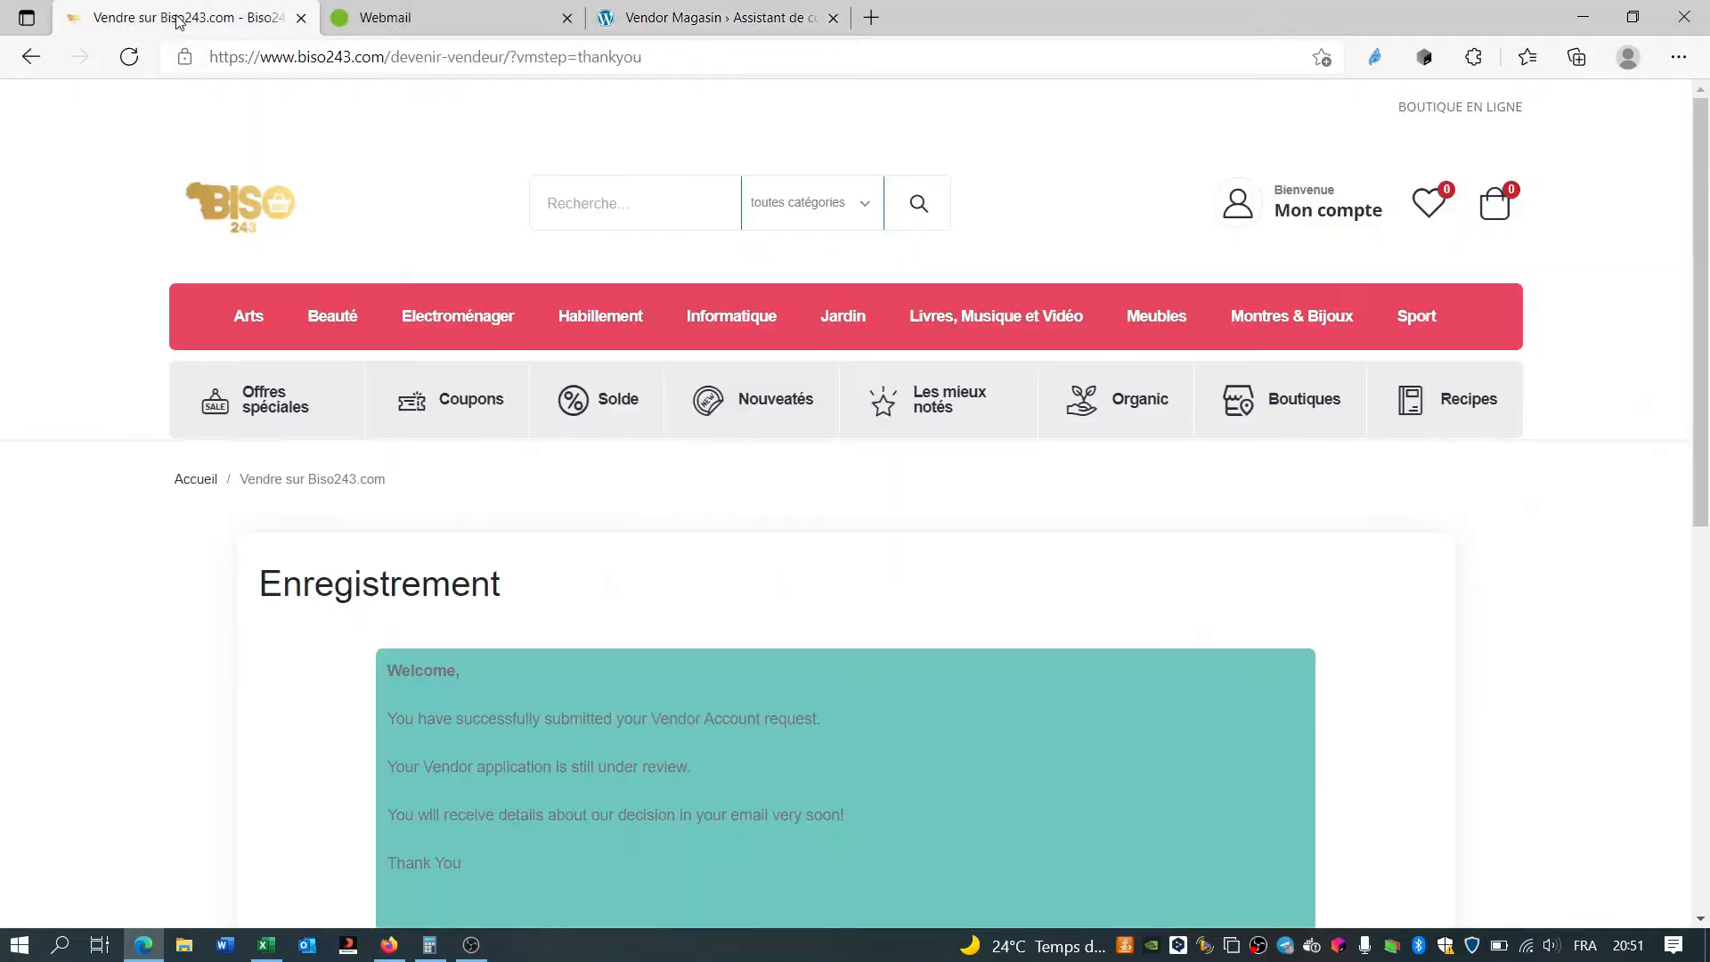
pyautogui.scroll(-3, 245, 662)
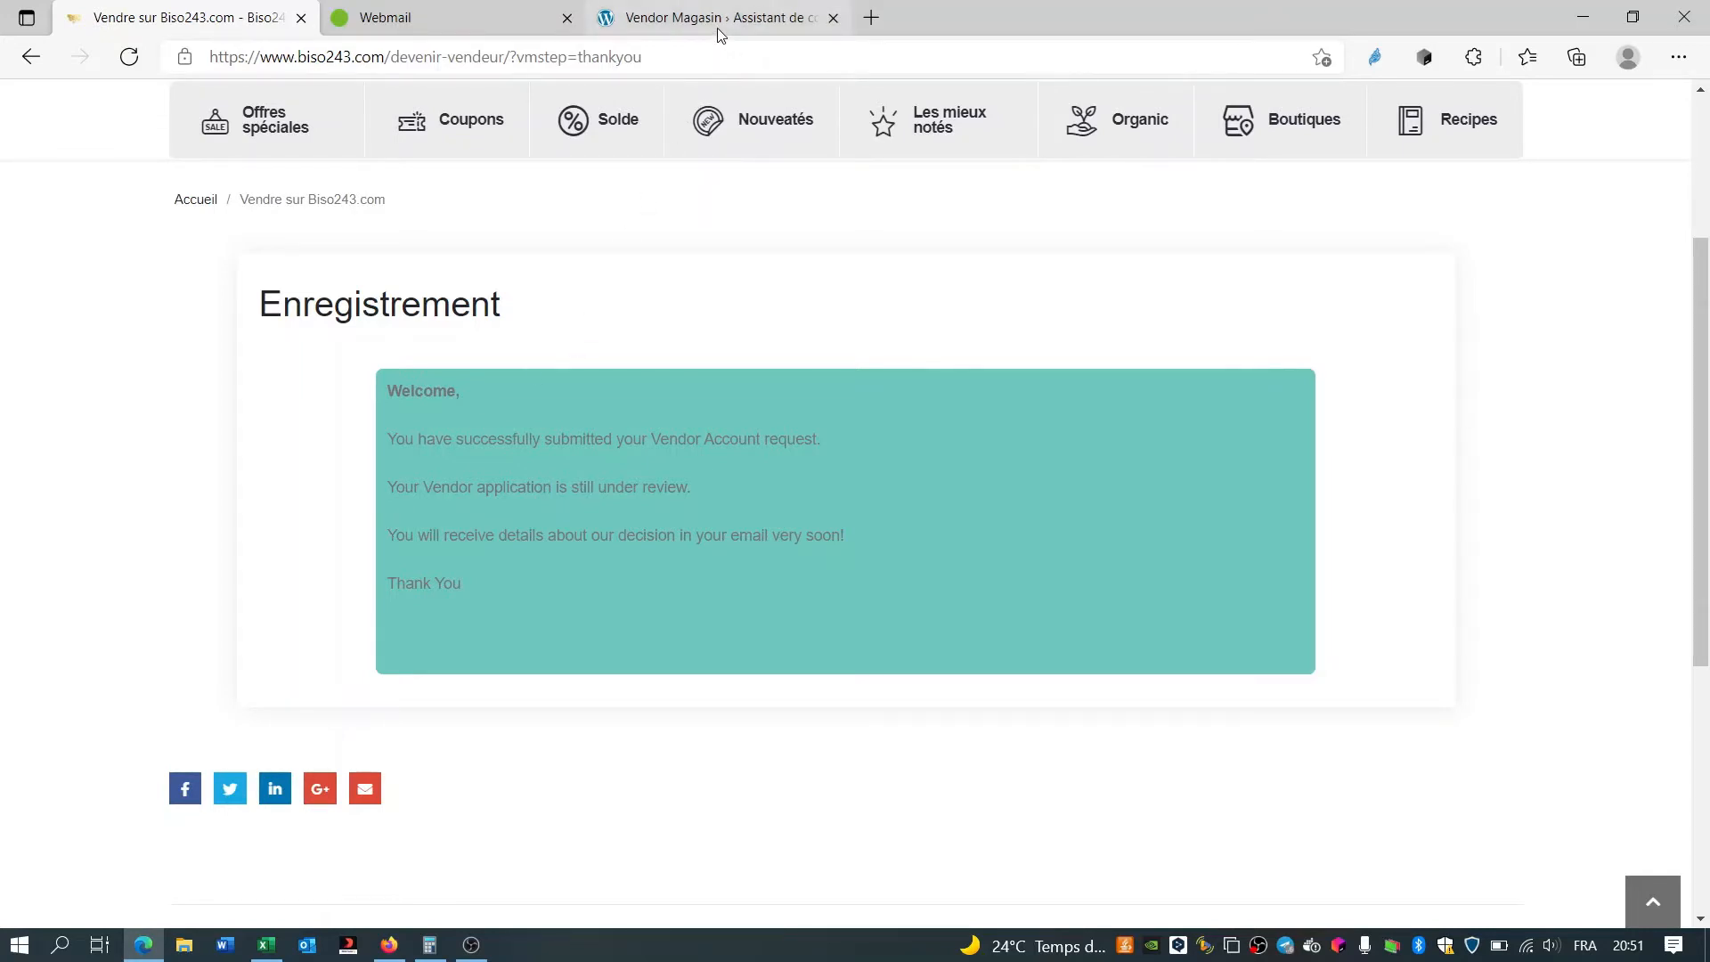
pyautogui.click(486, 19)
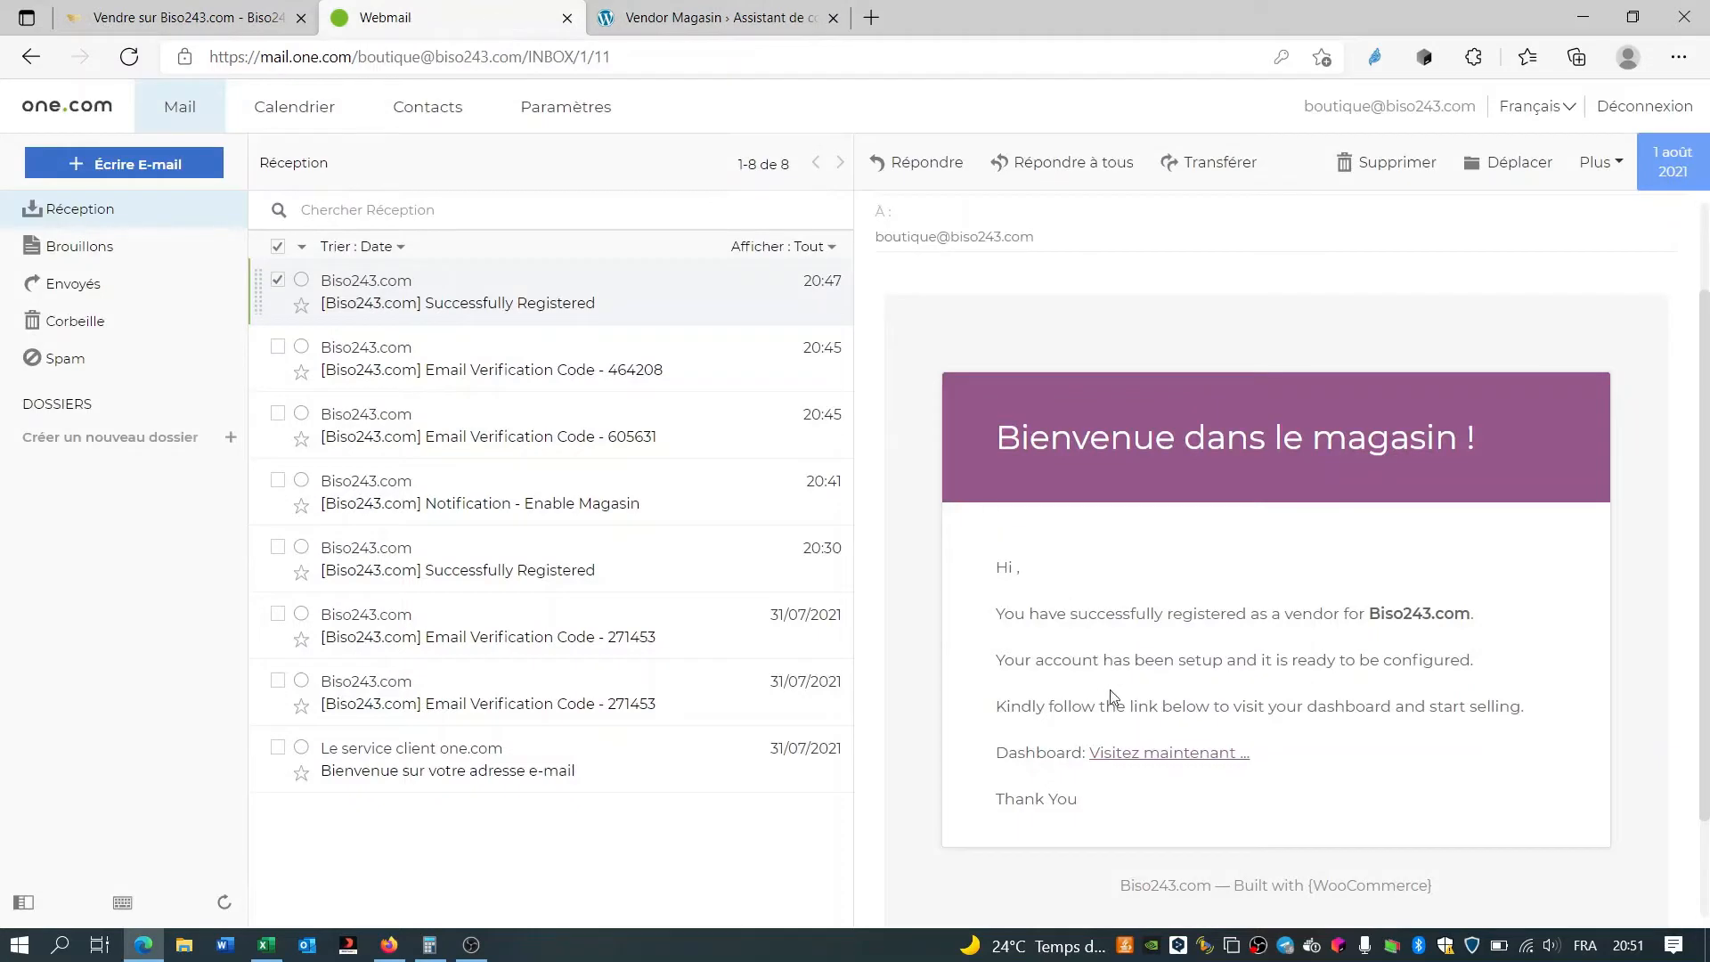
pyautogui.click(699, 11)
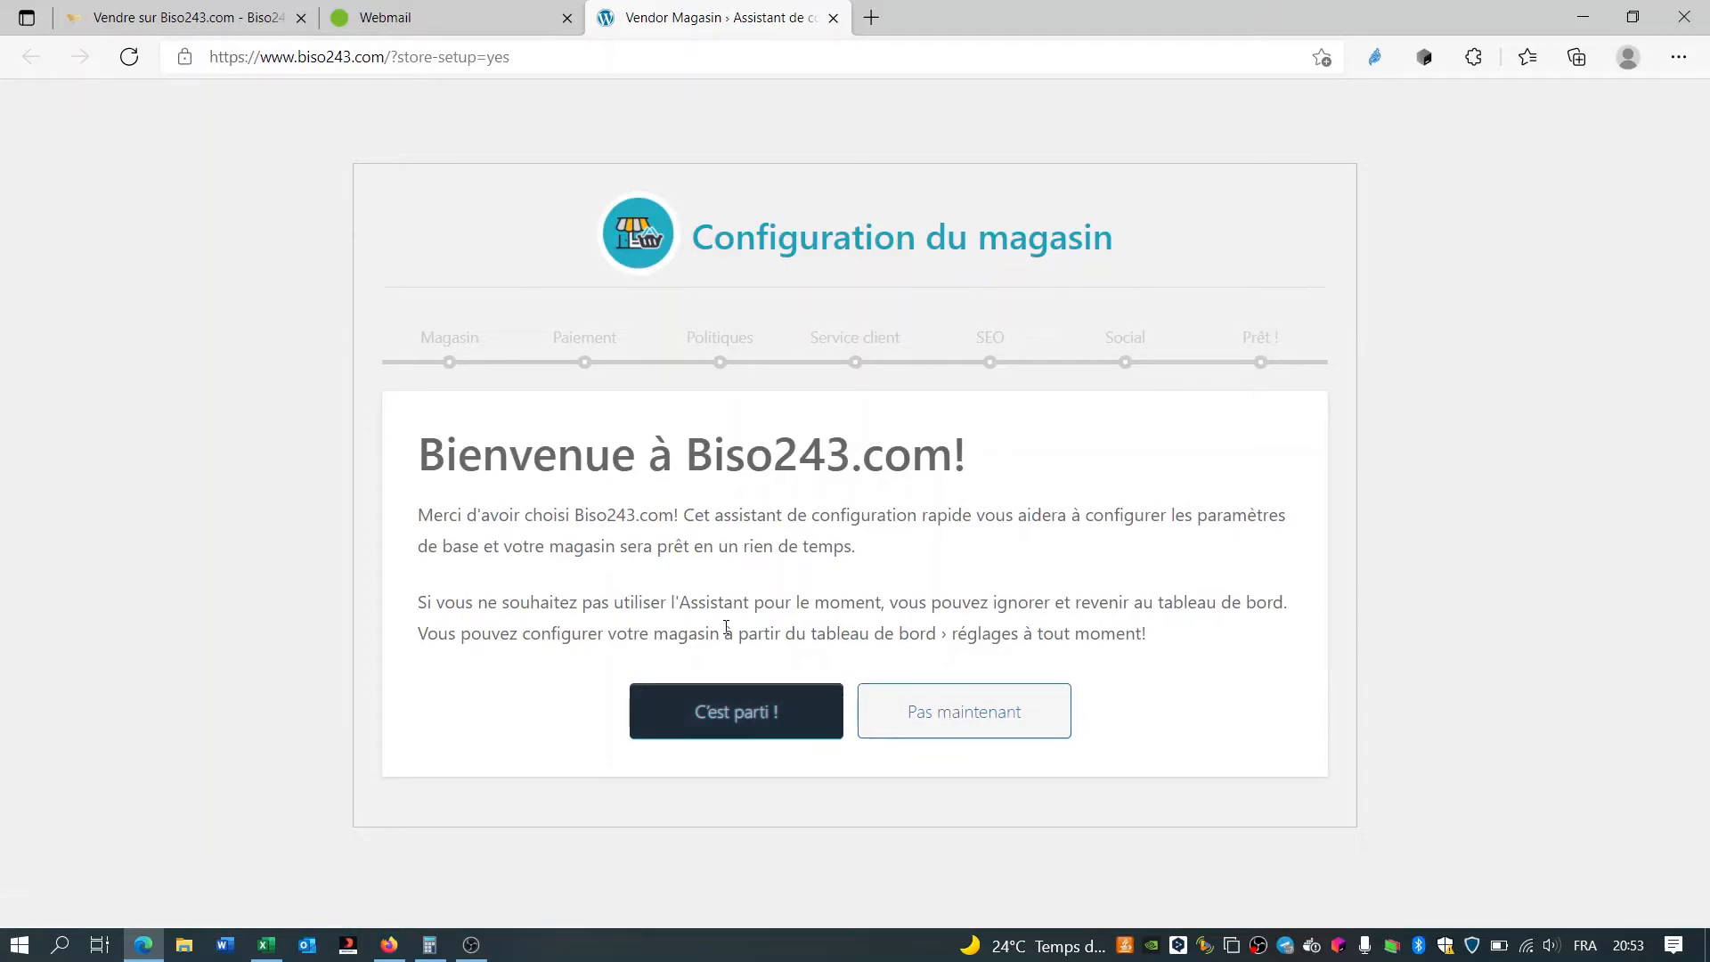
# - Start the store setup wizard and look through the fields of its store configuration form
pyautogui.click(745, 720)
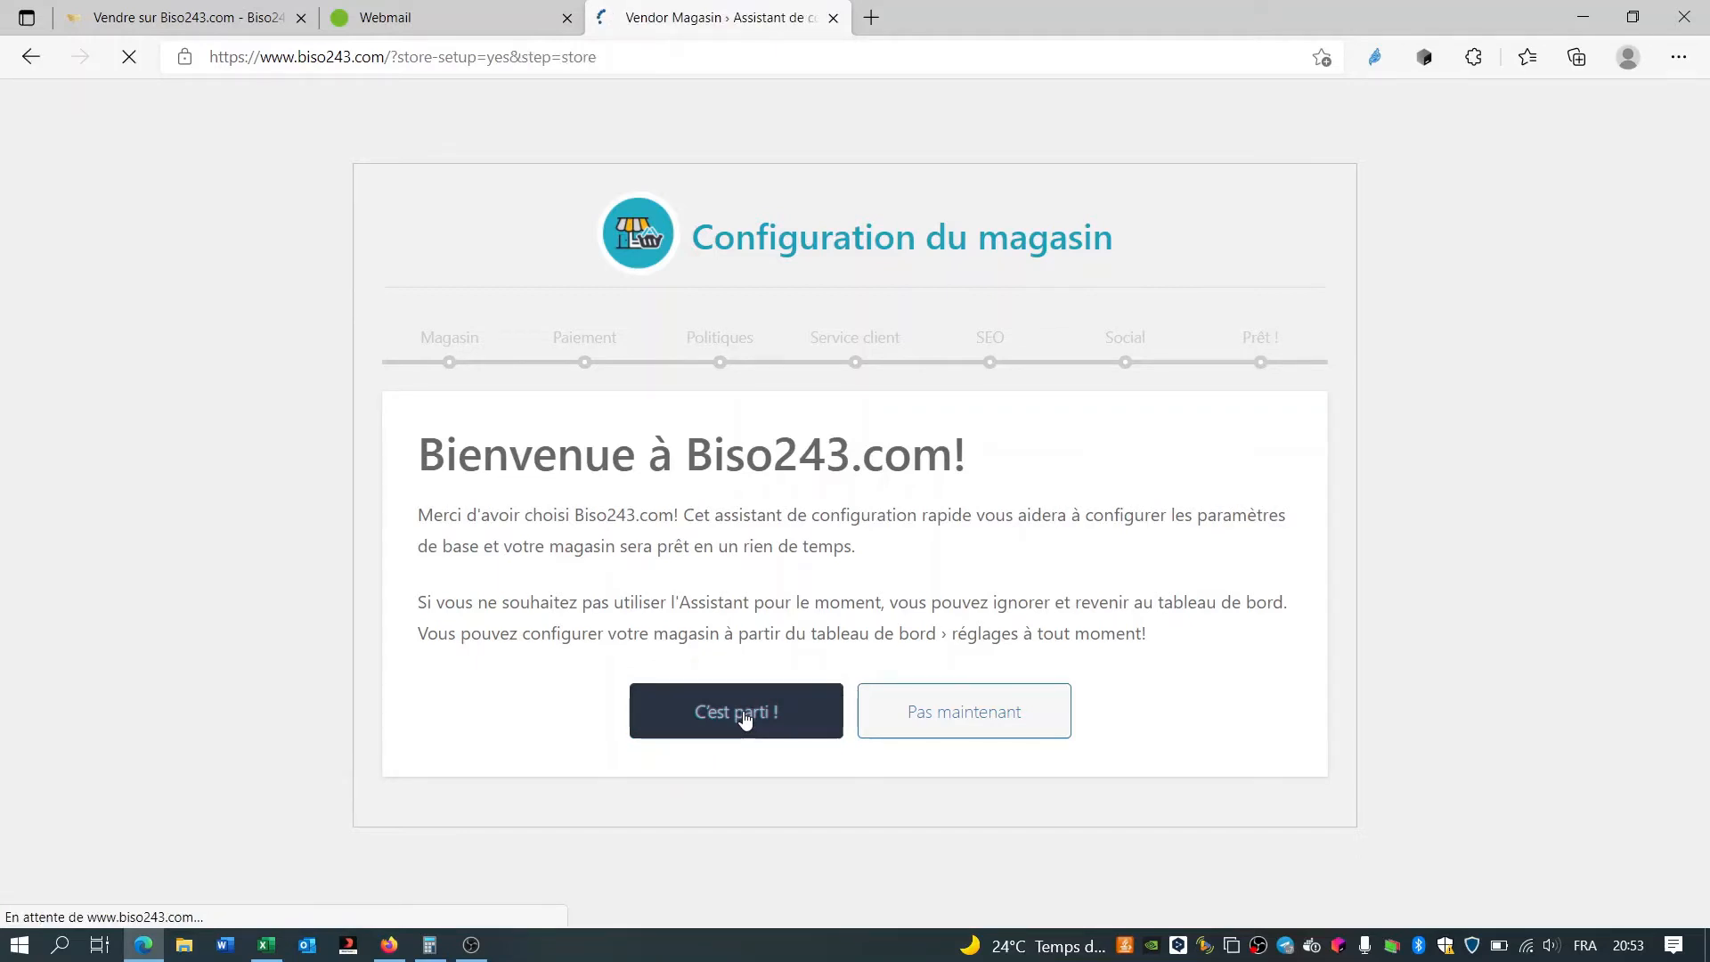
pyautogui.scroll(-3, 591, 698)
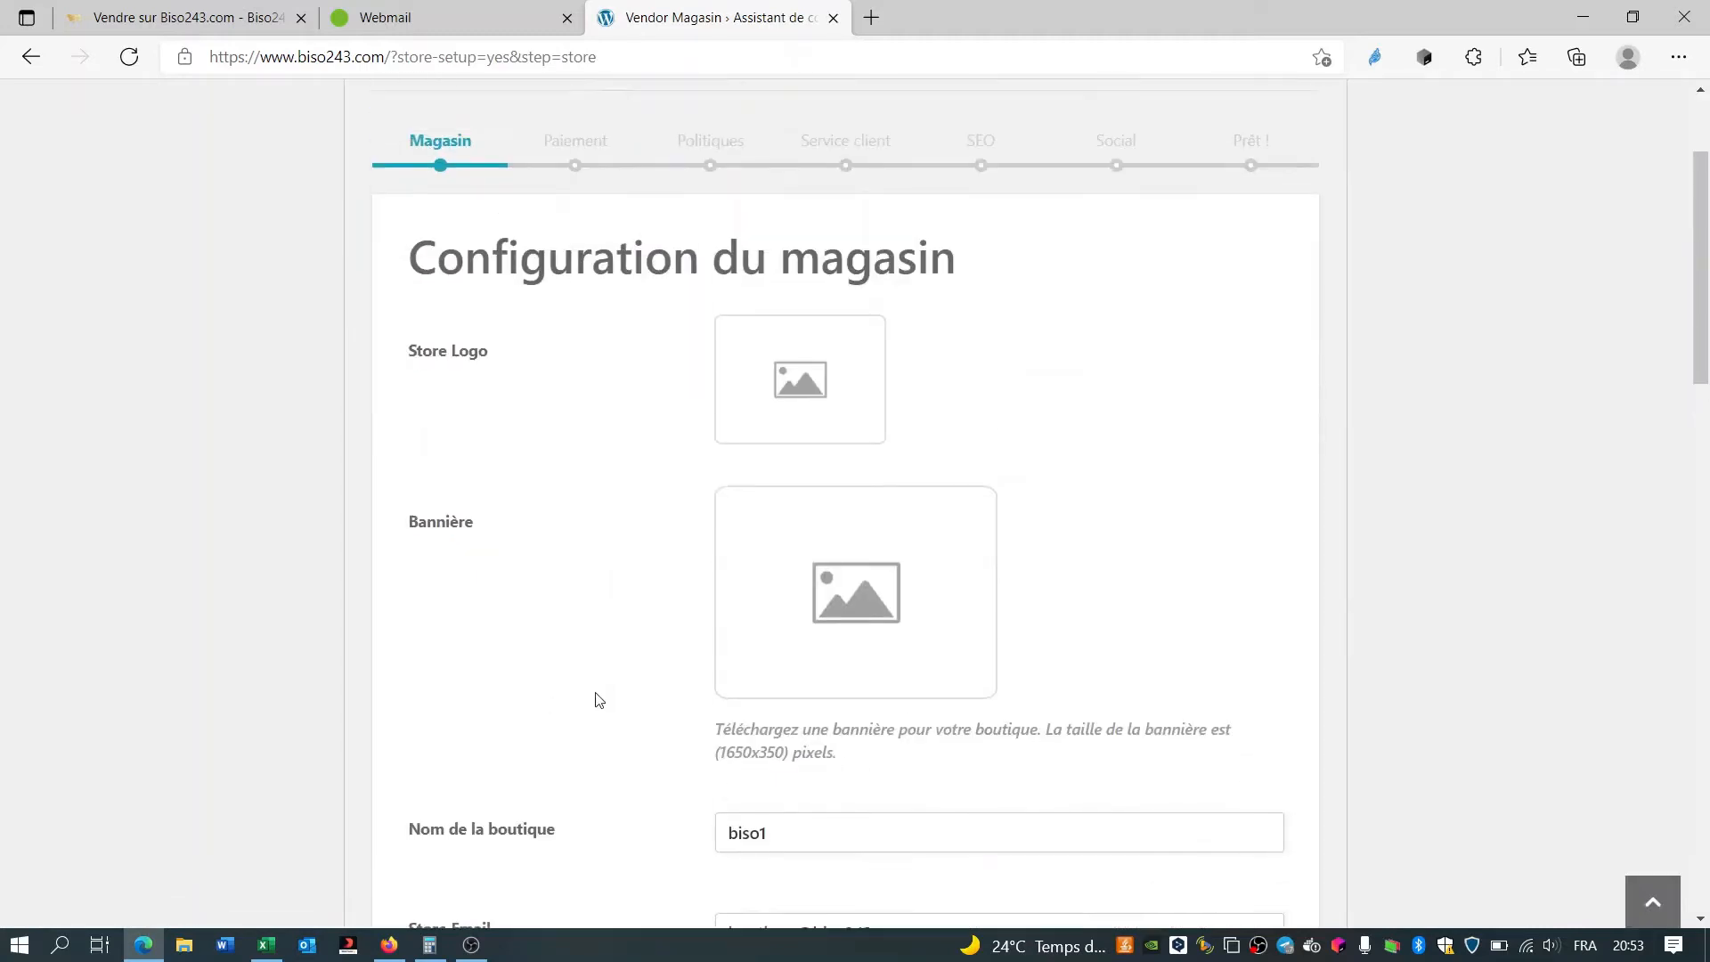
pyautogui.scroll(3, 592, 698)
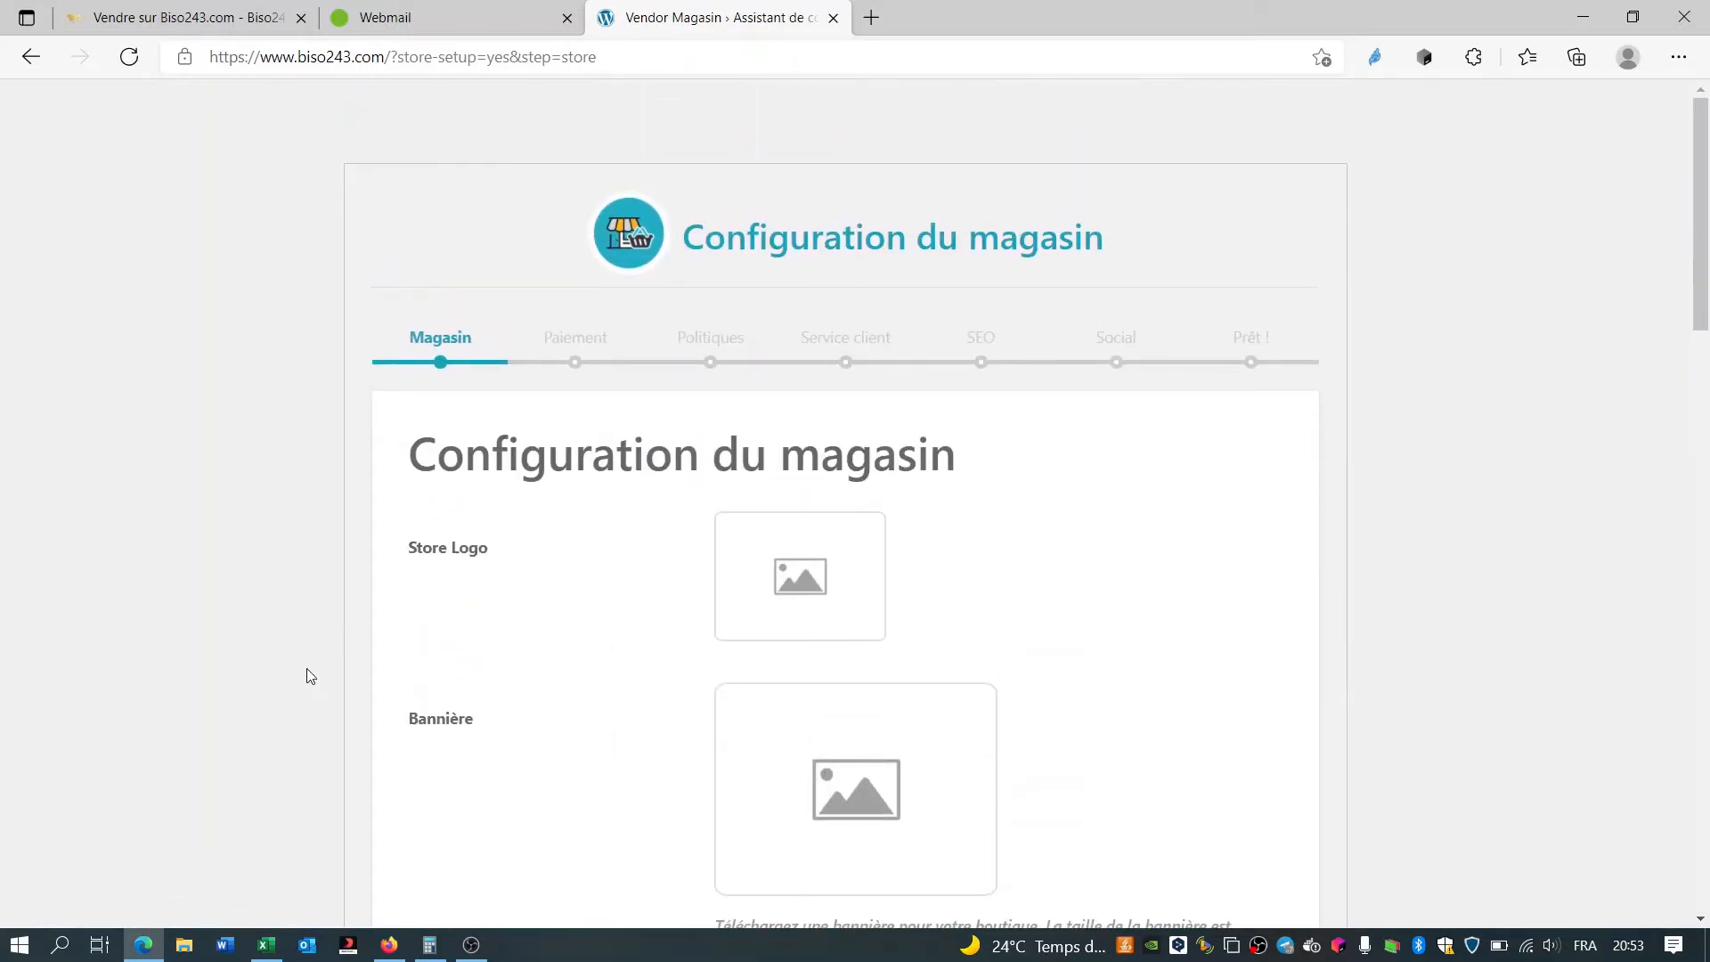
pyautogui.scroll(-10, 310, 677)
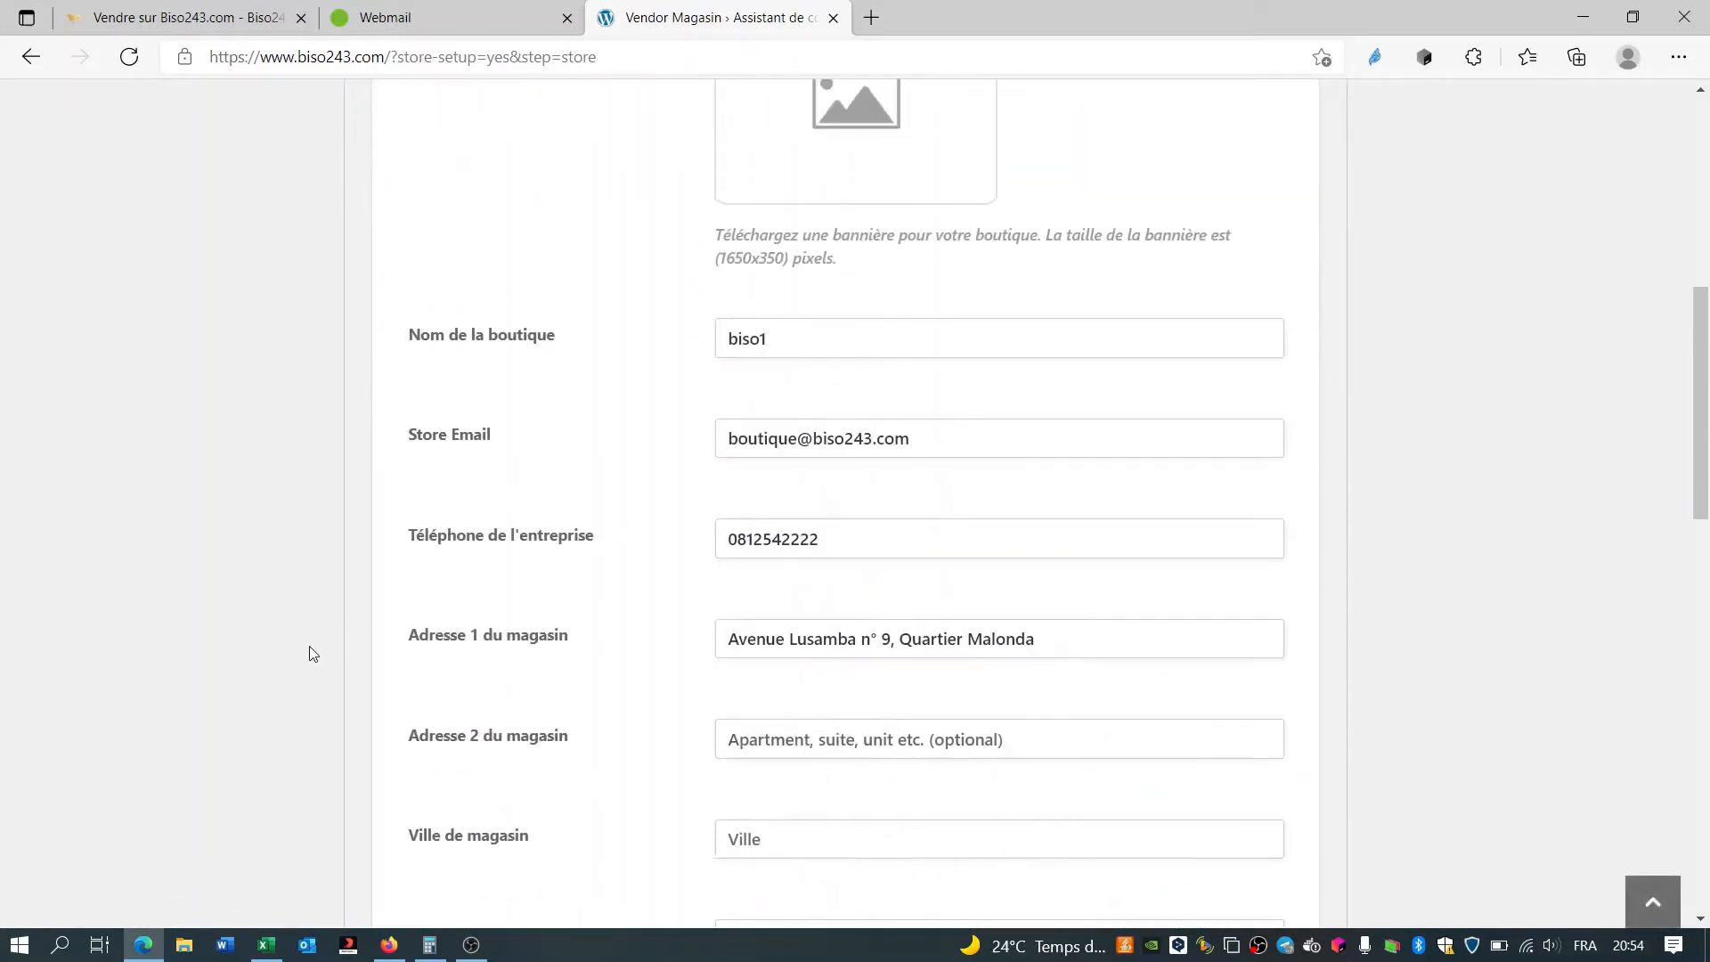
pyautogui.scroll(-4, 312, 655)
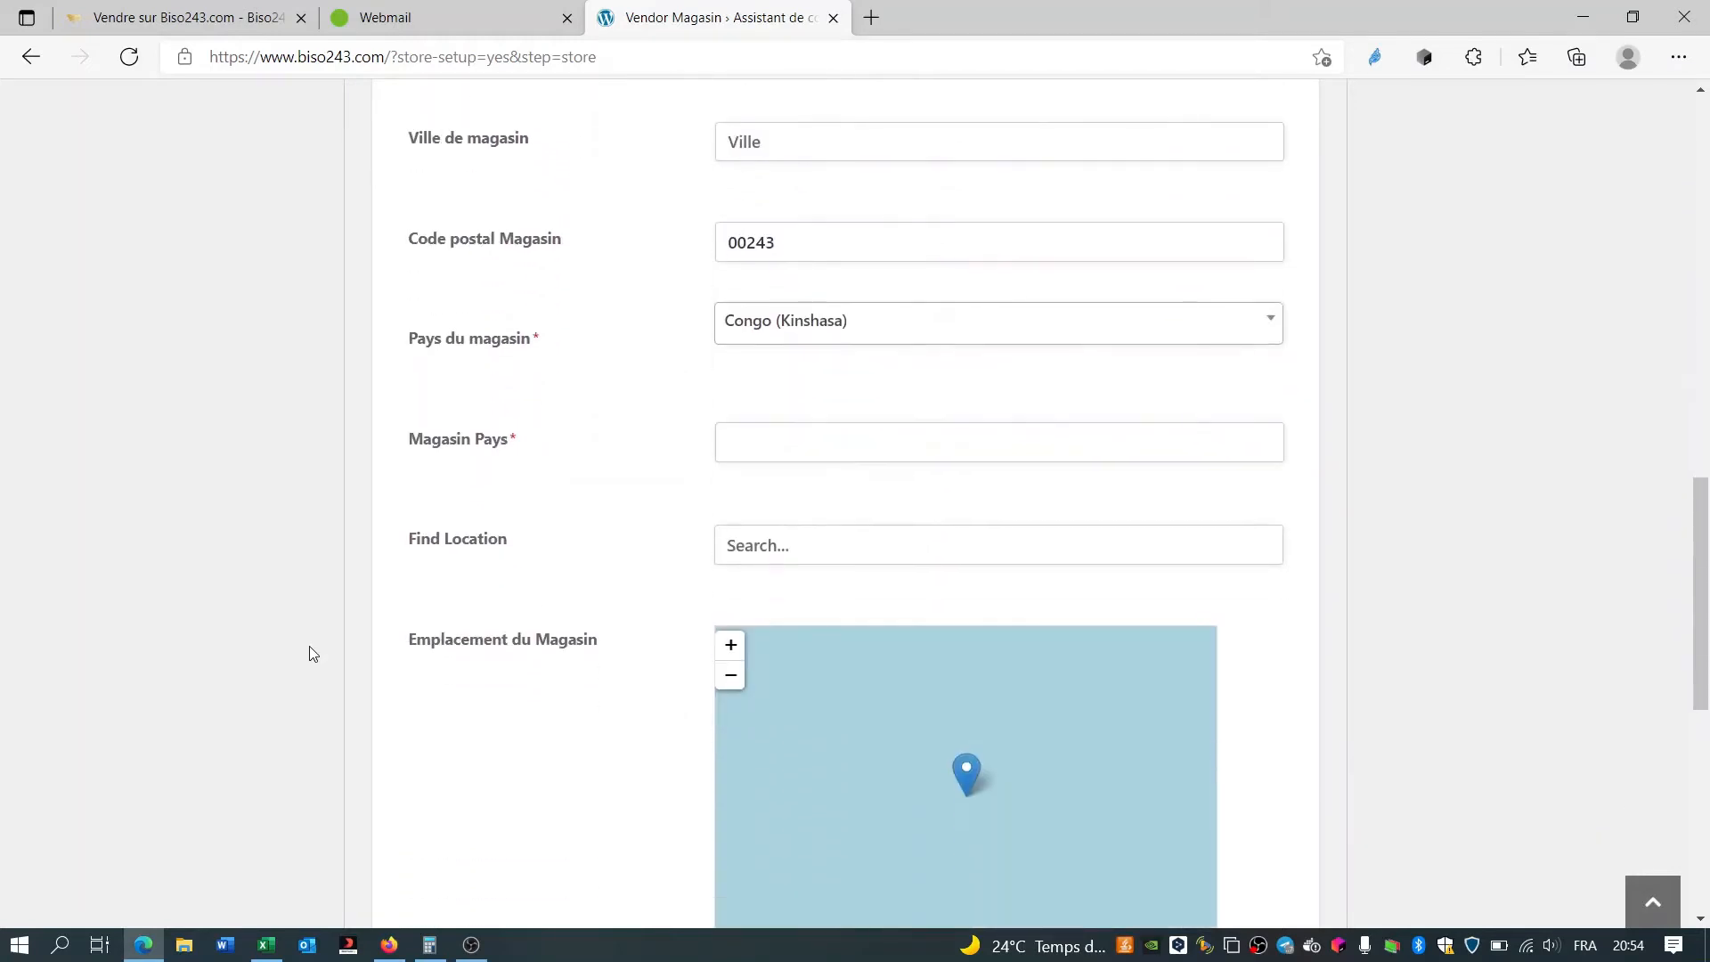
pyautogui.scroll(4, 312, 654)
pyautogui.scroll(5, 312, 654)
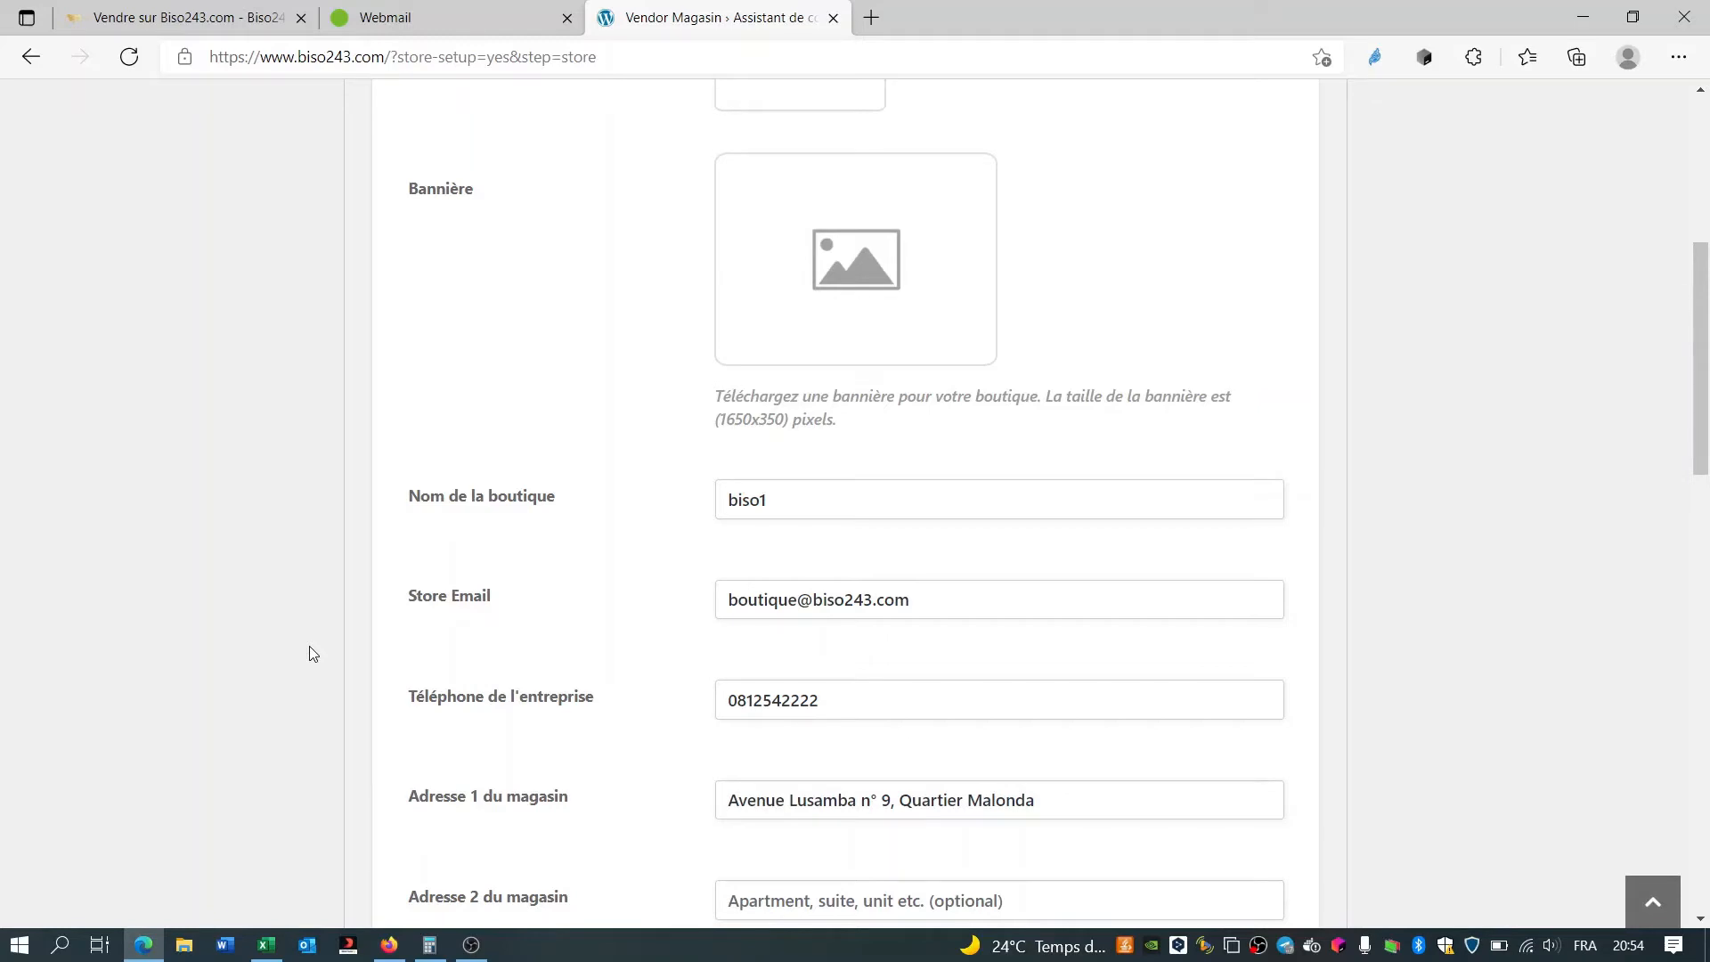
pyautogui.scroll(4, 312, 654)
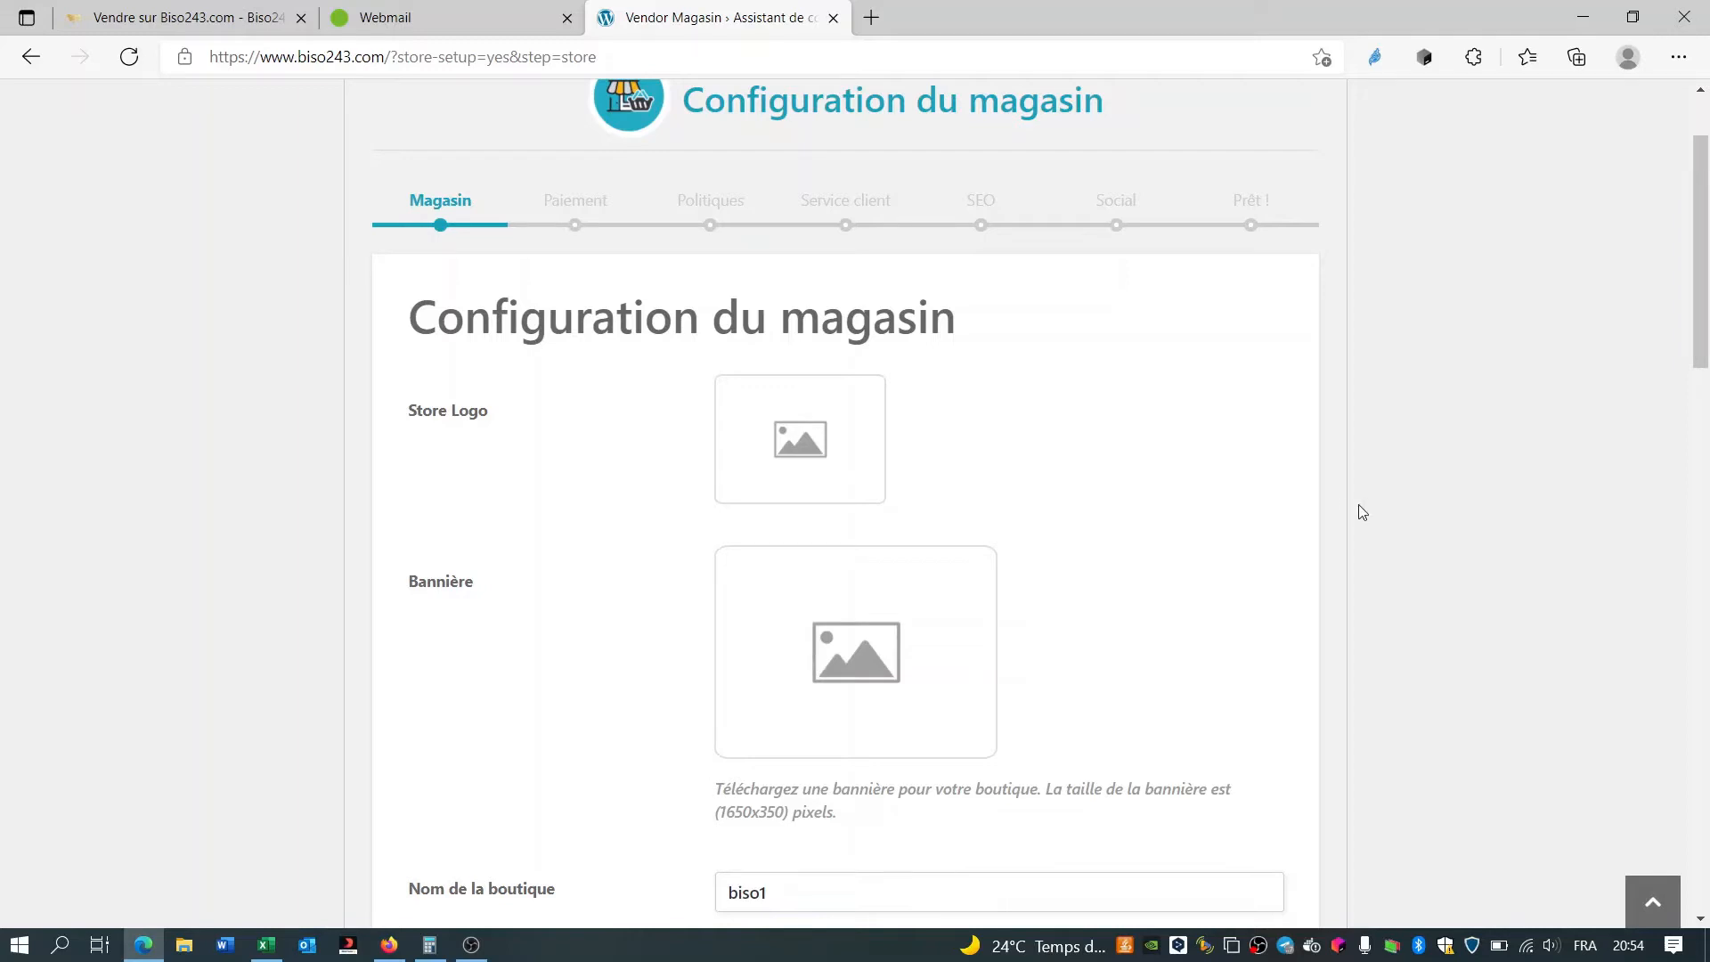
pyautogui.scroll(-1, 1361, 512)
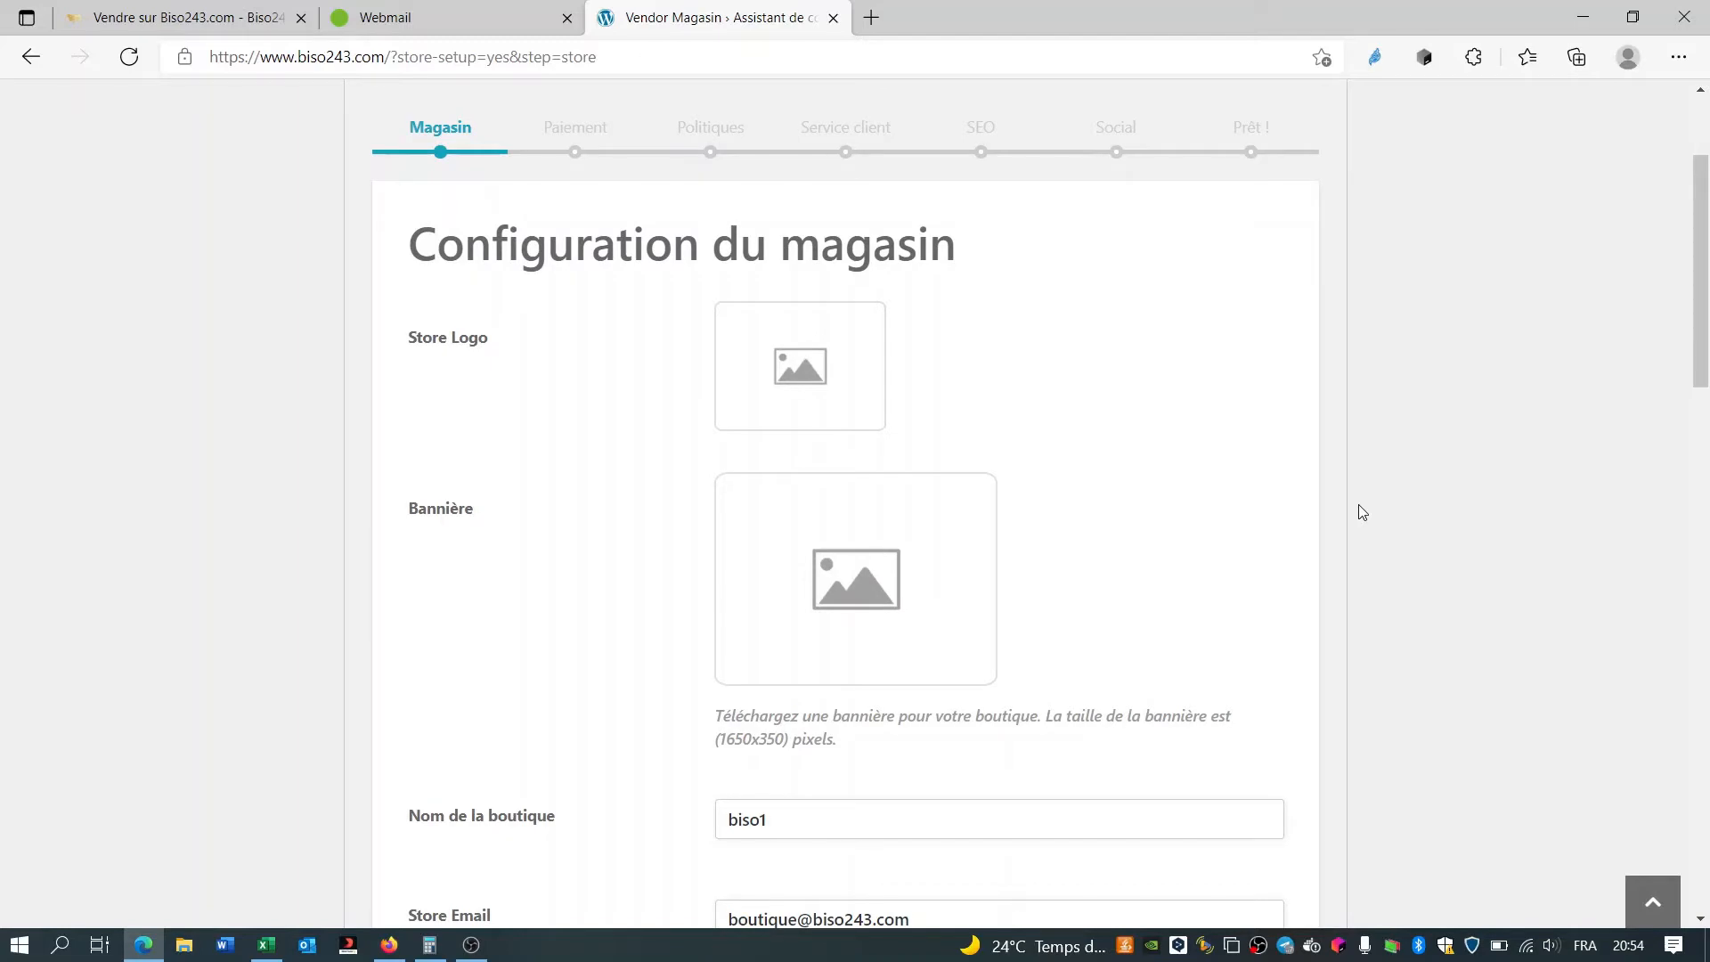
pyautogui.click(805, 392)
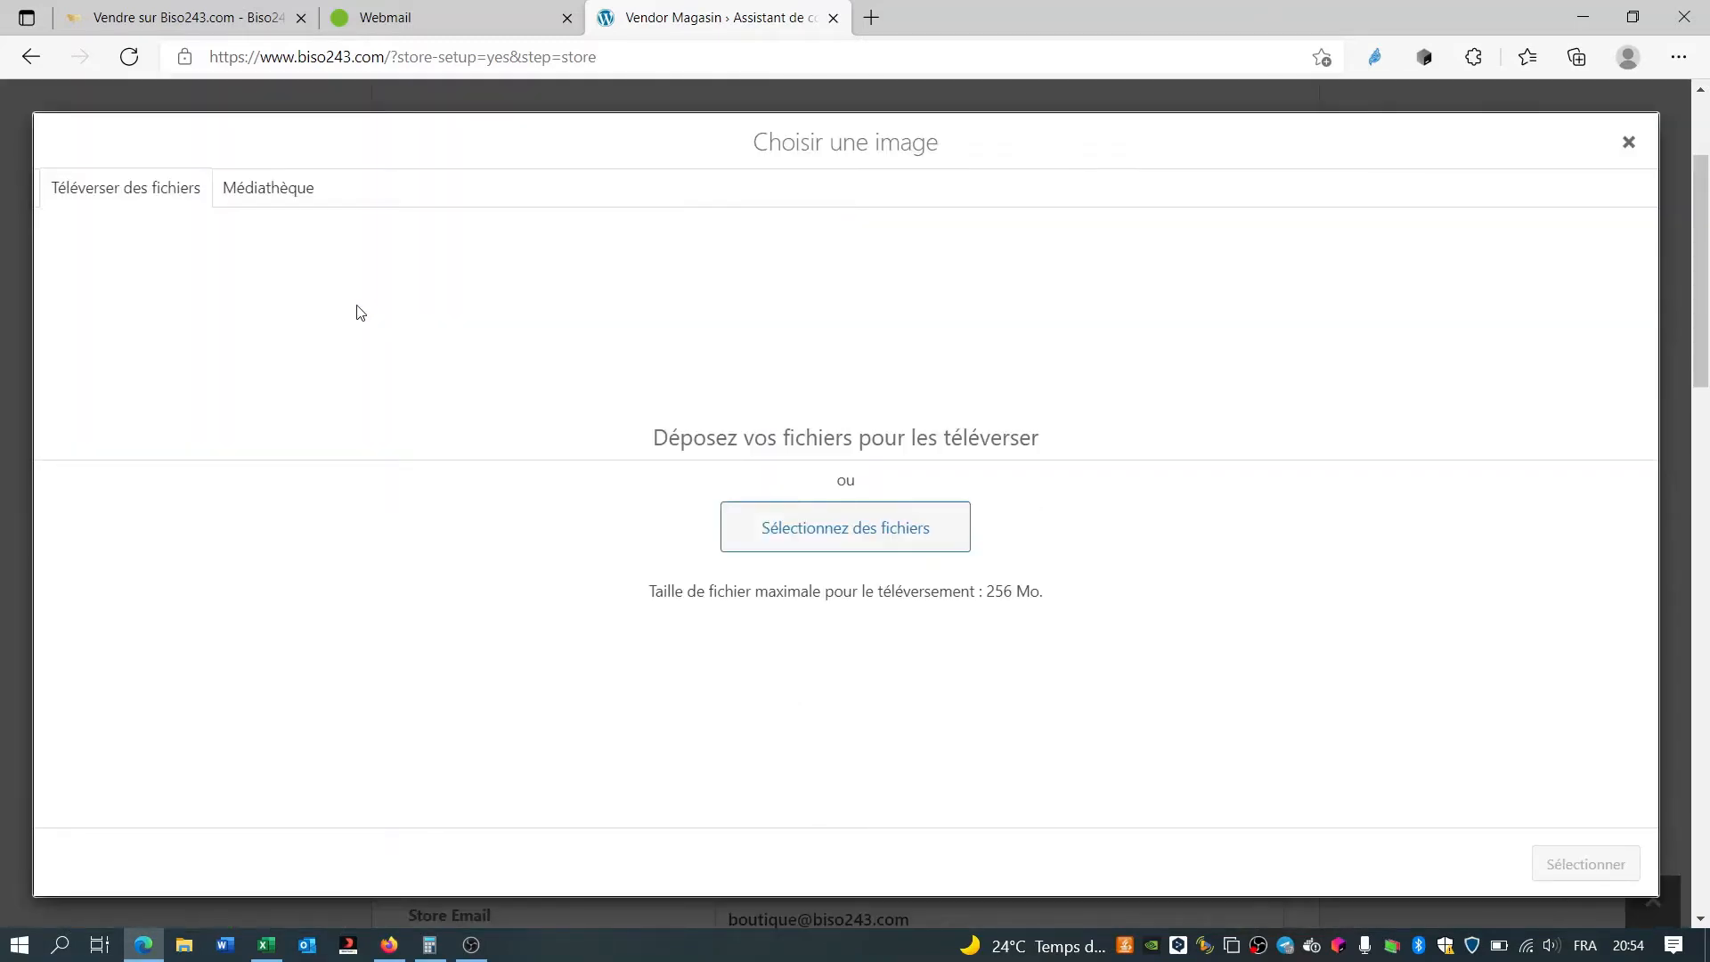
pyautogui.click(826, 532)
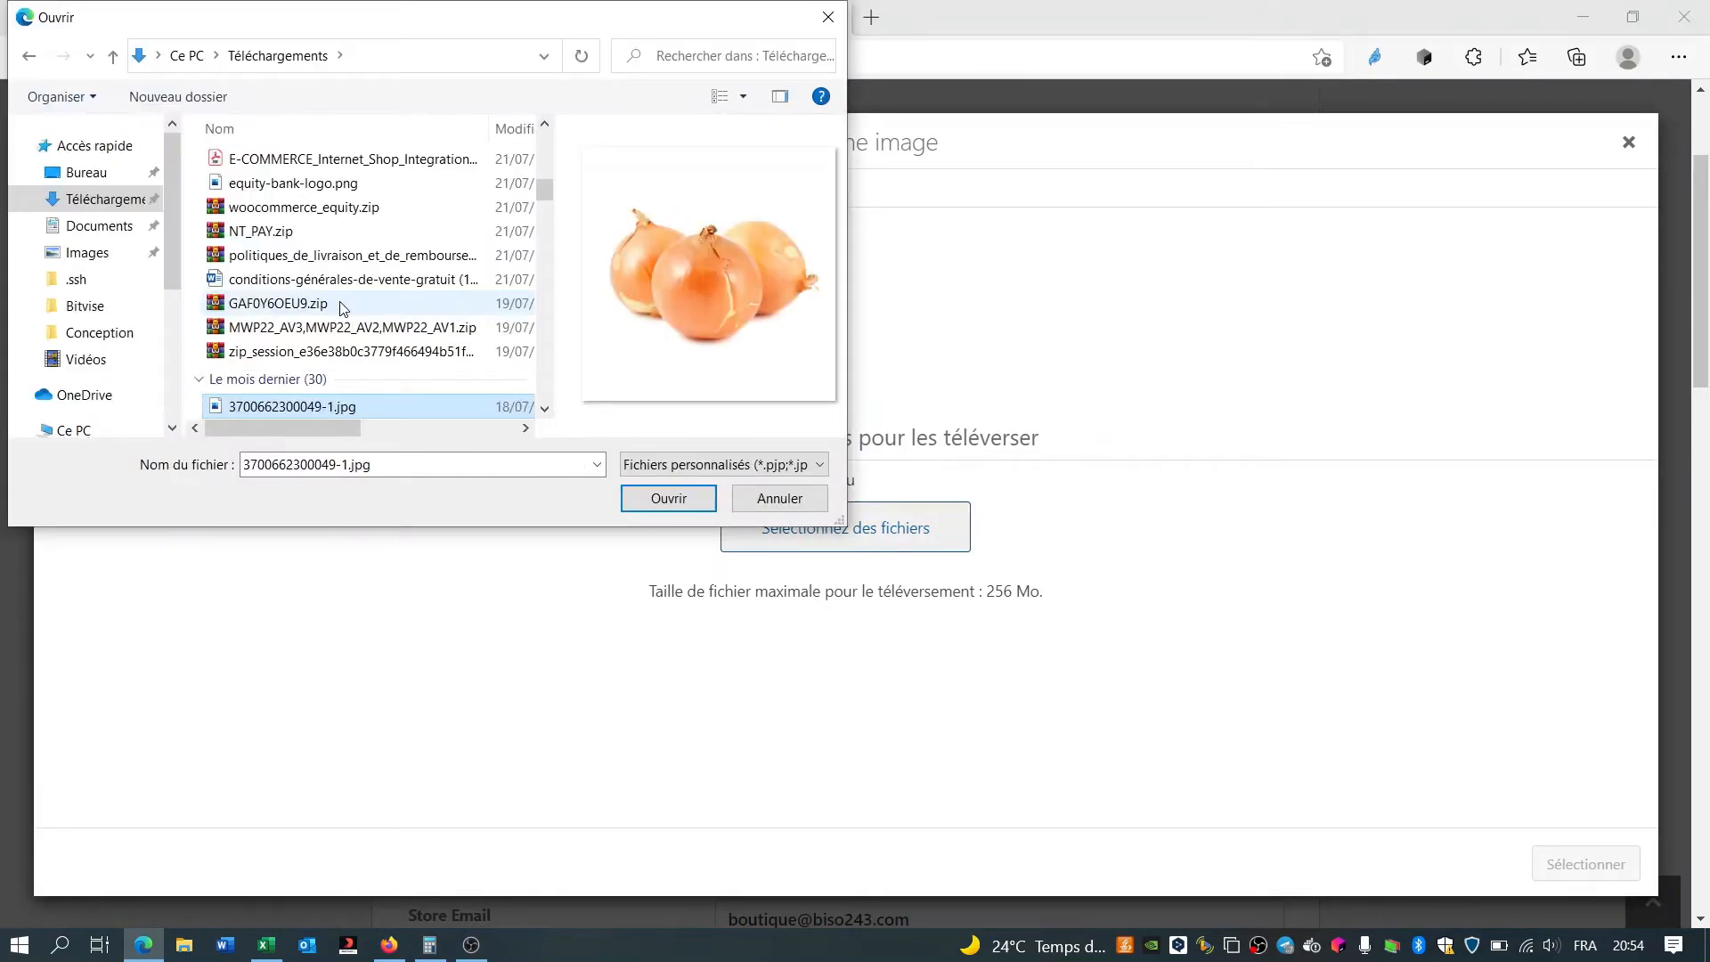
pyautogui.click(660, 502)
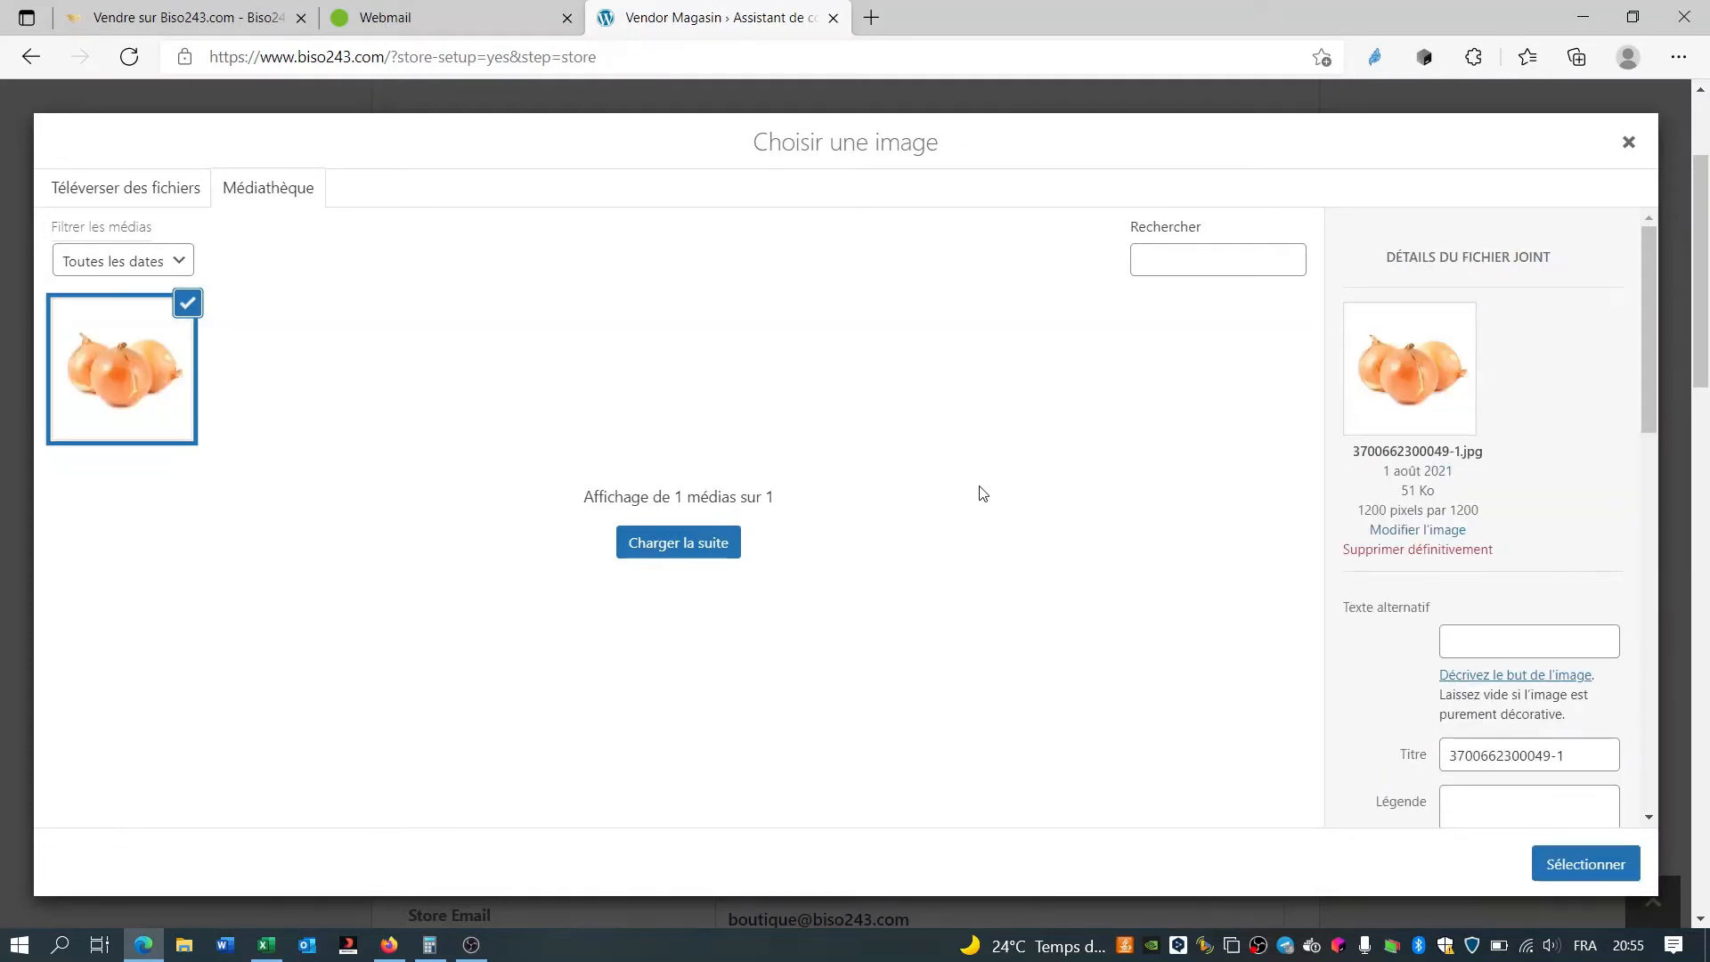
pyautogui.scroll(-2, 983, 493)
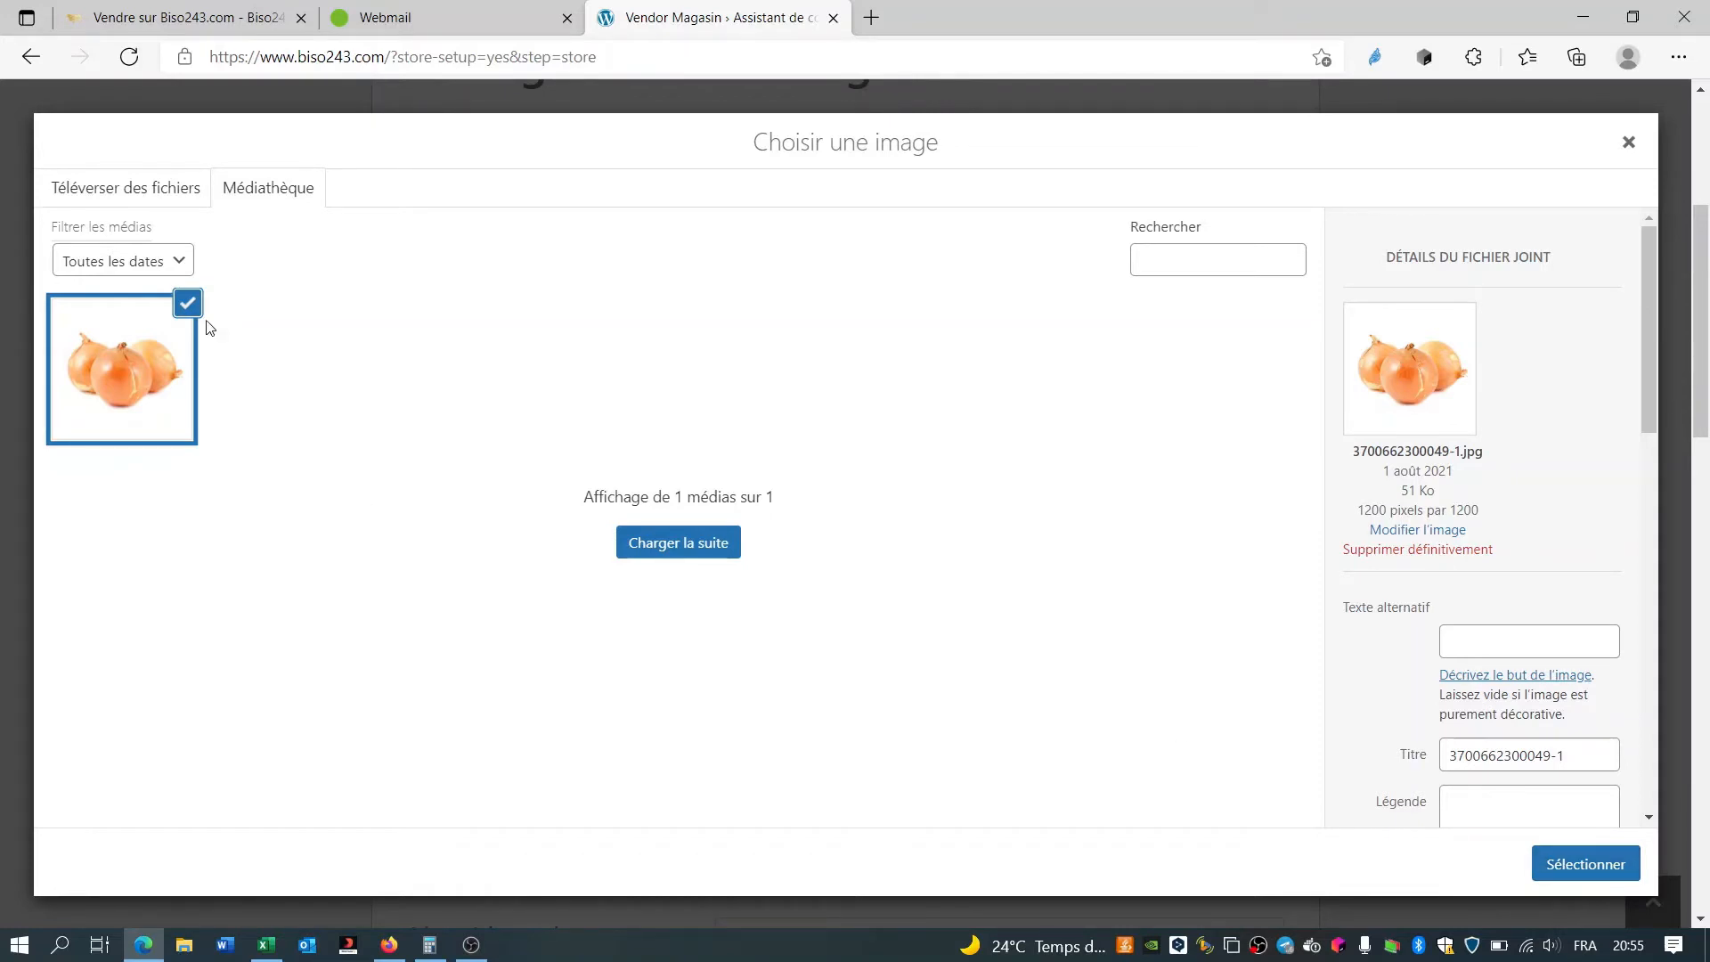
pyautogui.click(1565, 880)
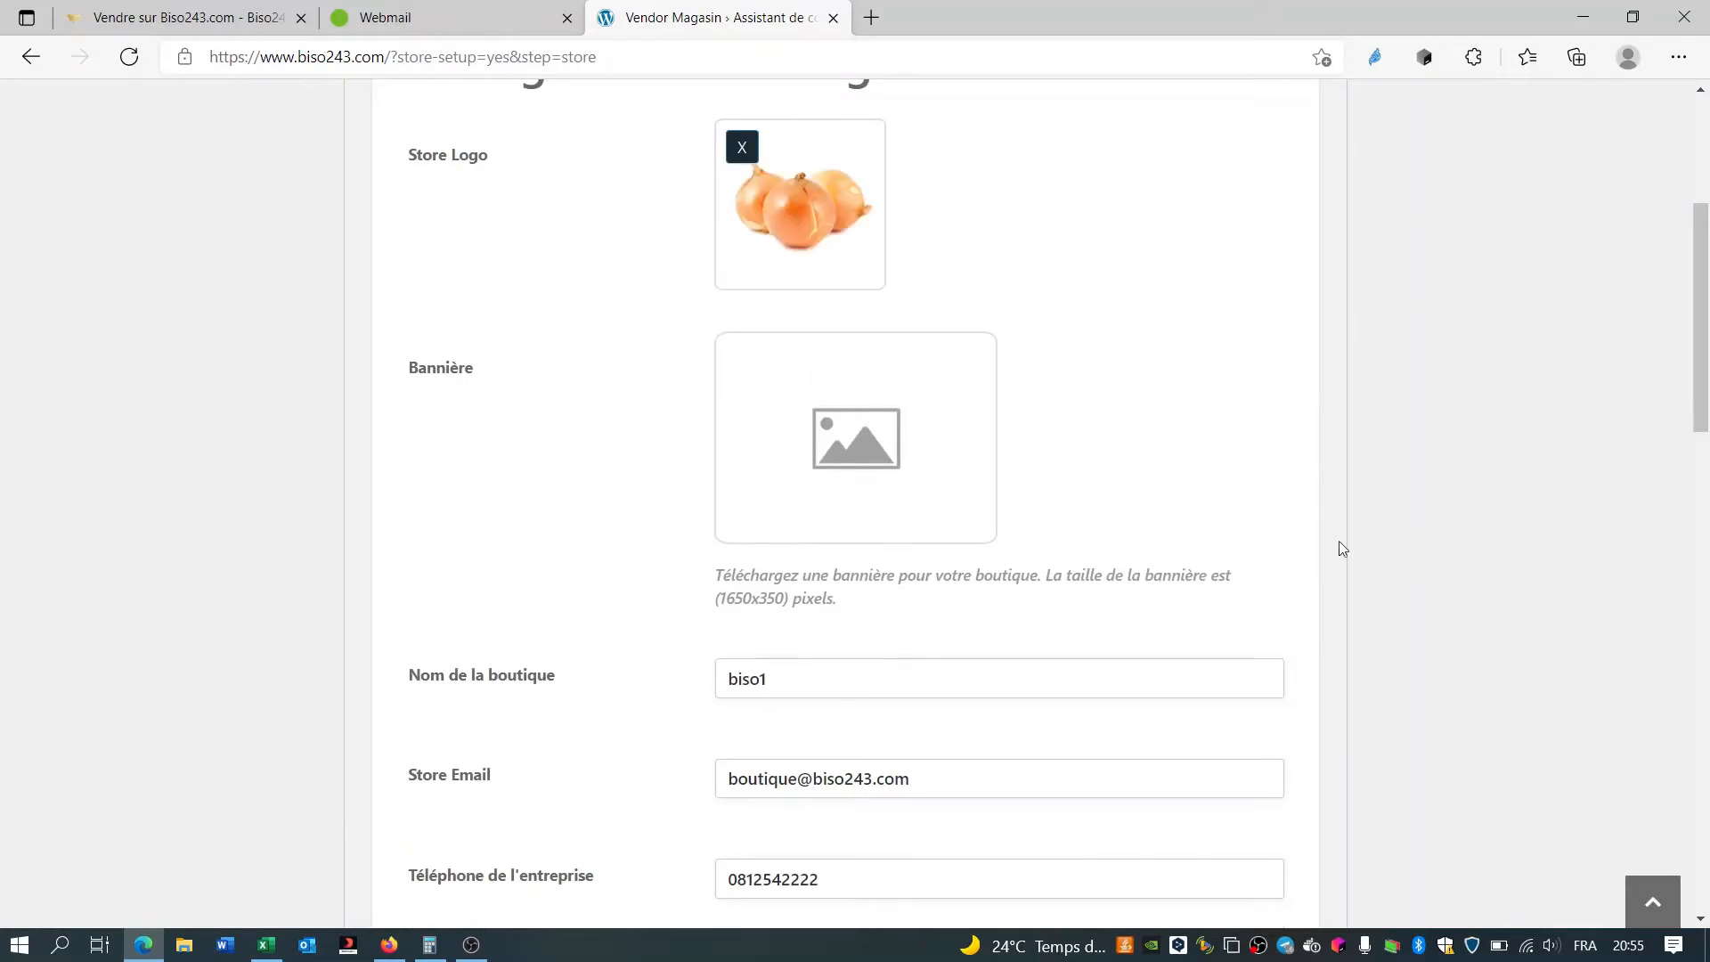
# - Check the required banner size and set the shop name to "Boutique du Peuple"
pyautogui.scroll(2, 1279, 458)
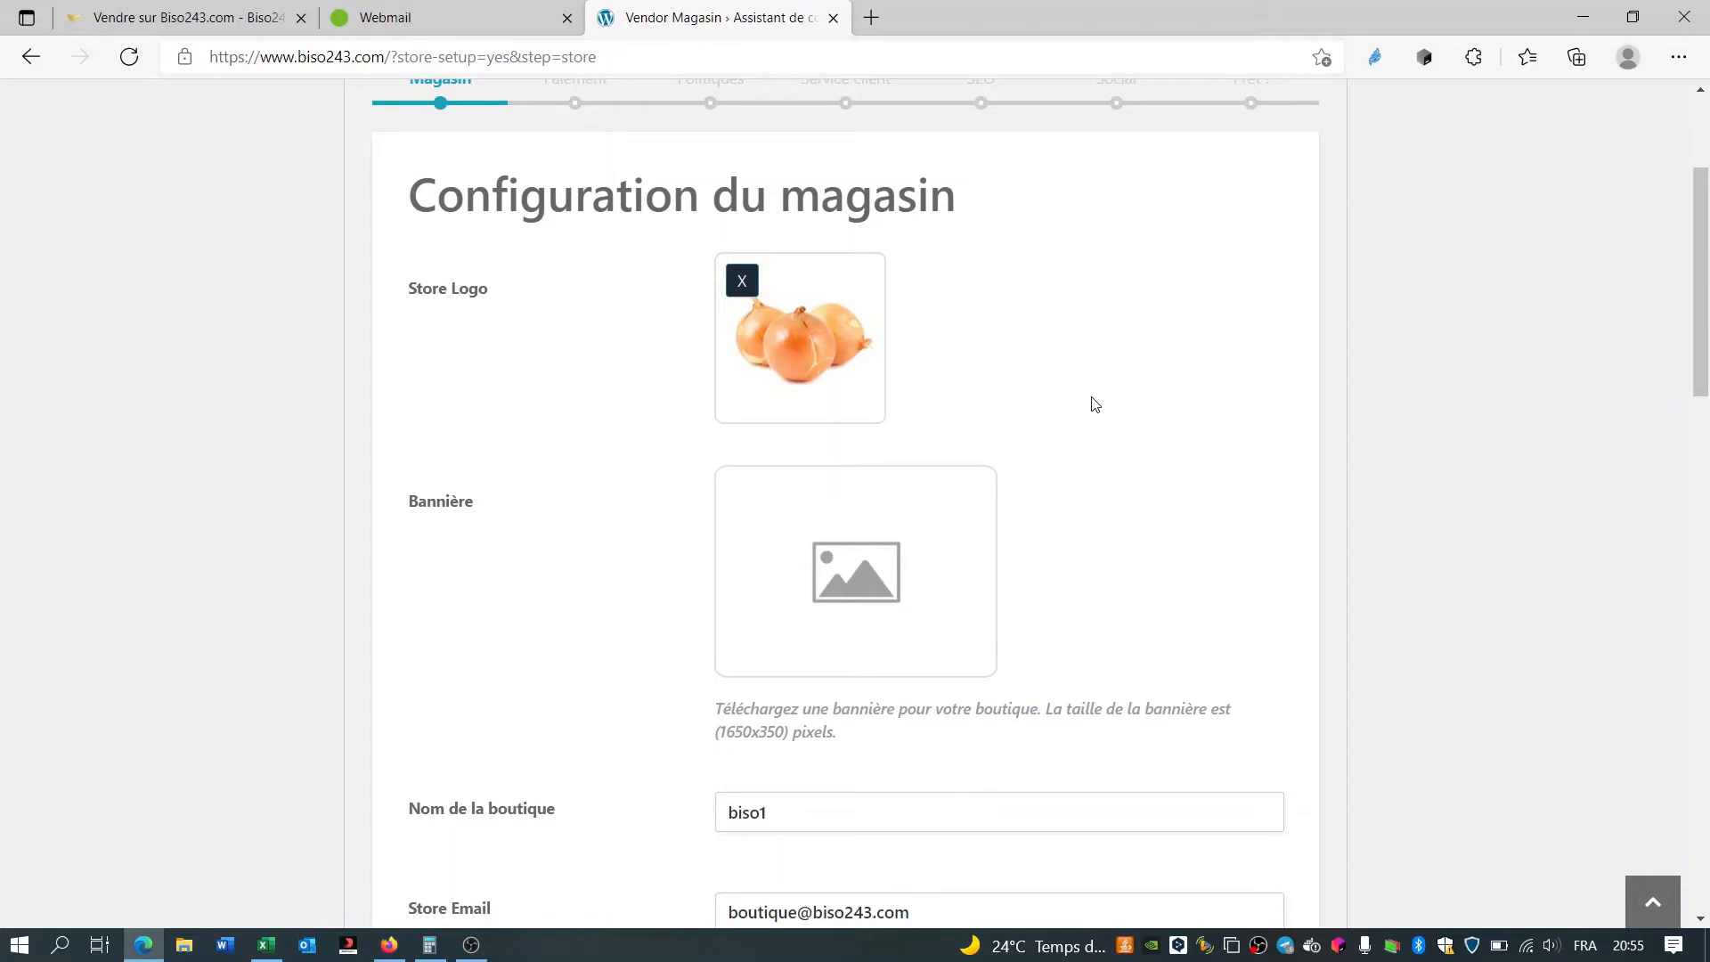
pyautogui.scroll(-1, 1094, 404)
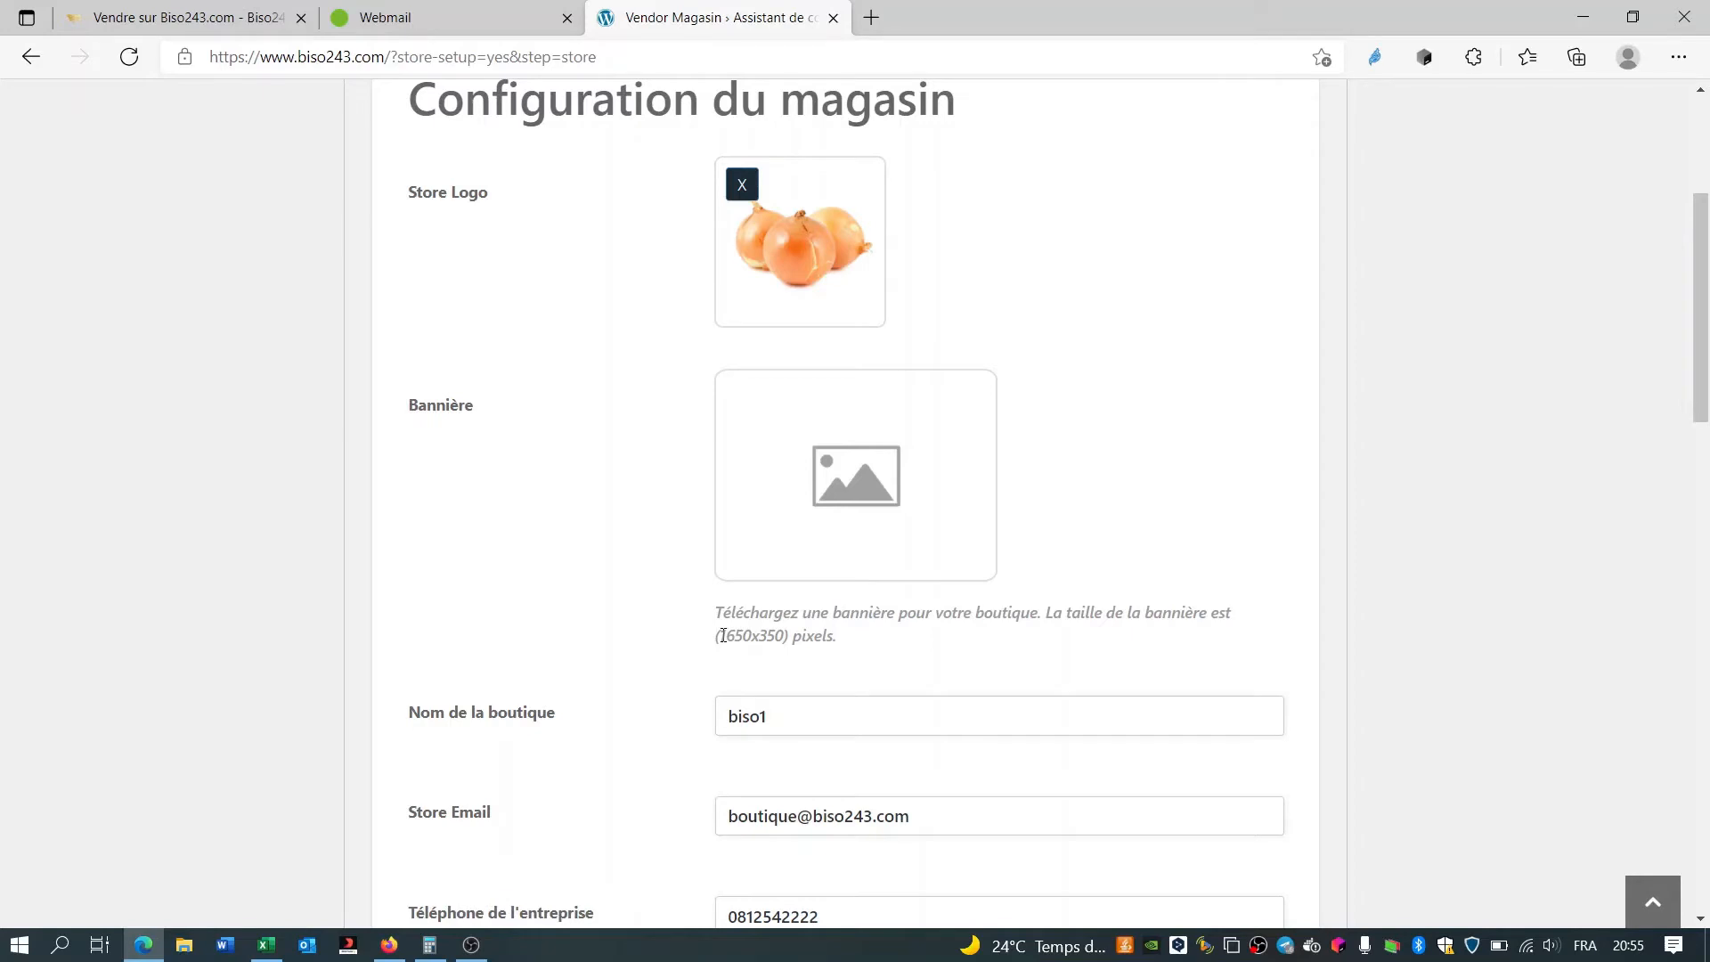
pyautogui.moveTo(722, 635); pyautogui.dragTo(785, 637)
pyautogui.scroll(-2, 606, 668)
pyautogui.click(736, 587)
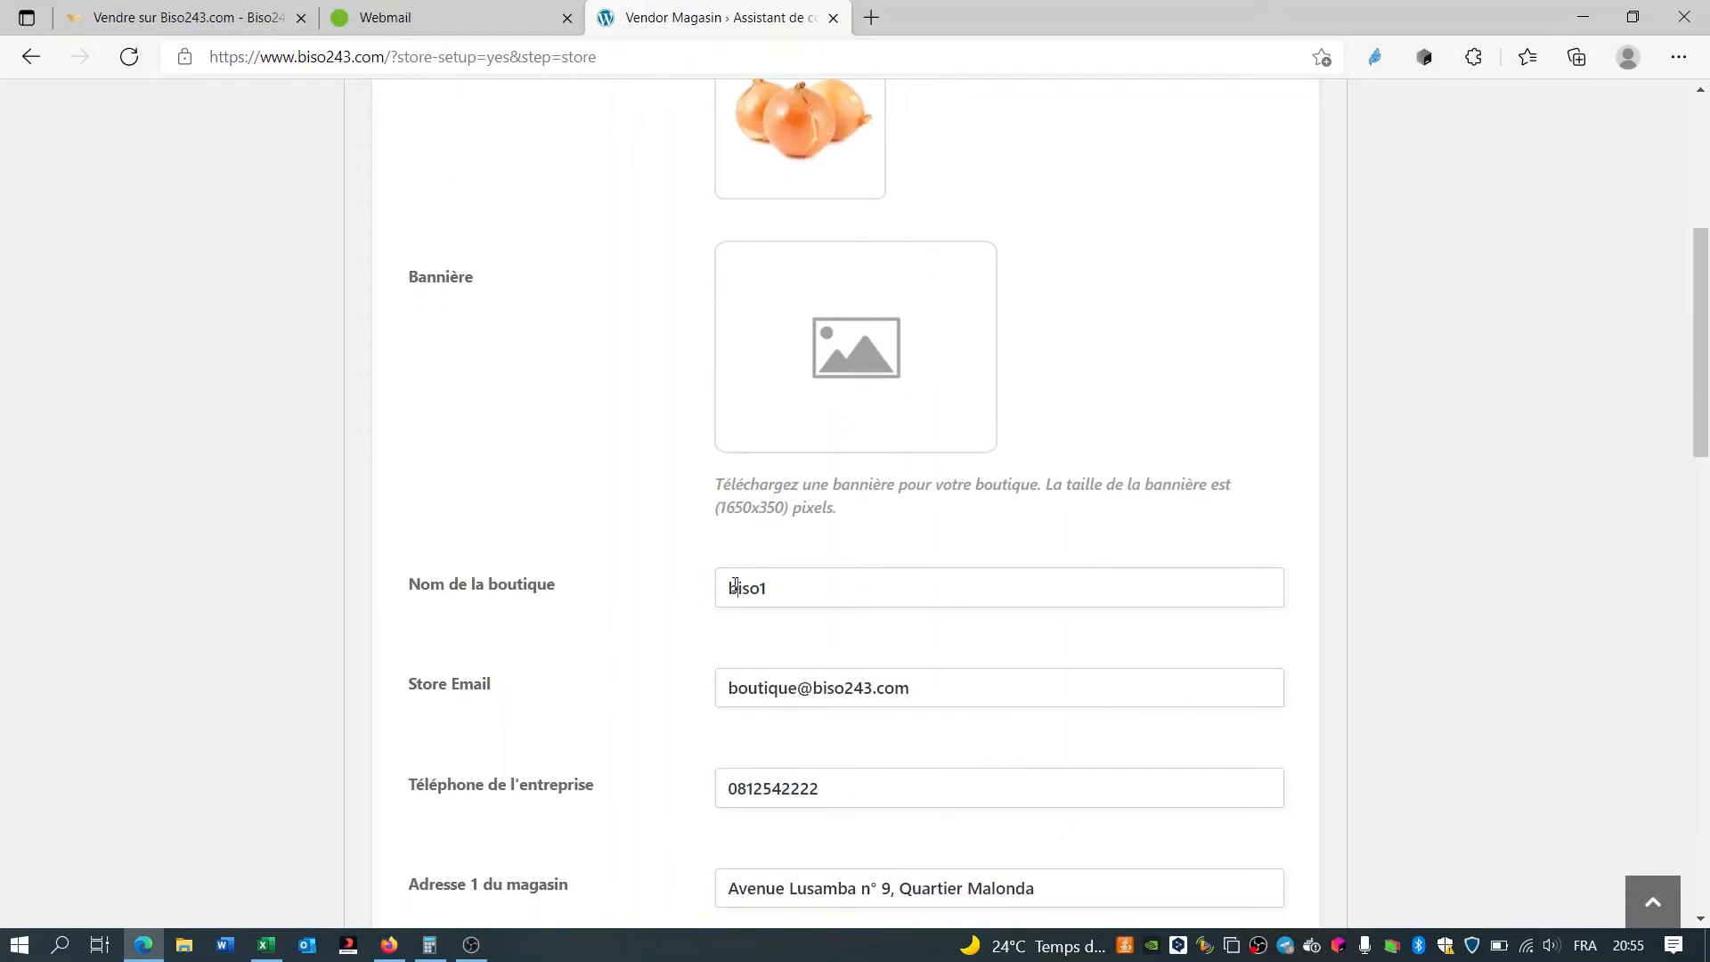
pyautogui.doubleClick(736, 588)
pyautogui.write('Buotiqu')
pyautogui.press('BackSpace')
pyautogui.hotkey('ctrl', 'a')
pyautogui.write('Bo')
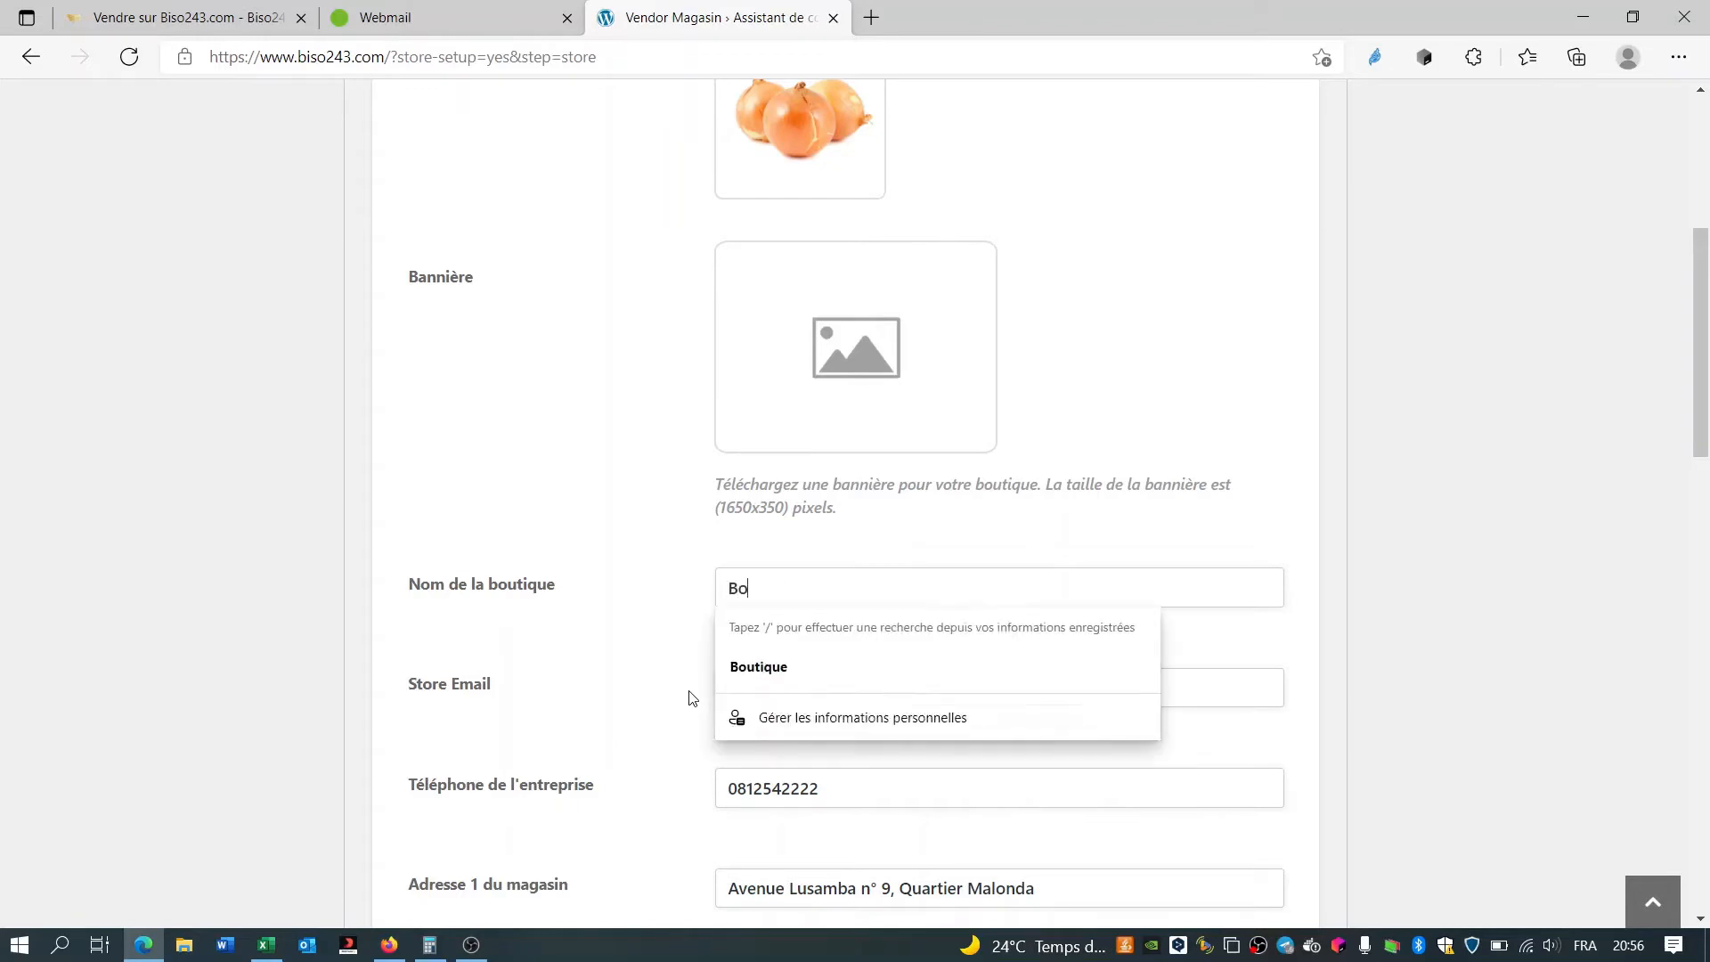
pyautogui.write('utique du')
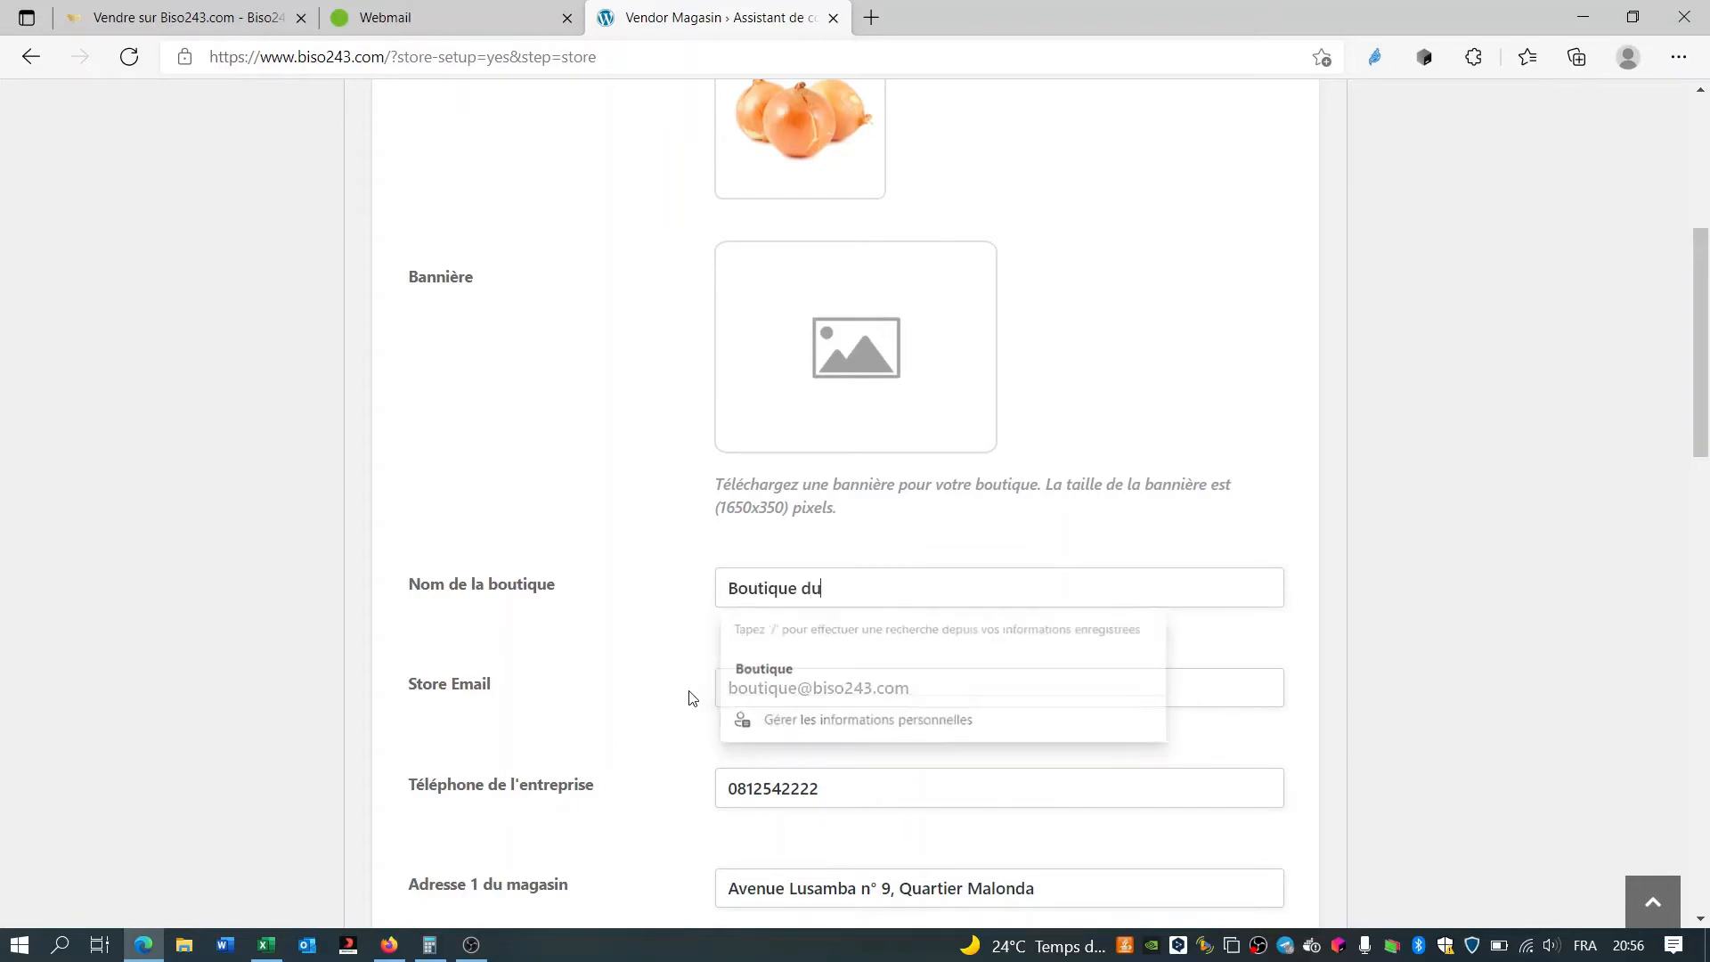
pyautogui.write(' Peuple')
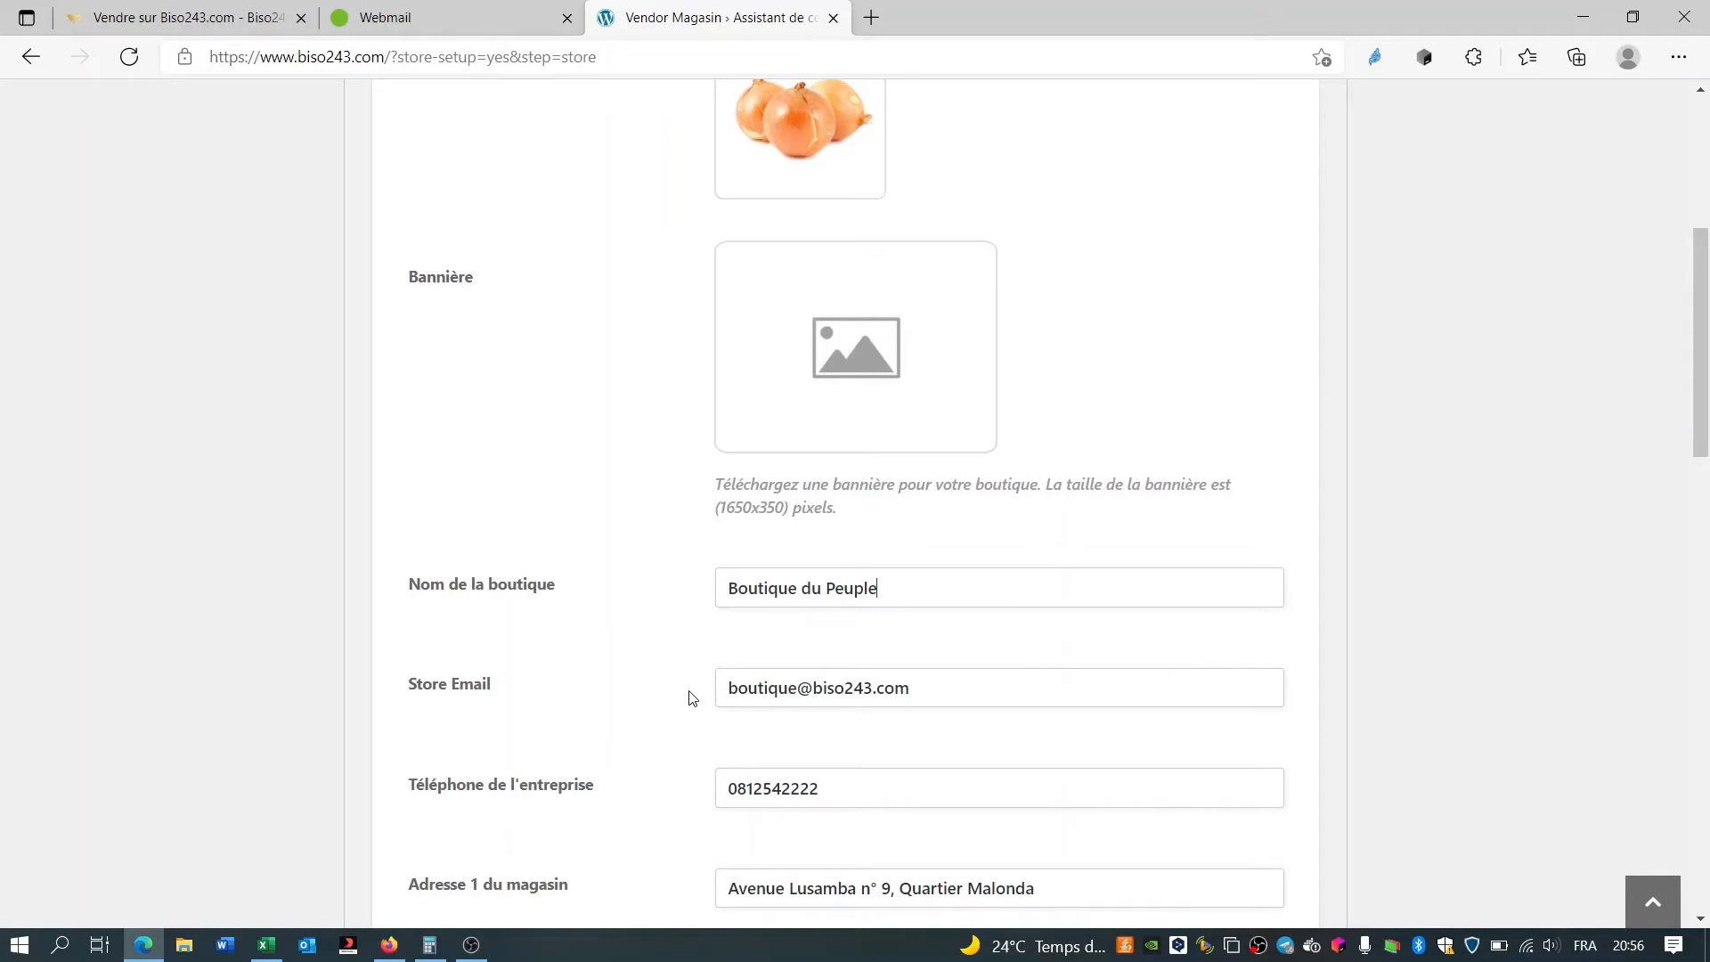
# - Enter Goma as the store's city in the store configuration form
pyautogui.scroll(-1, 692, 698)
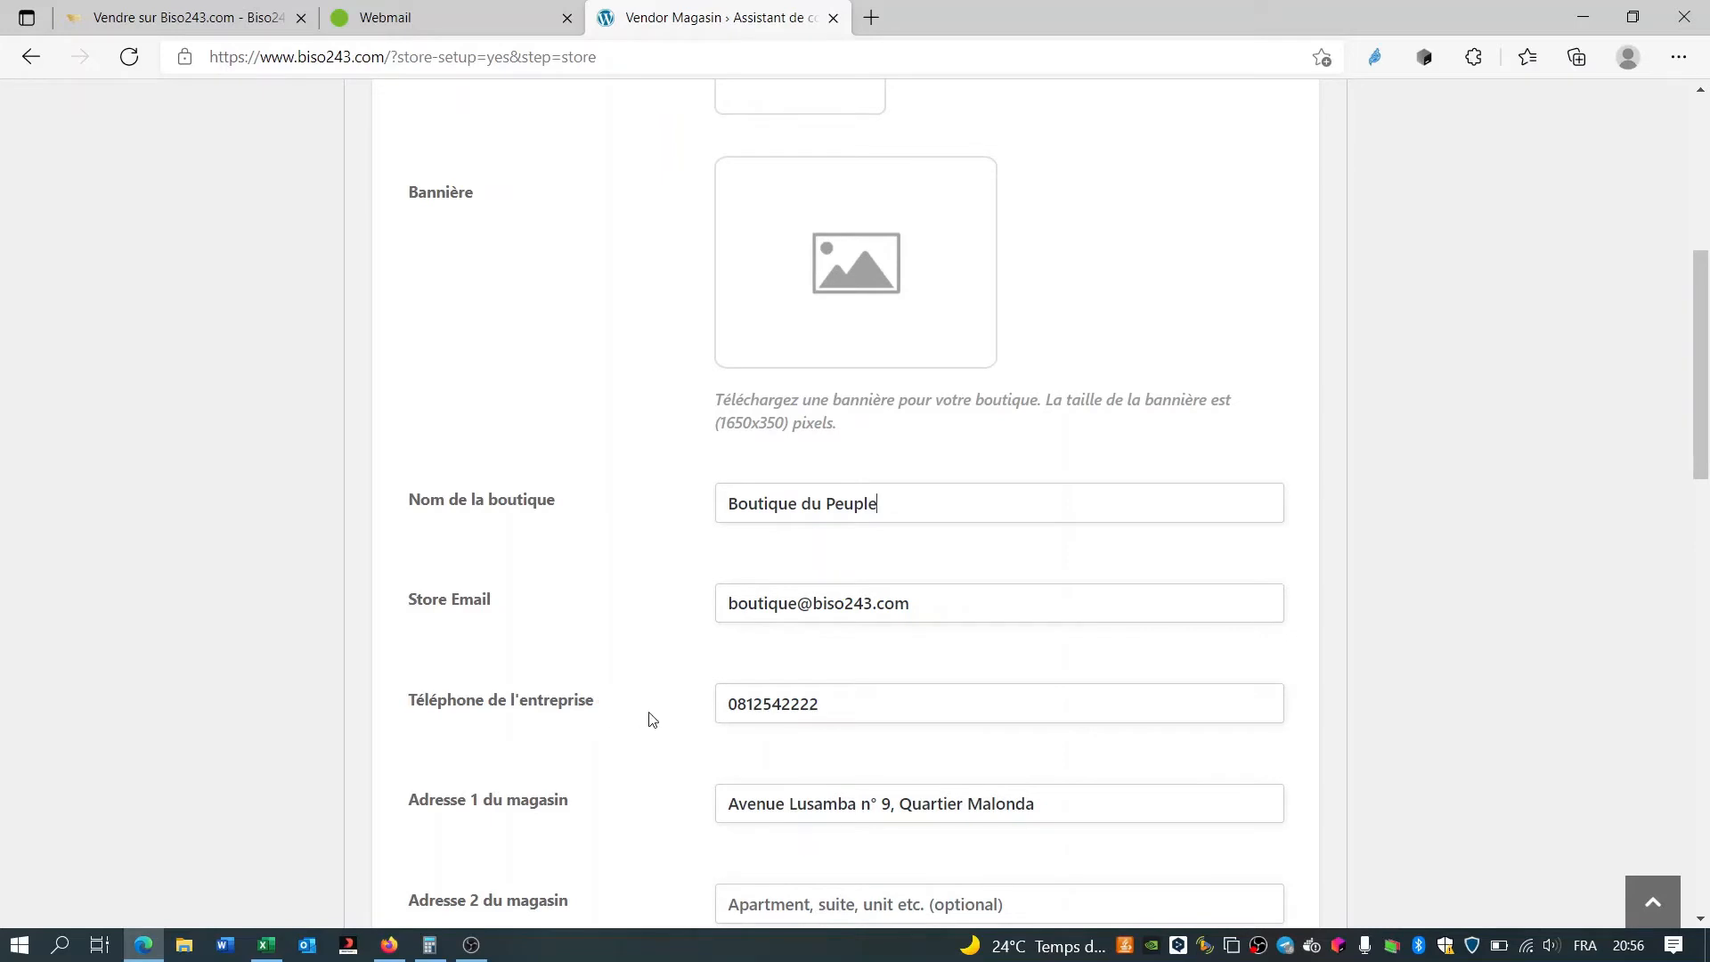
pyautogui.click(755, 710)
pyautogui.scroll(-3, 755, 711)
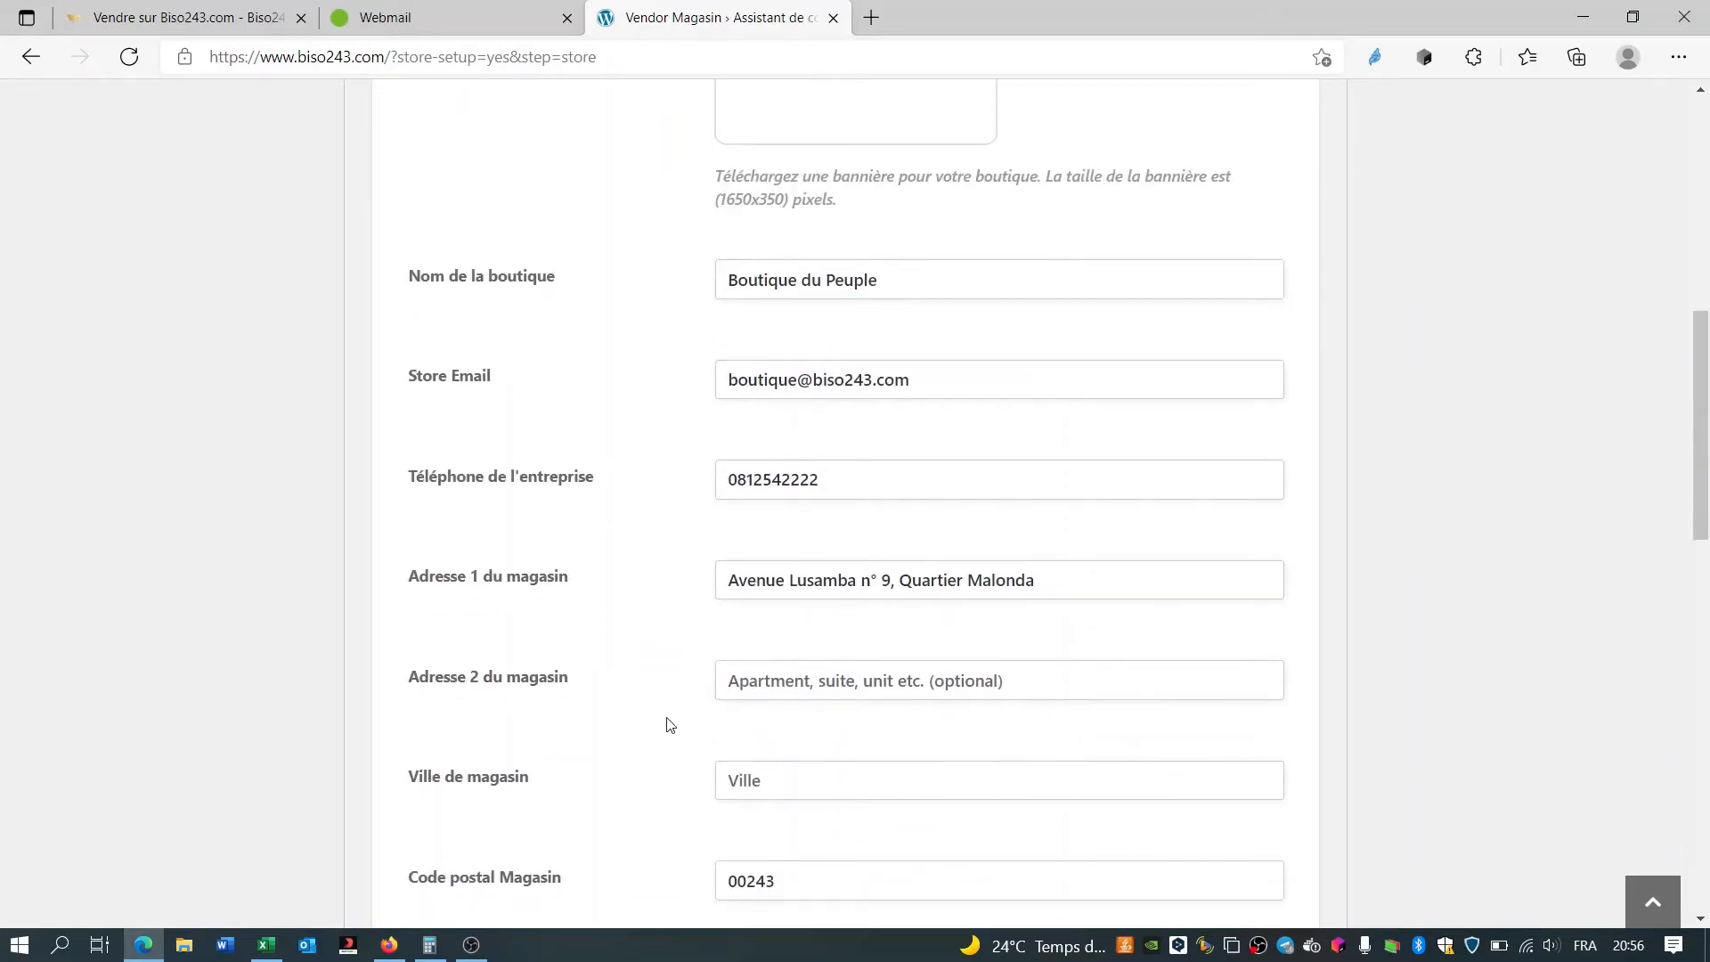
pyautogui.scroll(-2, 669, 724)
pyautogui.click(763, 644)
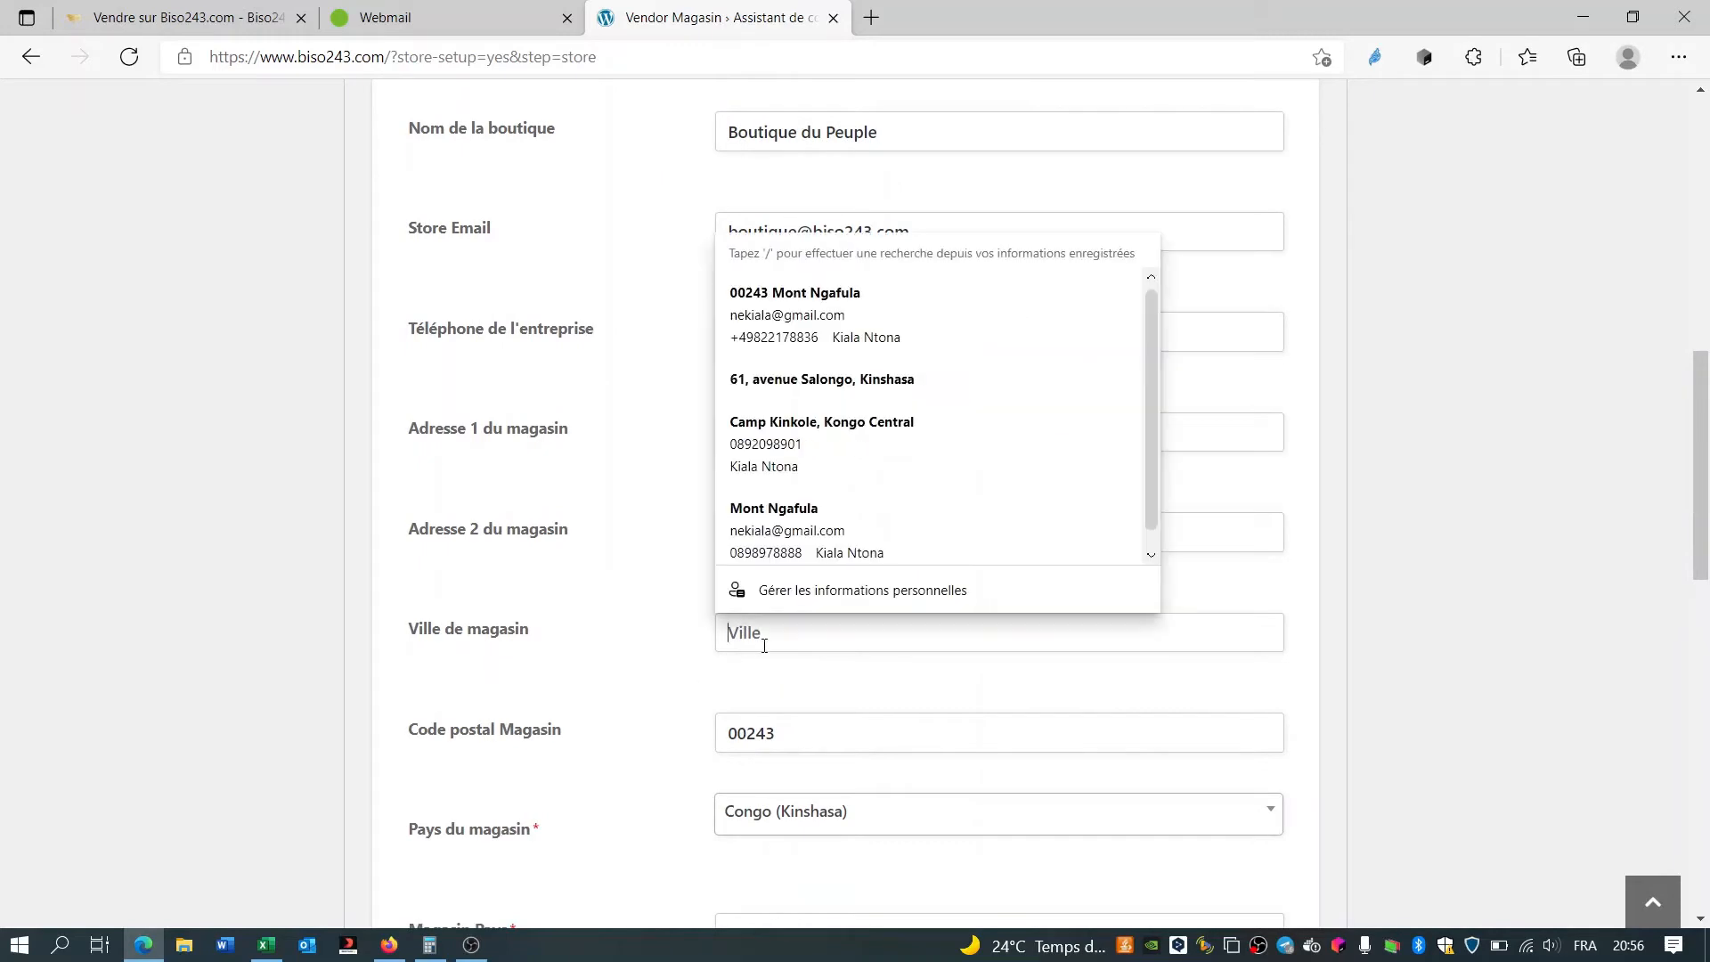
pyautogui.write('GOma')
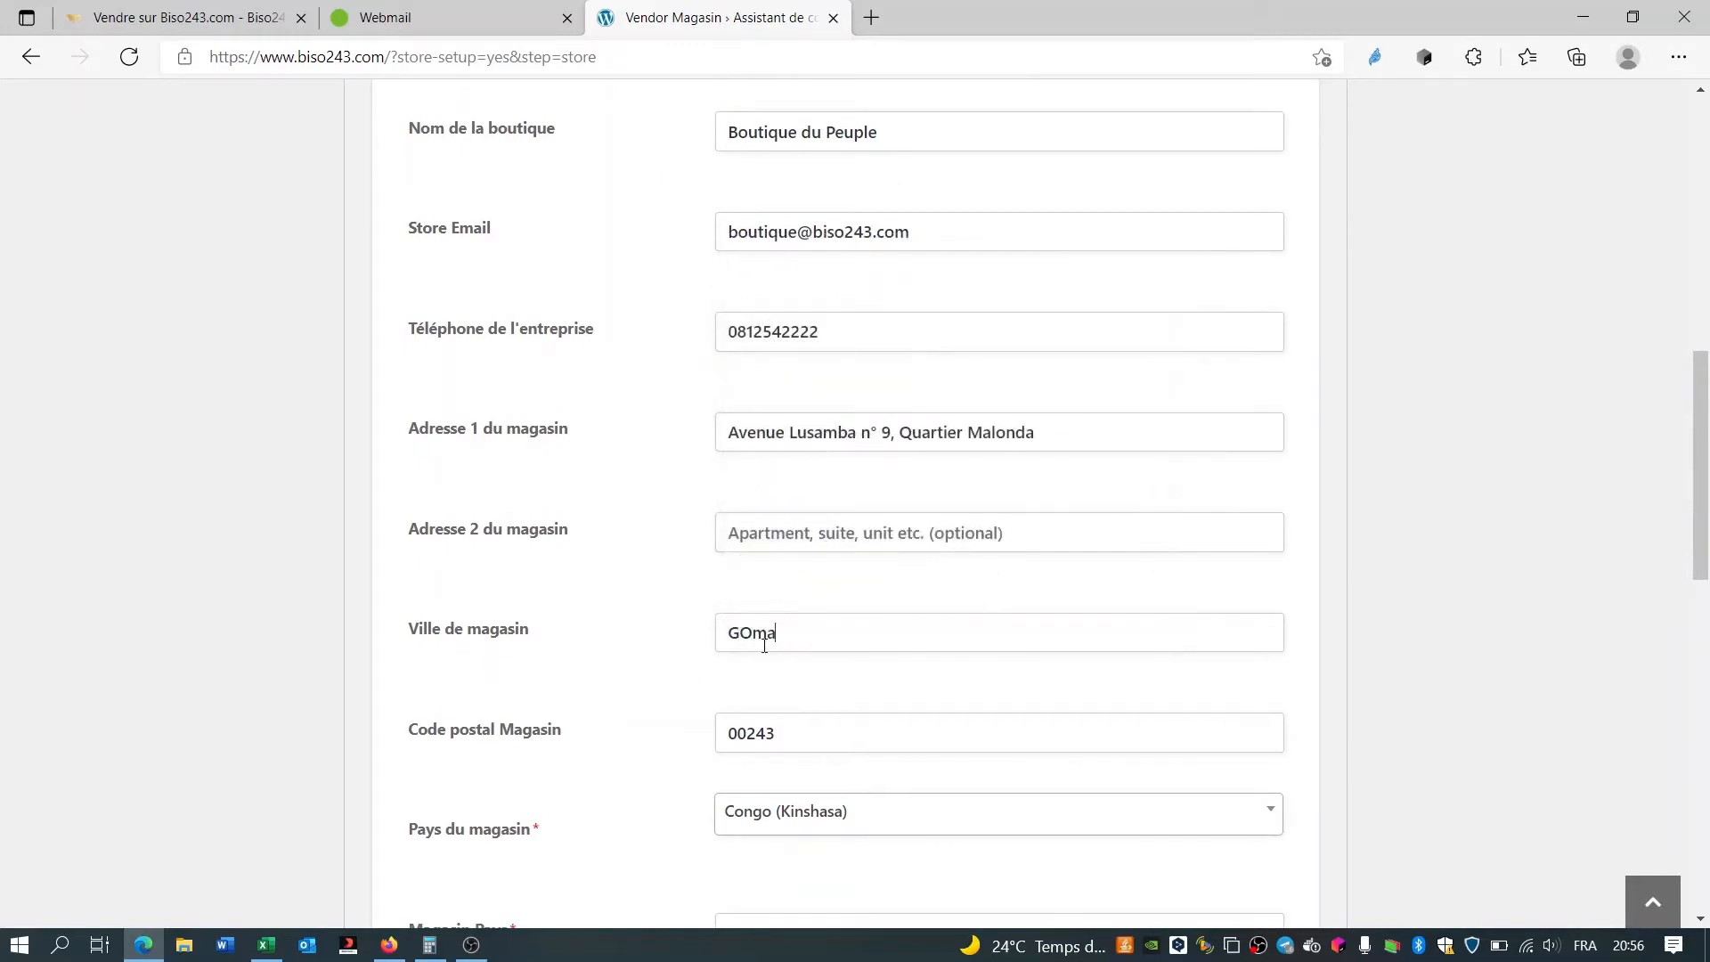
pyautogui.press('BackSpace')
pyautogui.press('BackSpace')
pyautogui.press('BackSpace')
pyautogui.write('oma')
# - Set the required "Magasin Pays" field of the store address to "Nord Kivu"
pyautogui.scroll(-4, 645, 550)
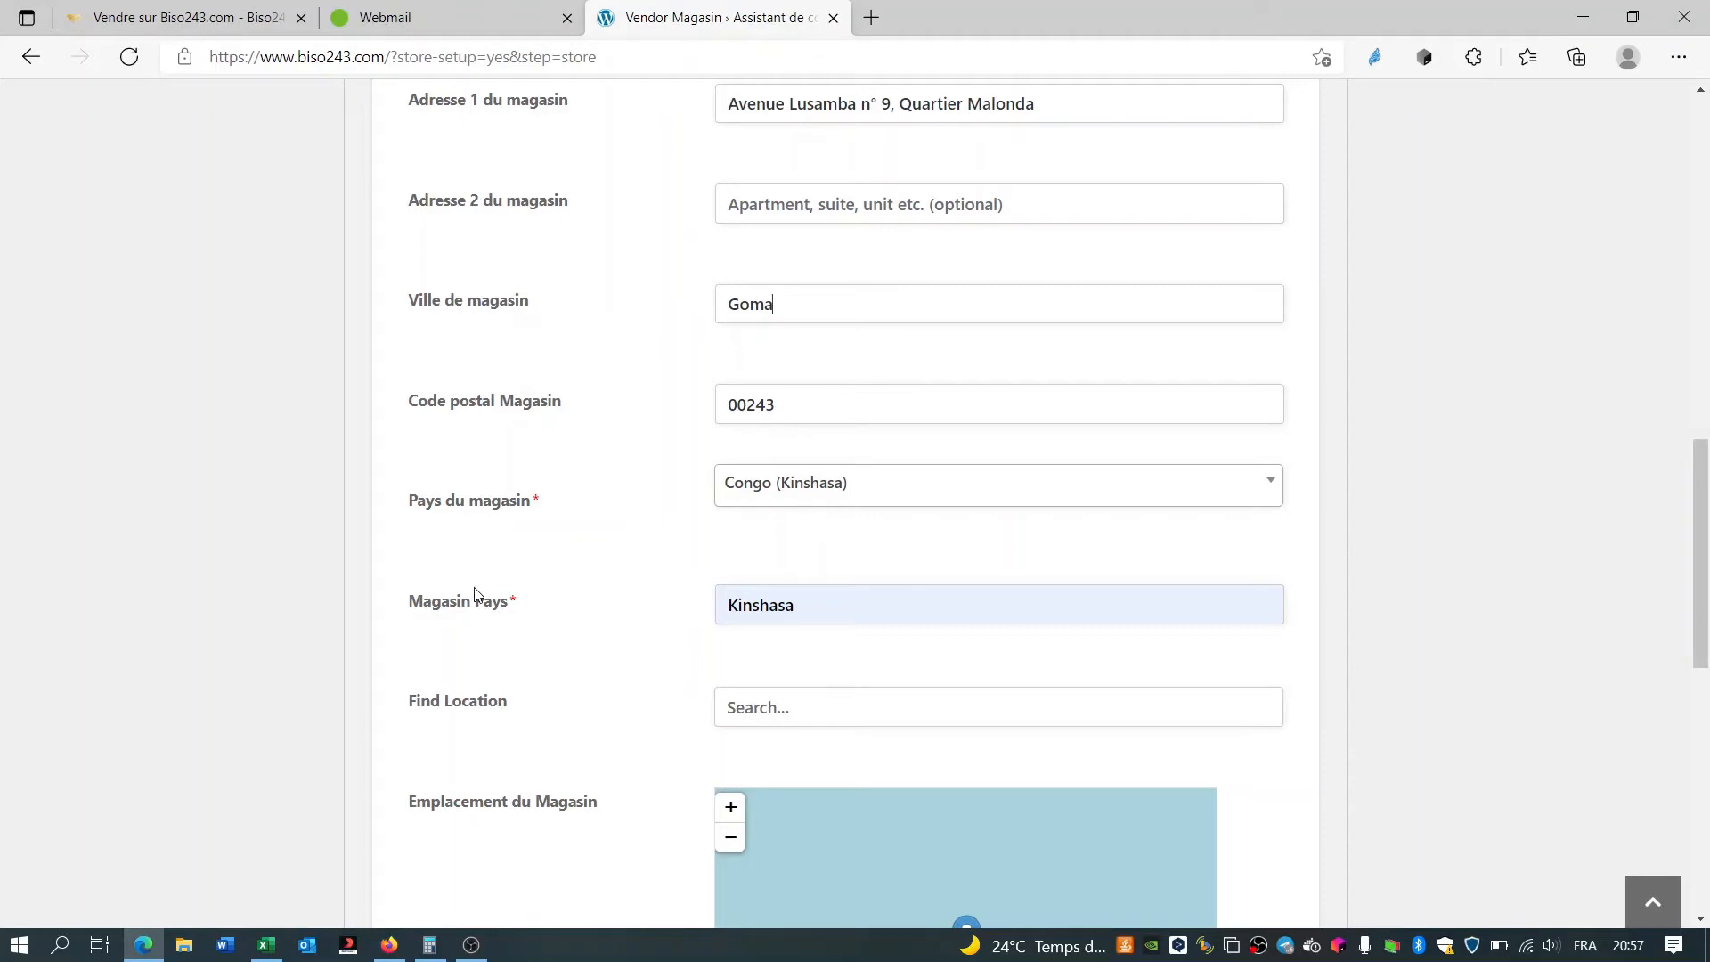
pyautogui.doubleClick(758, 612)
pyautogui.click(814, 621)
pyautogui.press('BackSpace')
pyautogui.press('BackSpace')
pyautogui.press('BackSpace')
pyautogui.press('BackSpace')
pyautogui.press('BackSpace')
pyautogui.press('BackSpace')
pyautogui.press('BackSpace')
pyautogui.press('BackSpace')
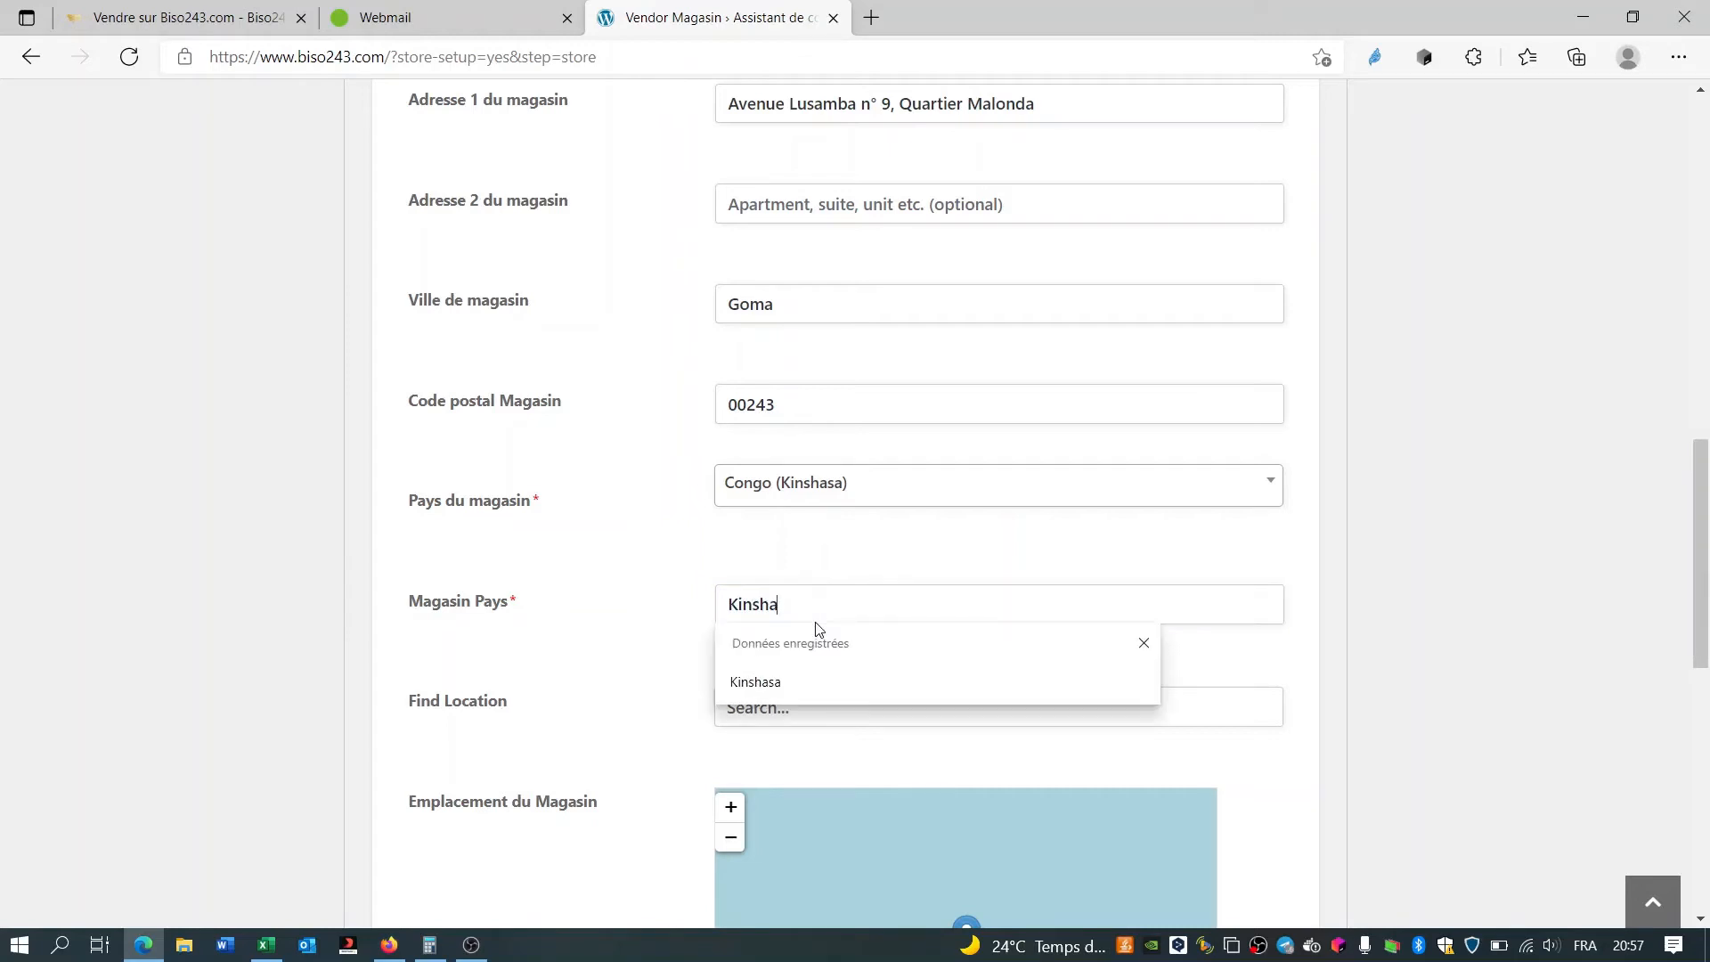
pyautogui.write('No')
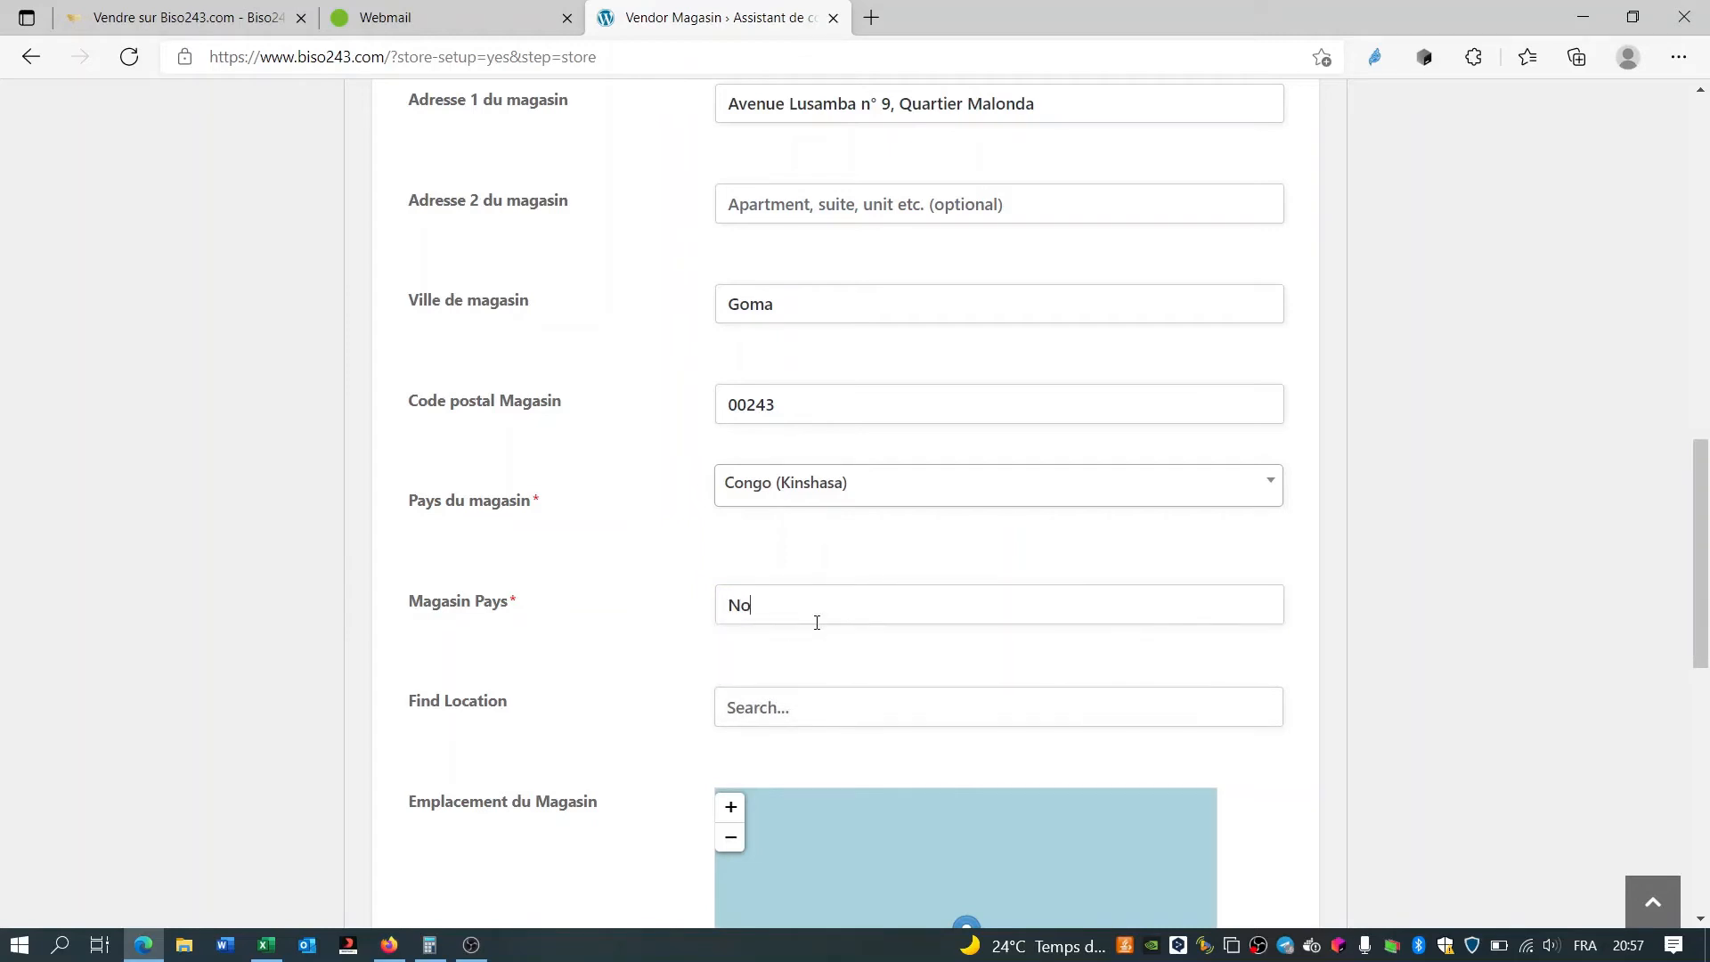
pyautogui.write('rd Kivu')
pyautogui.scroll(-1, 638, 679)
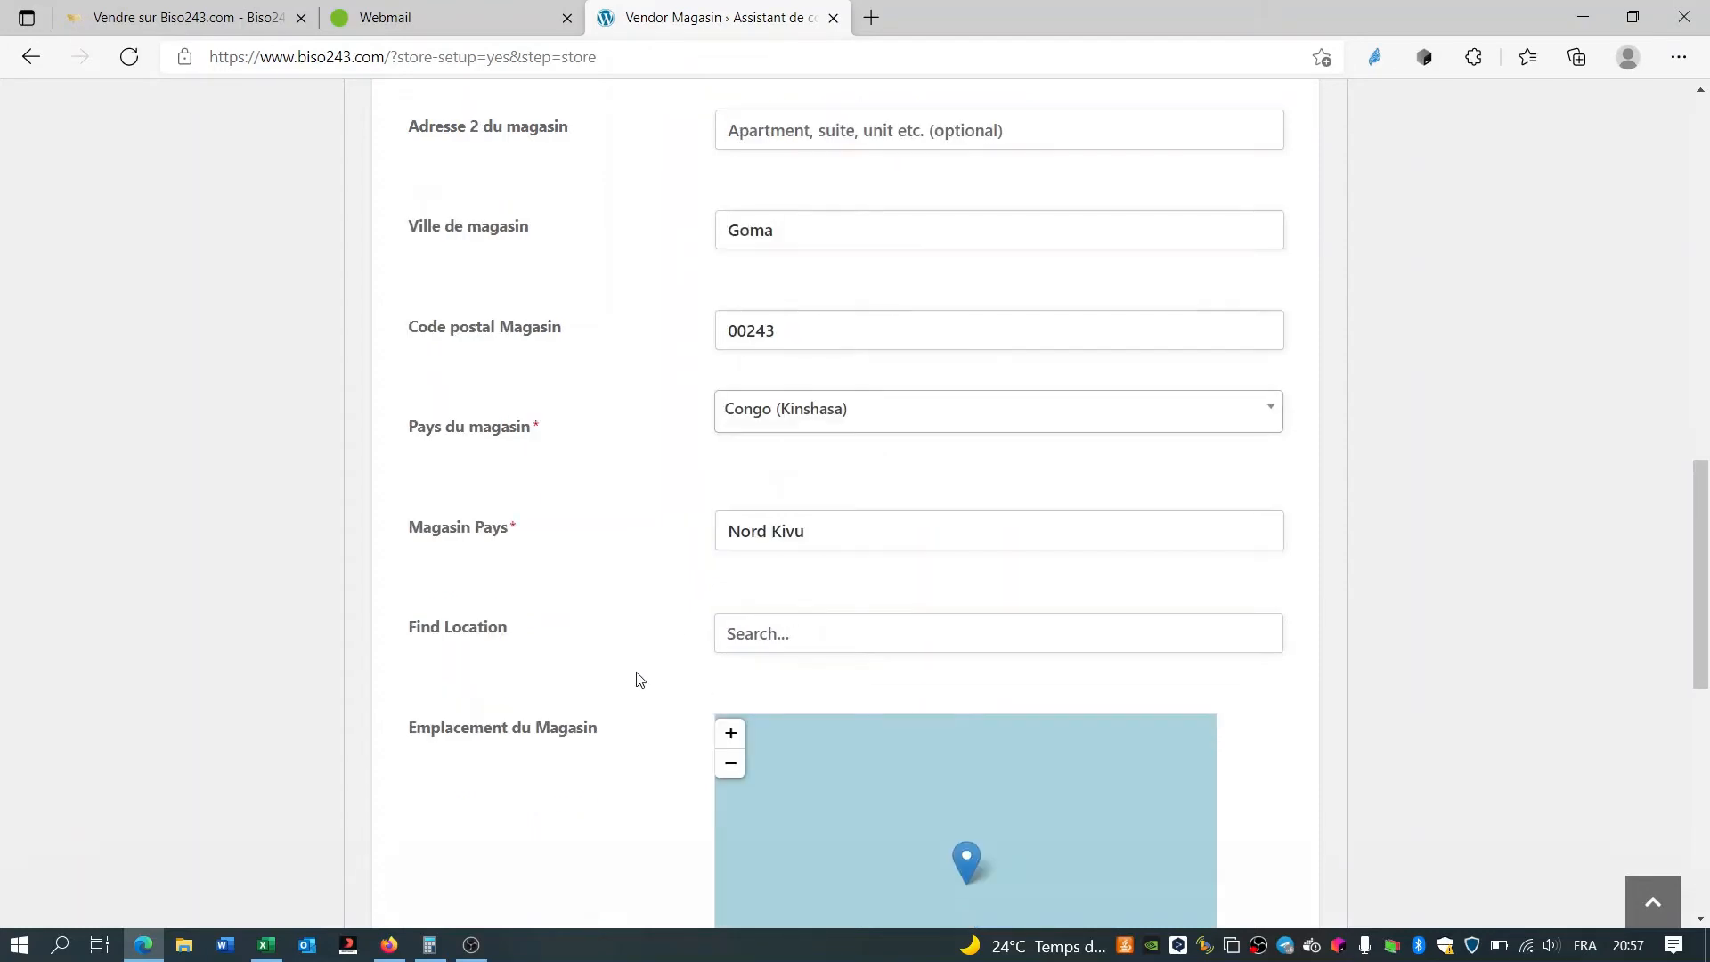
# - Find "Goma" in the store location search and choose "Goma, Nord-Kivu, République démocratique du Congo"
pyautogui.scroll(-1, 639, 679)
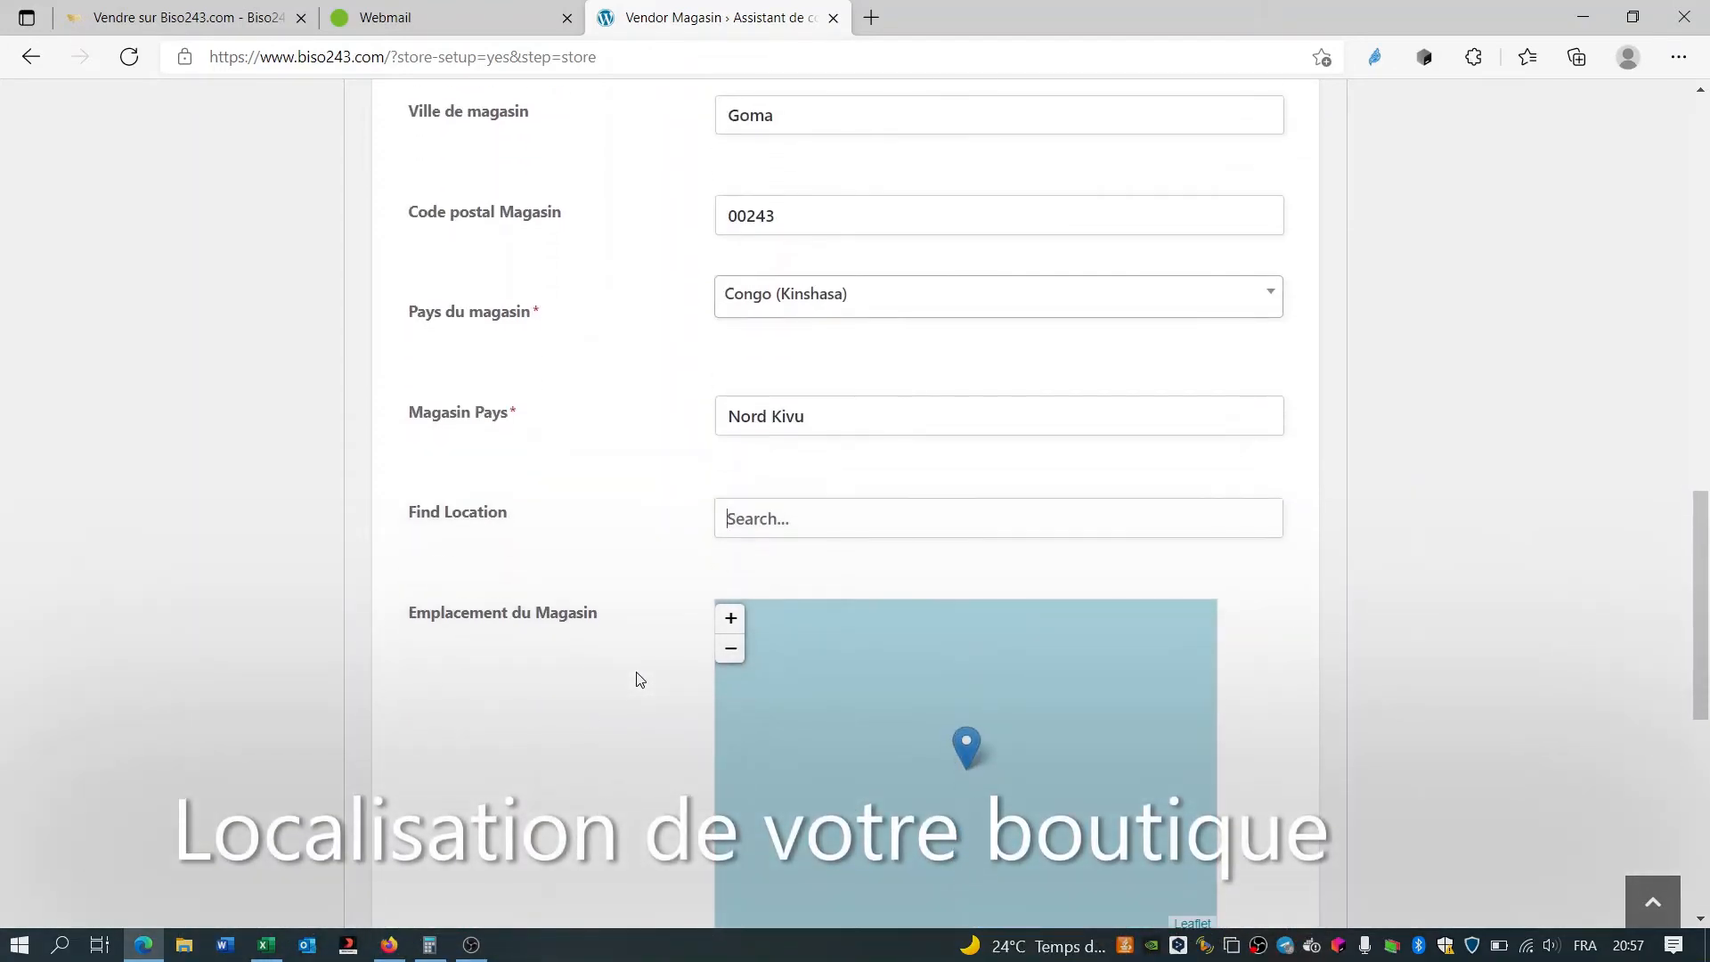
pyautogui.scroll(-3, 492, 611)
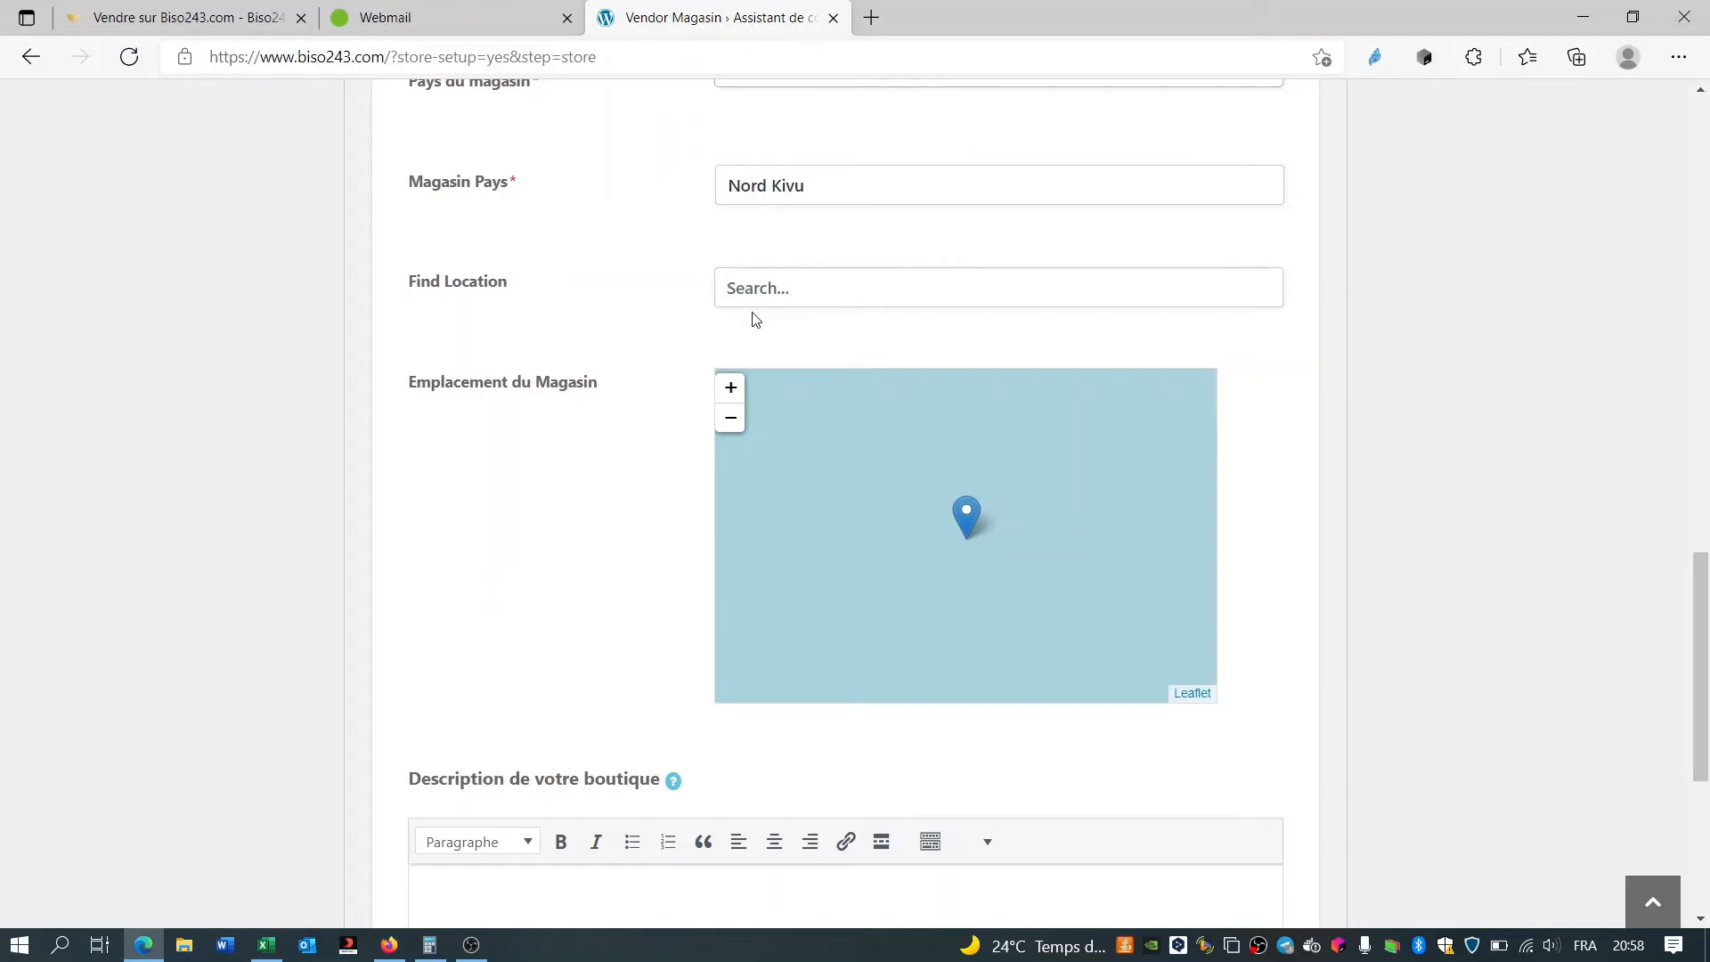
pyautogui.write('Goma')
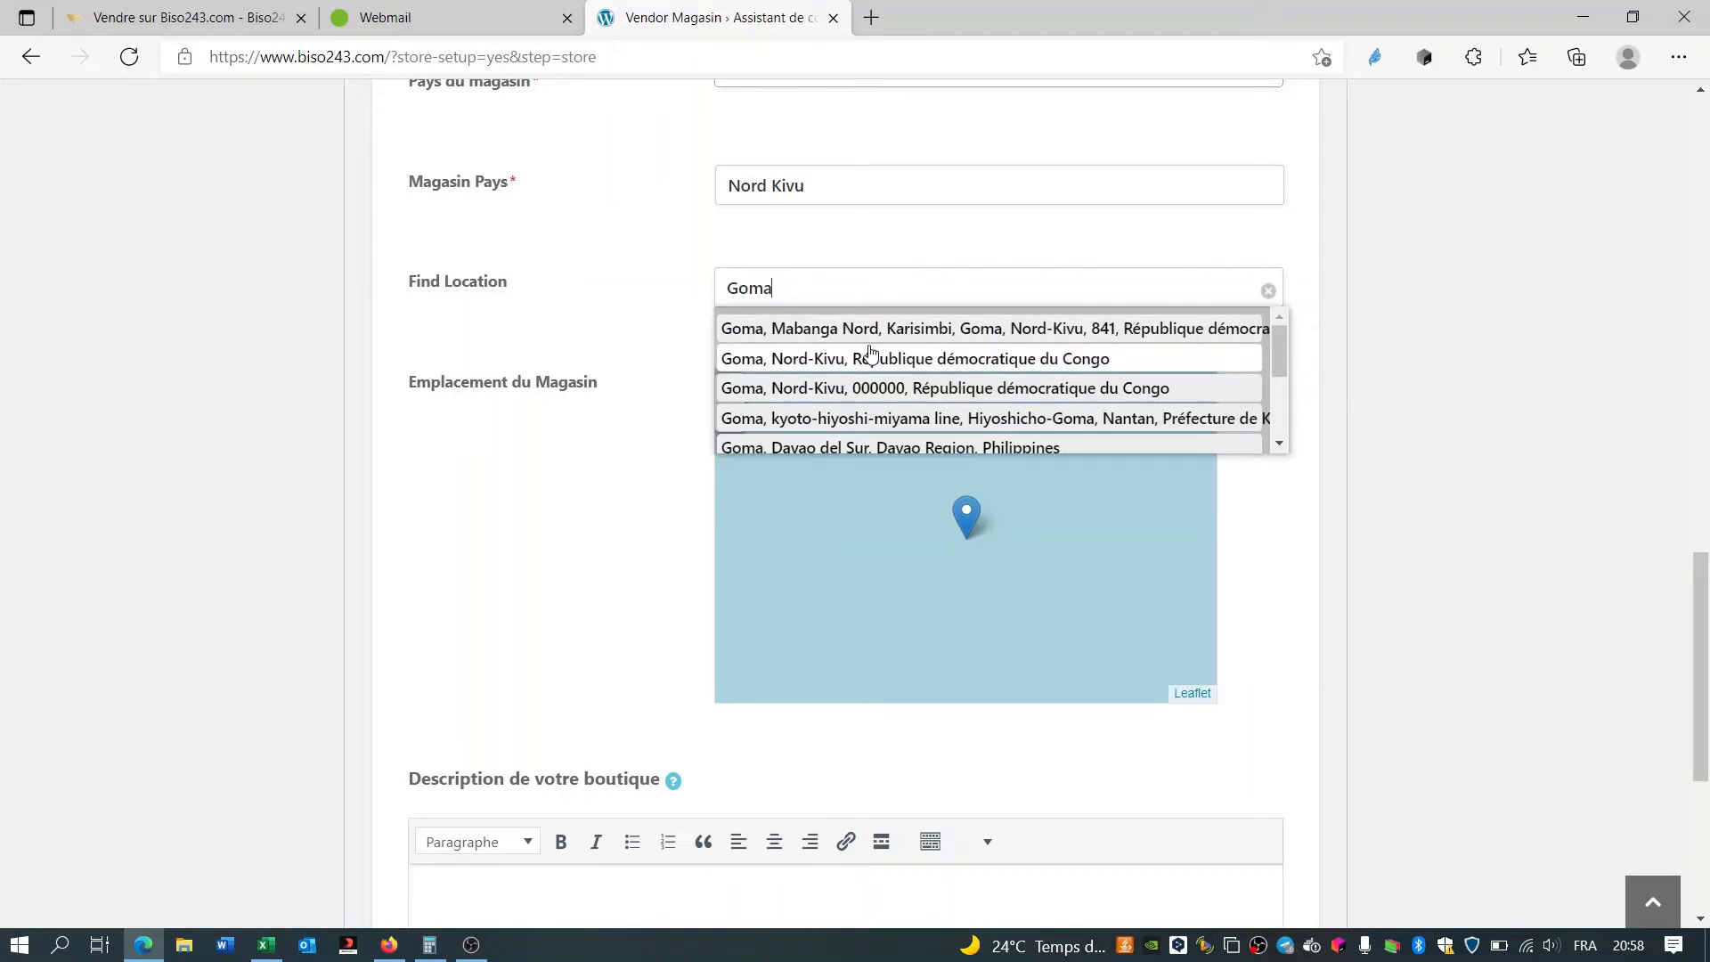
pyautogui.scroll(-1, 870, 353)
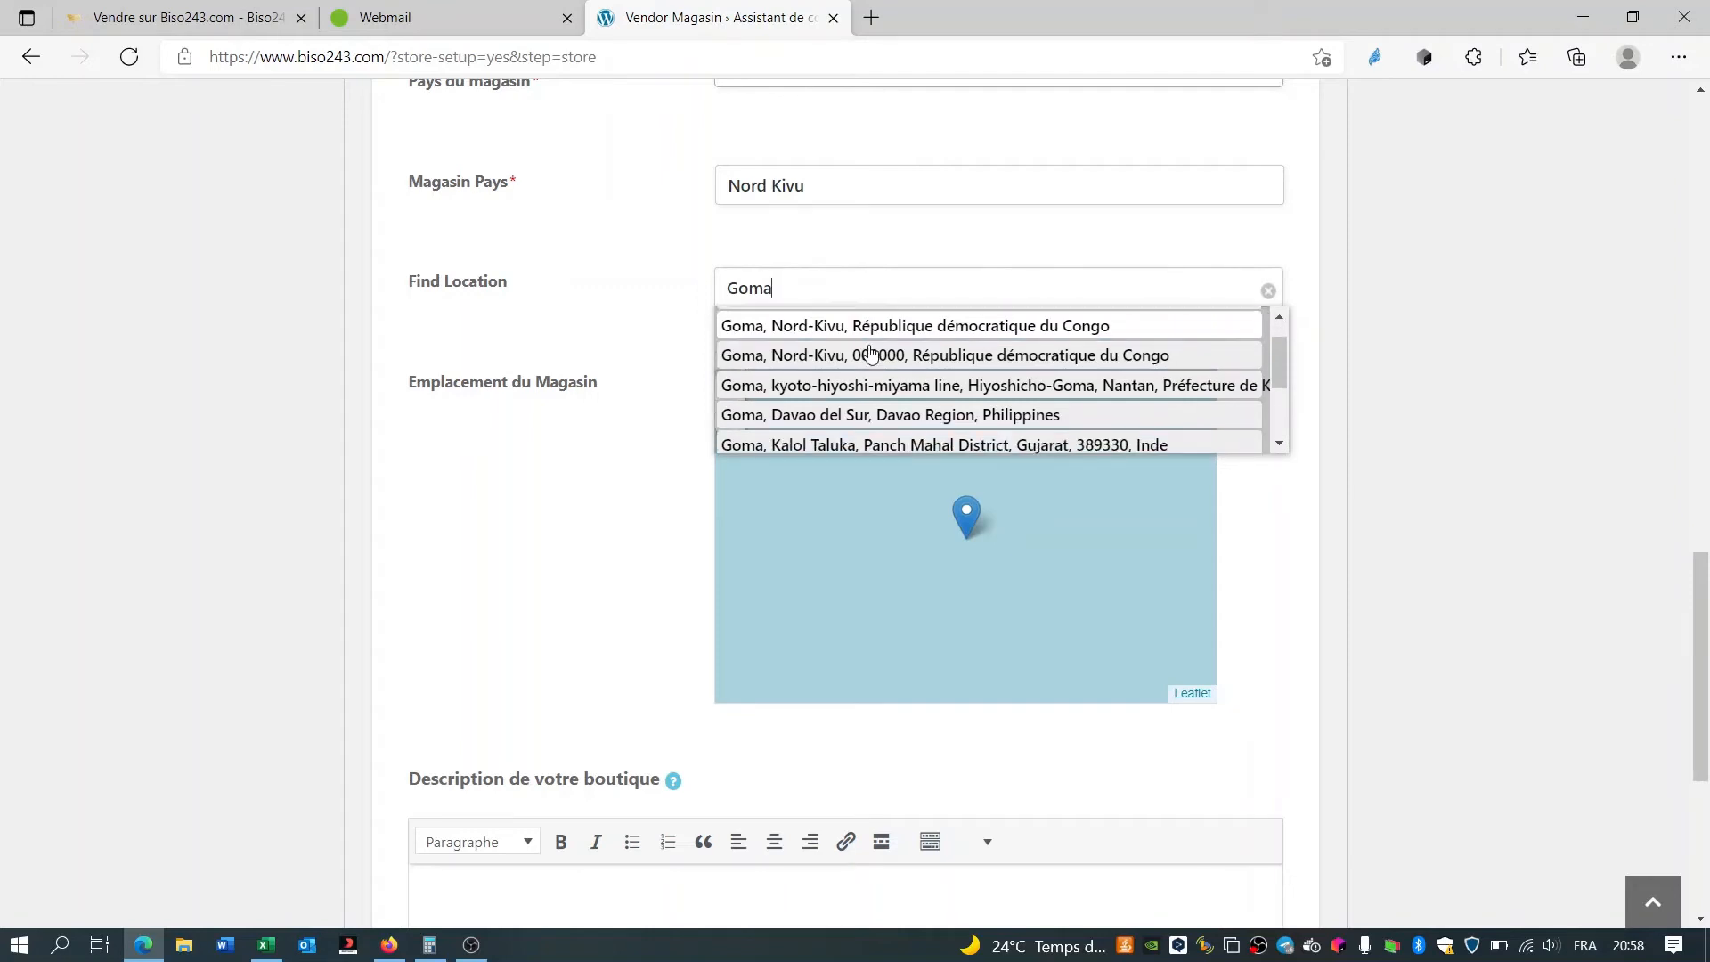
pyautogui.scroll(1, 870, 352)
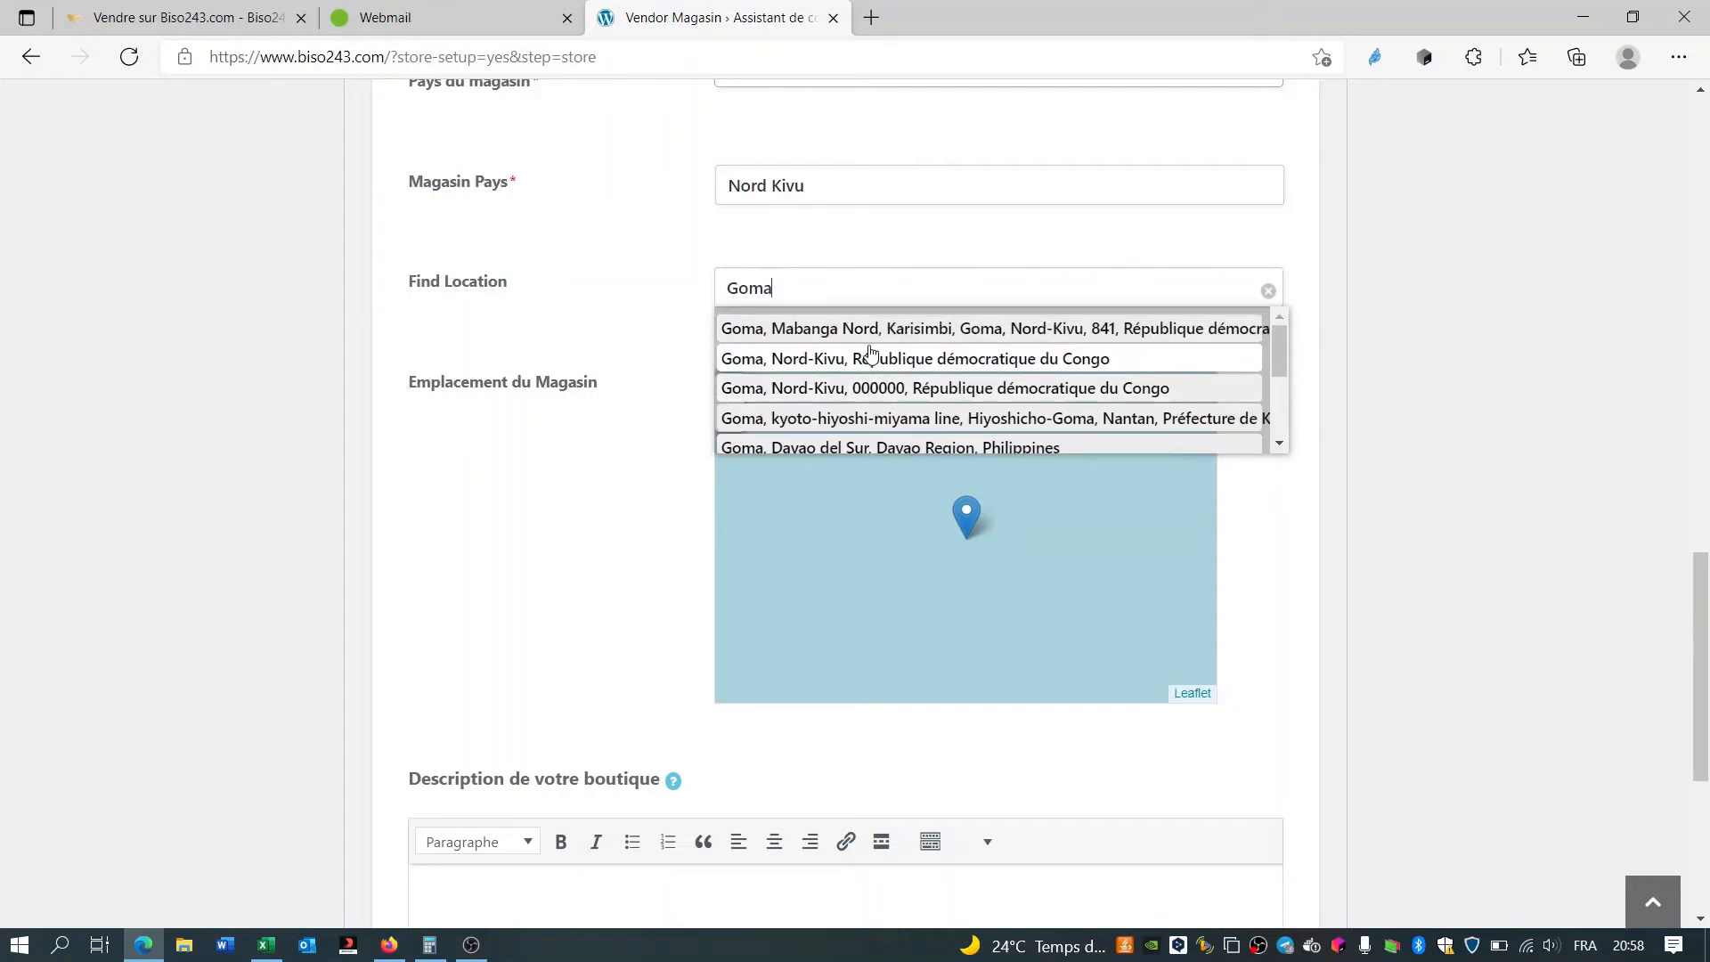
pyautogui.click(829, 360)
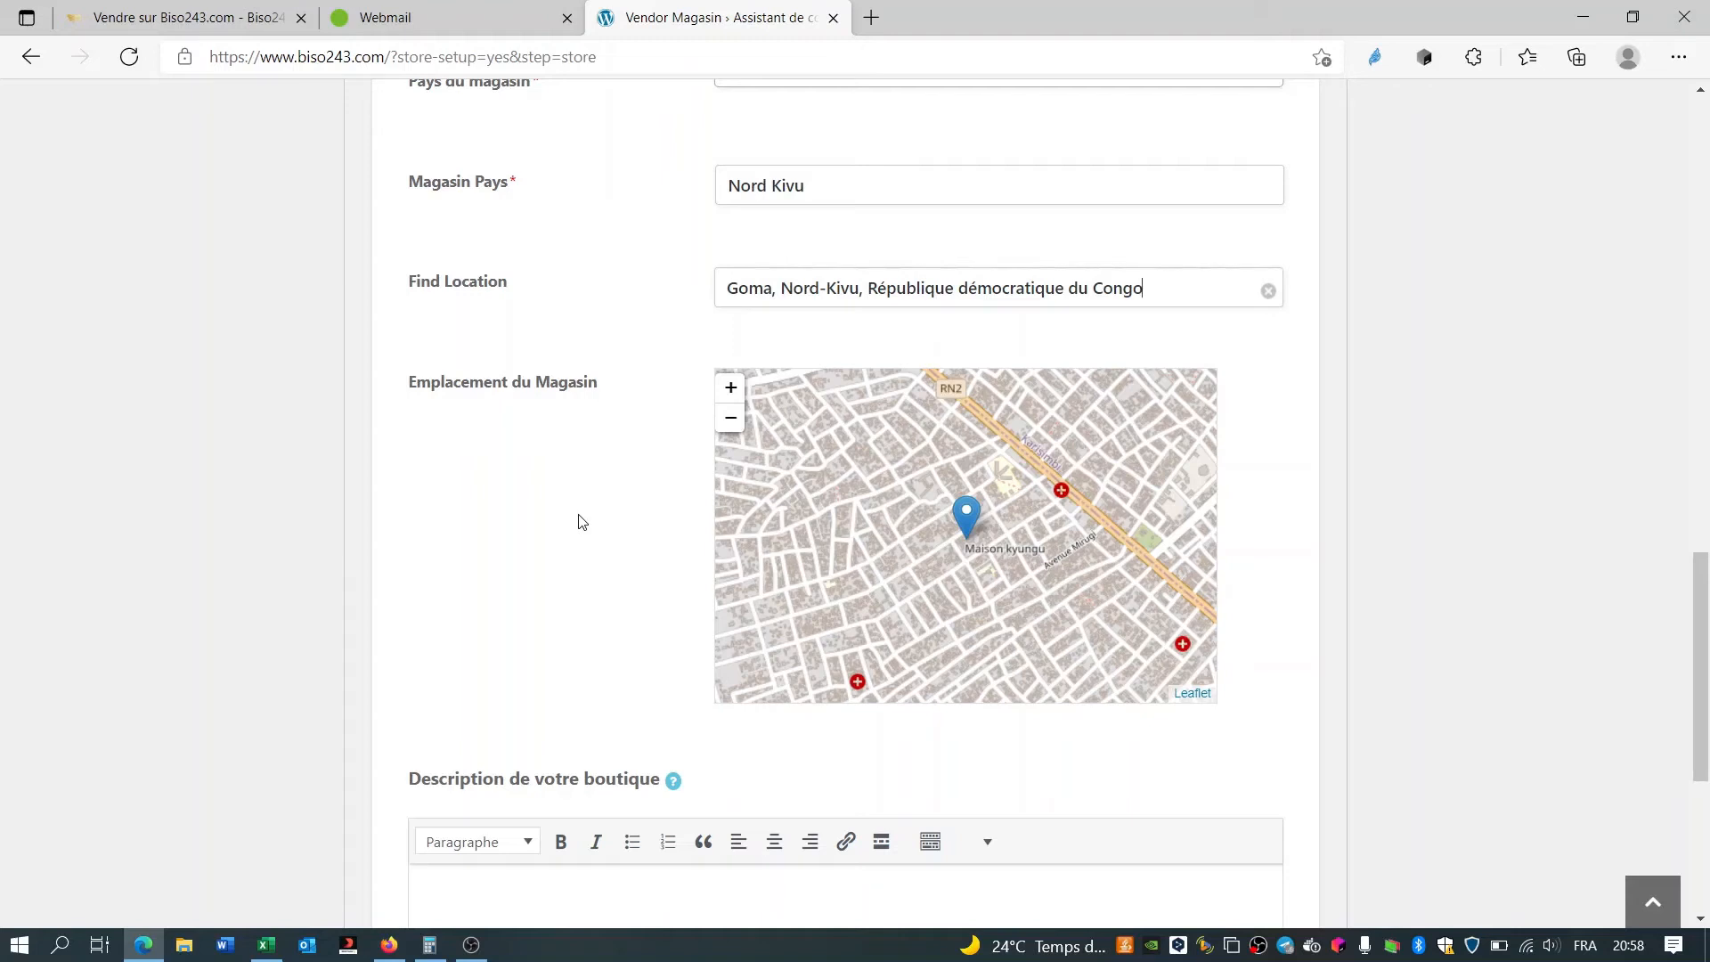
# - Write the store description "Boutique du Peuple, nous vendons les produits de première nécessité à des prix exceptionnels."
pyautogui.scroll(-1, 579, 520)
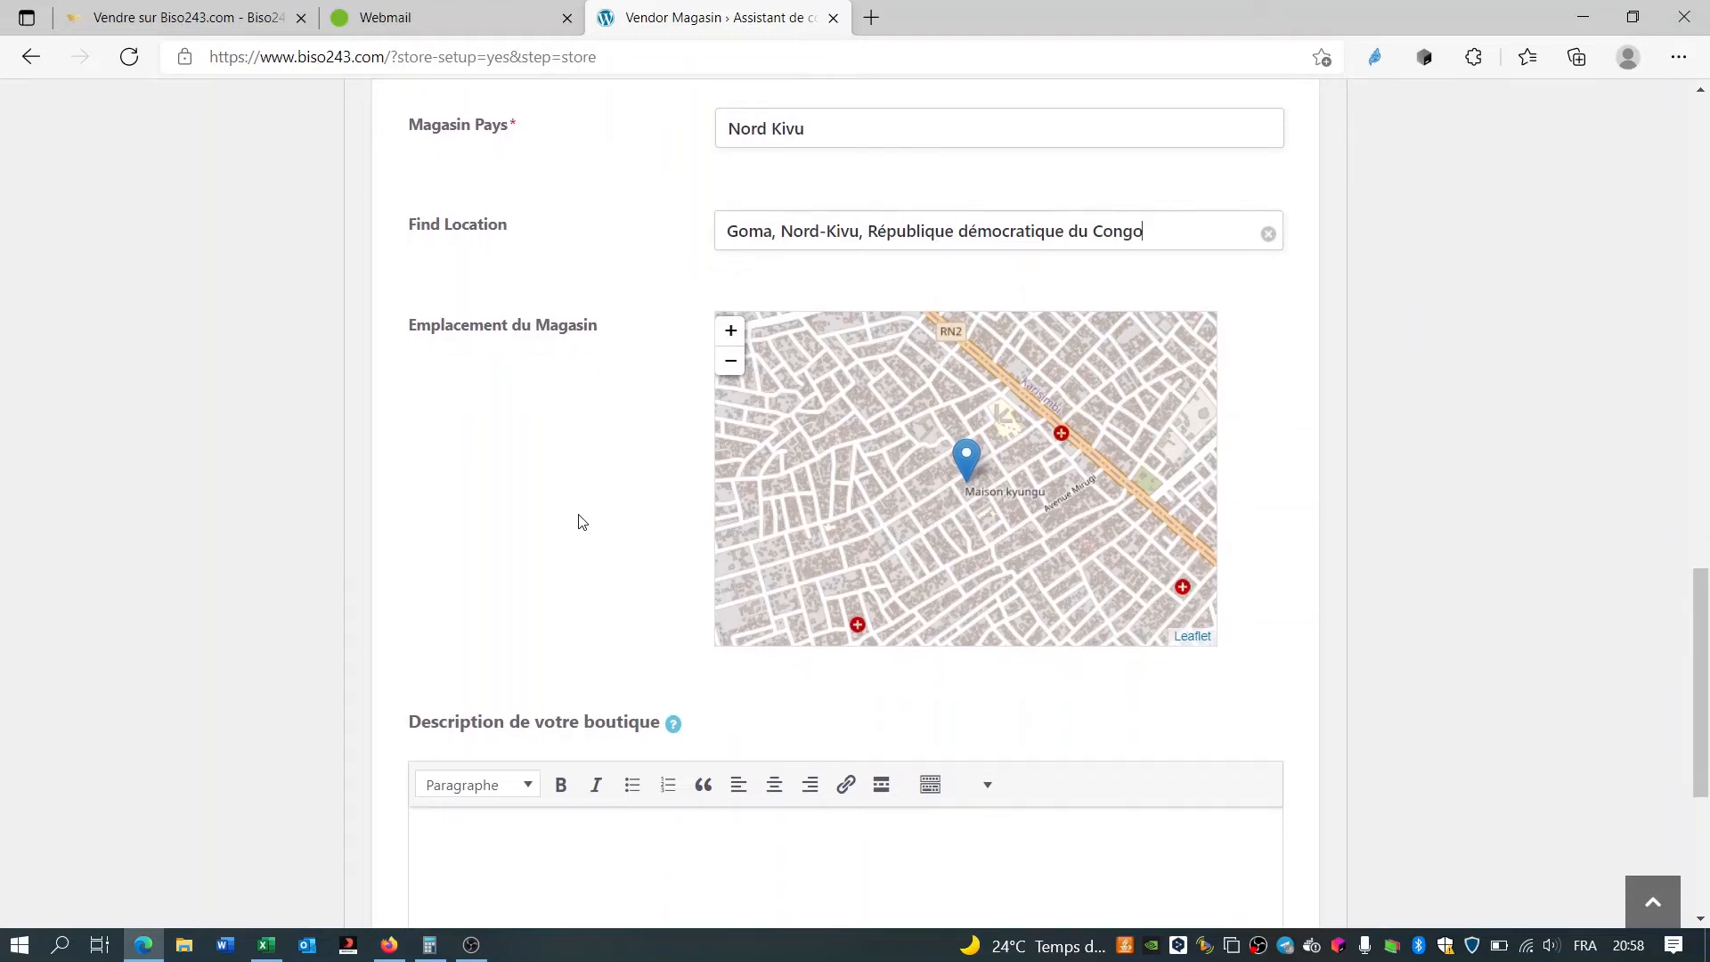
pyautogui.scroll(-3, 580, 520)
pyautogui.scroll(-3, 579, 520)
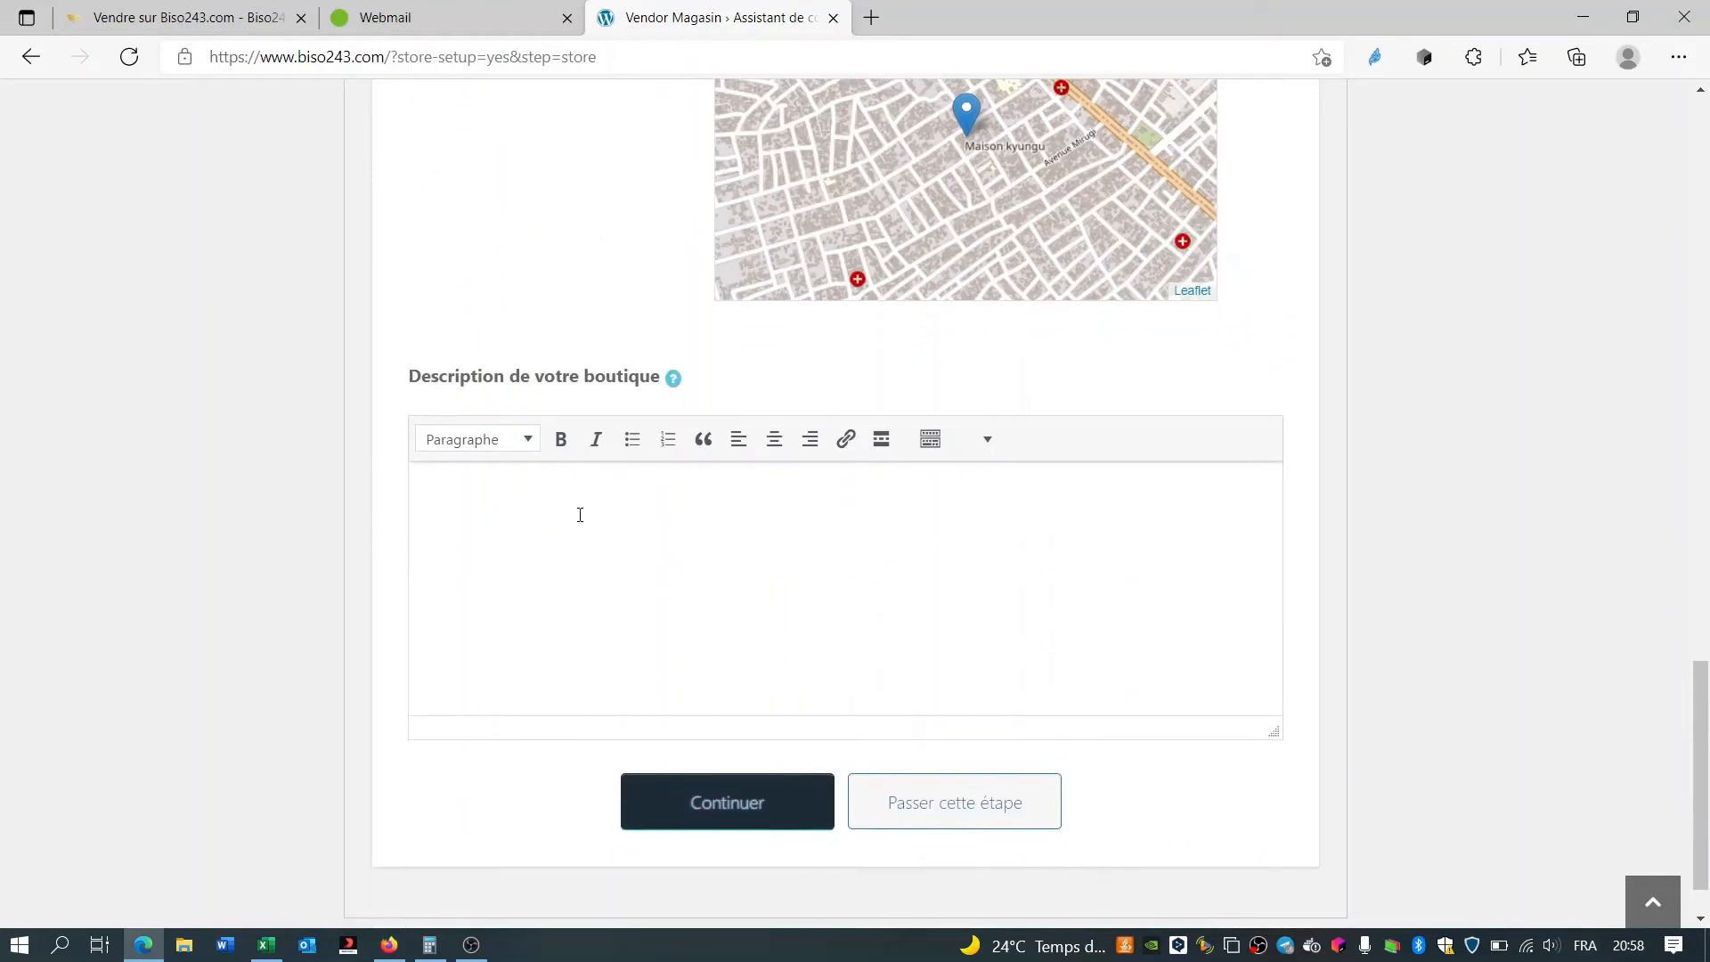
pyautogui.click(580, 515)
pyautogui.write('B')
pyautogui.write('outique du Ple')
pyautogui.press('BackSpace')
pyautogui.press('BackSpace')
pyautogui.write('euple, nous vendons les produits')
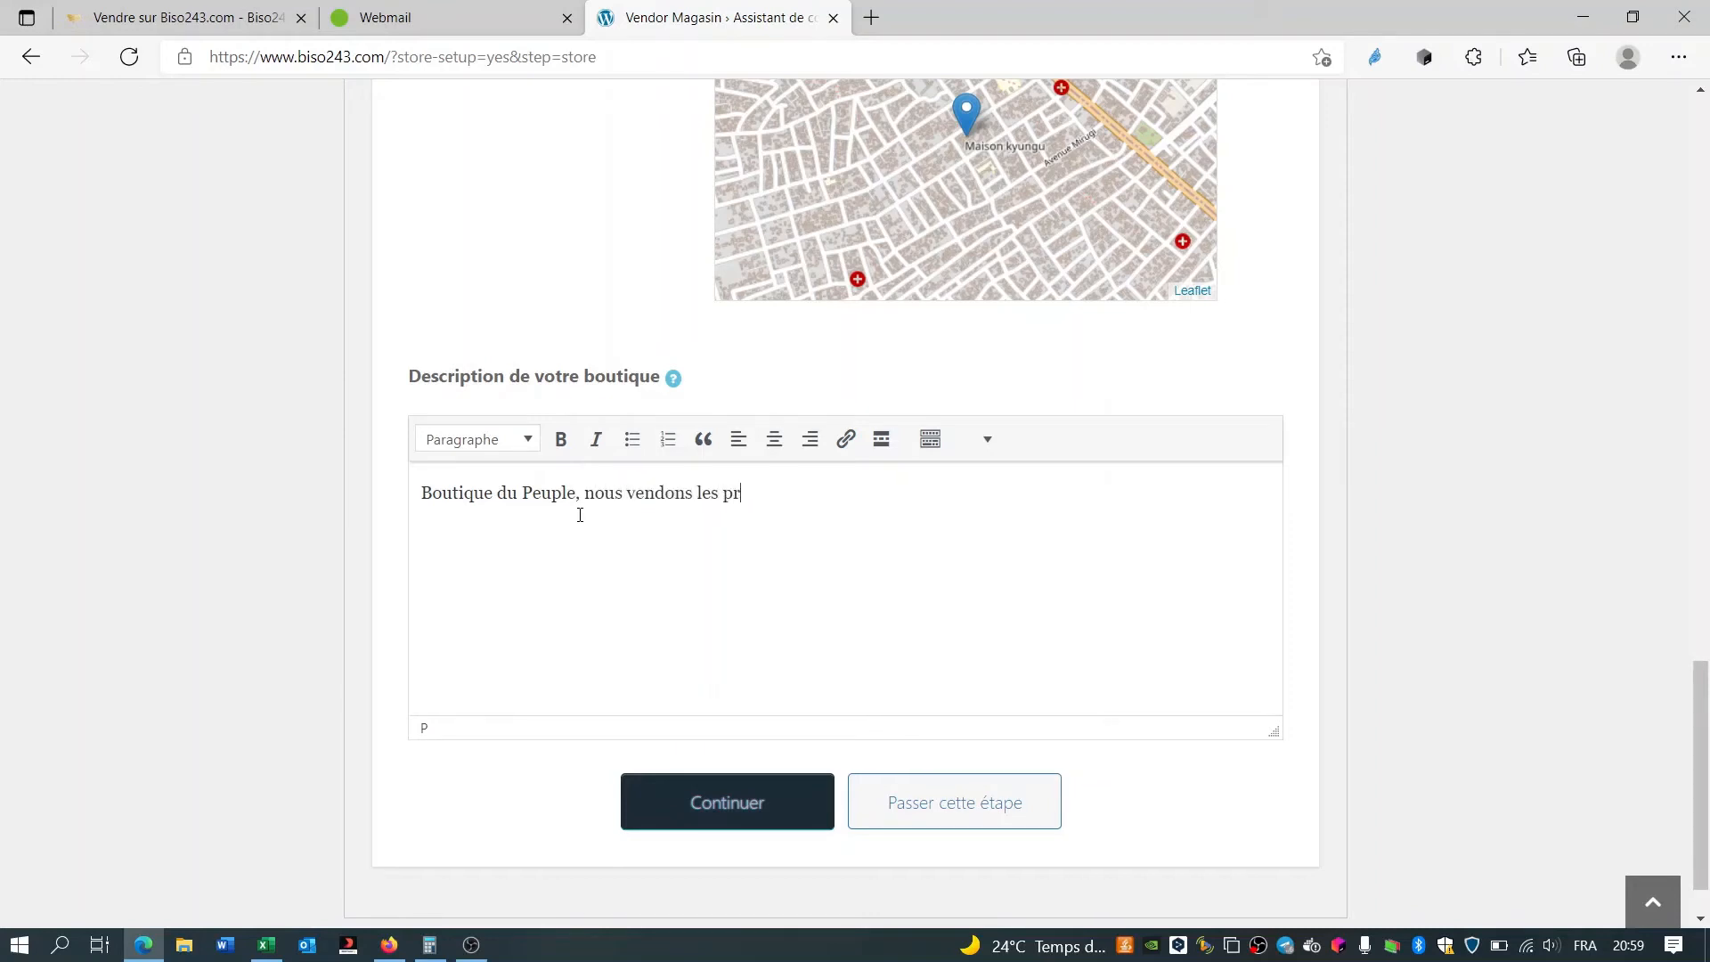
pyautogui.write('emière nécessité ')
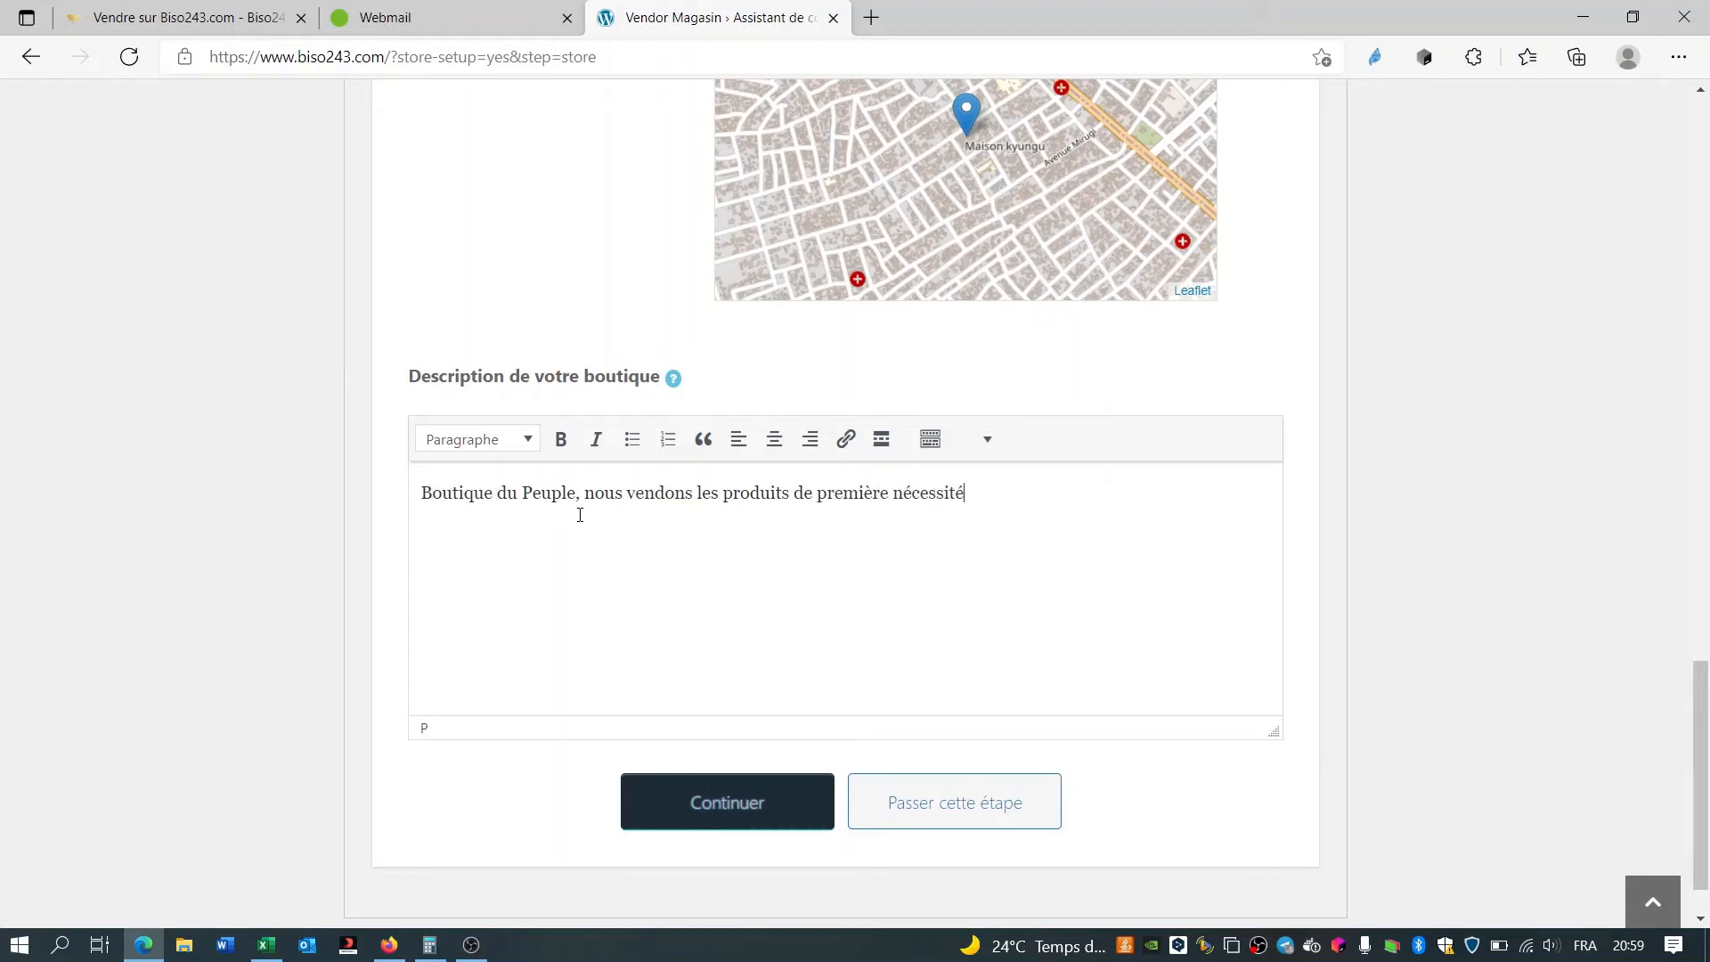
pyautogui.write('à des prix exceptionnels.')
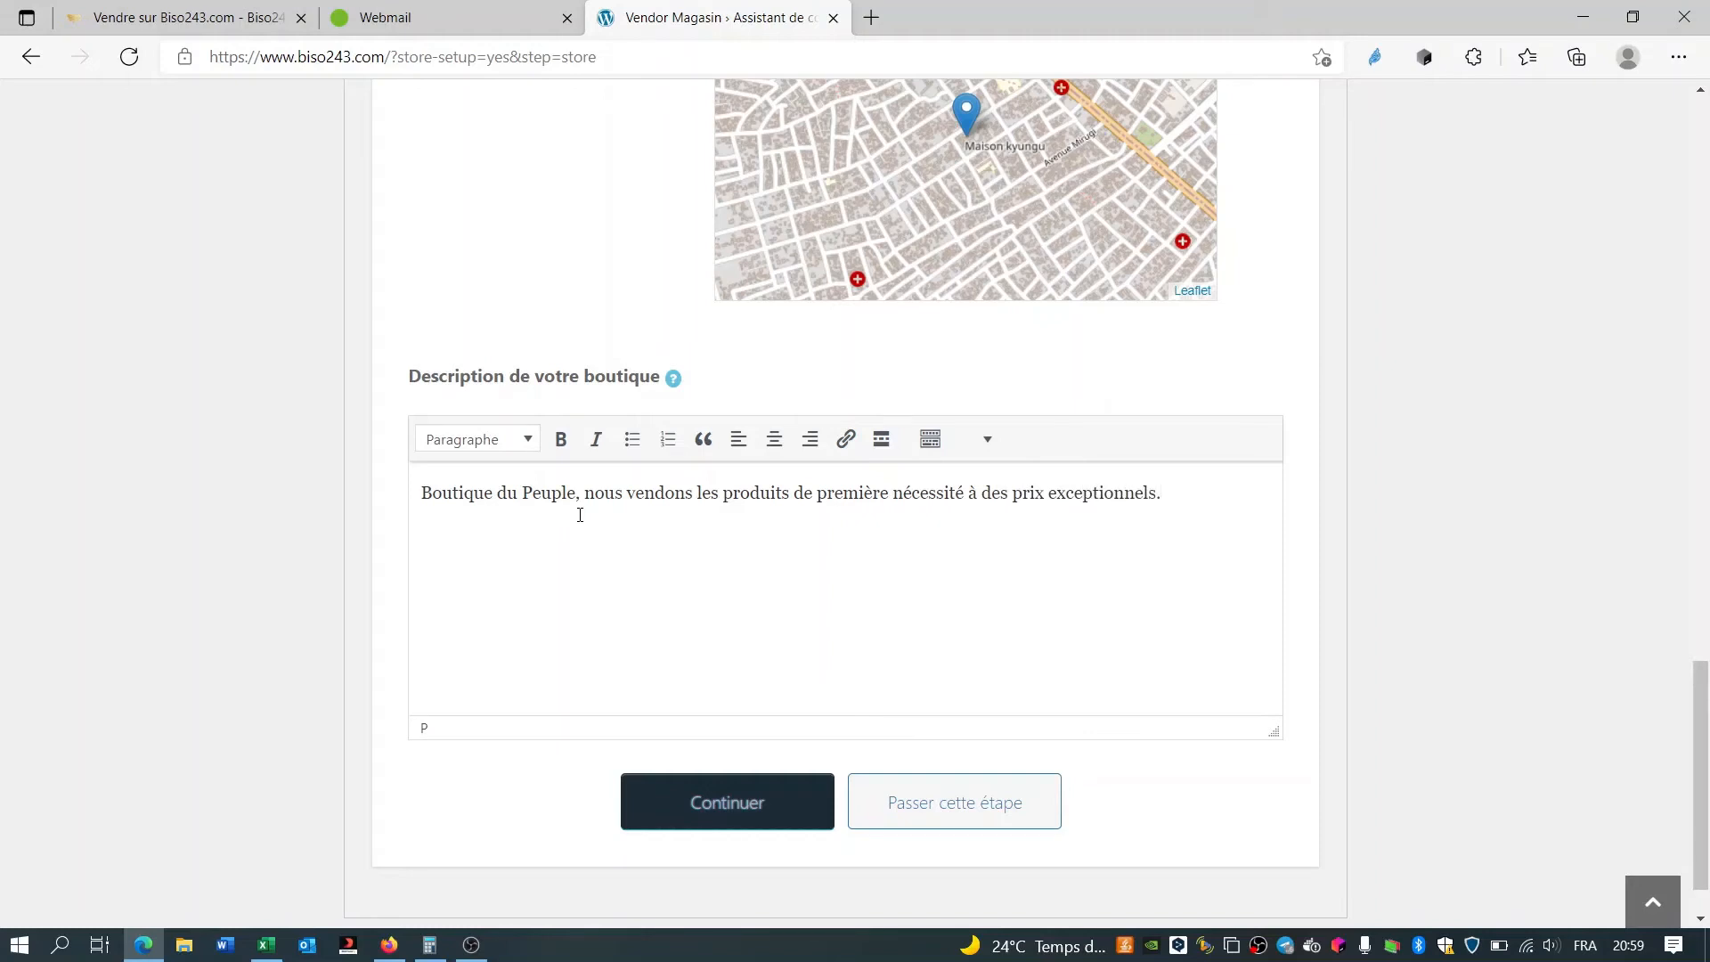
# - Review the store location and description, and submit the store form to continue to the payment configuration
pyautogui.scroll(6, 580, 517)
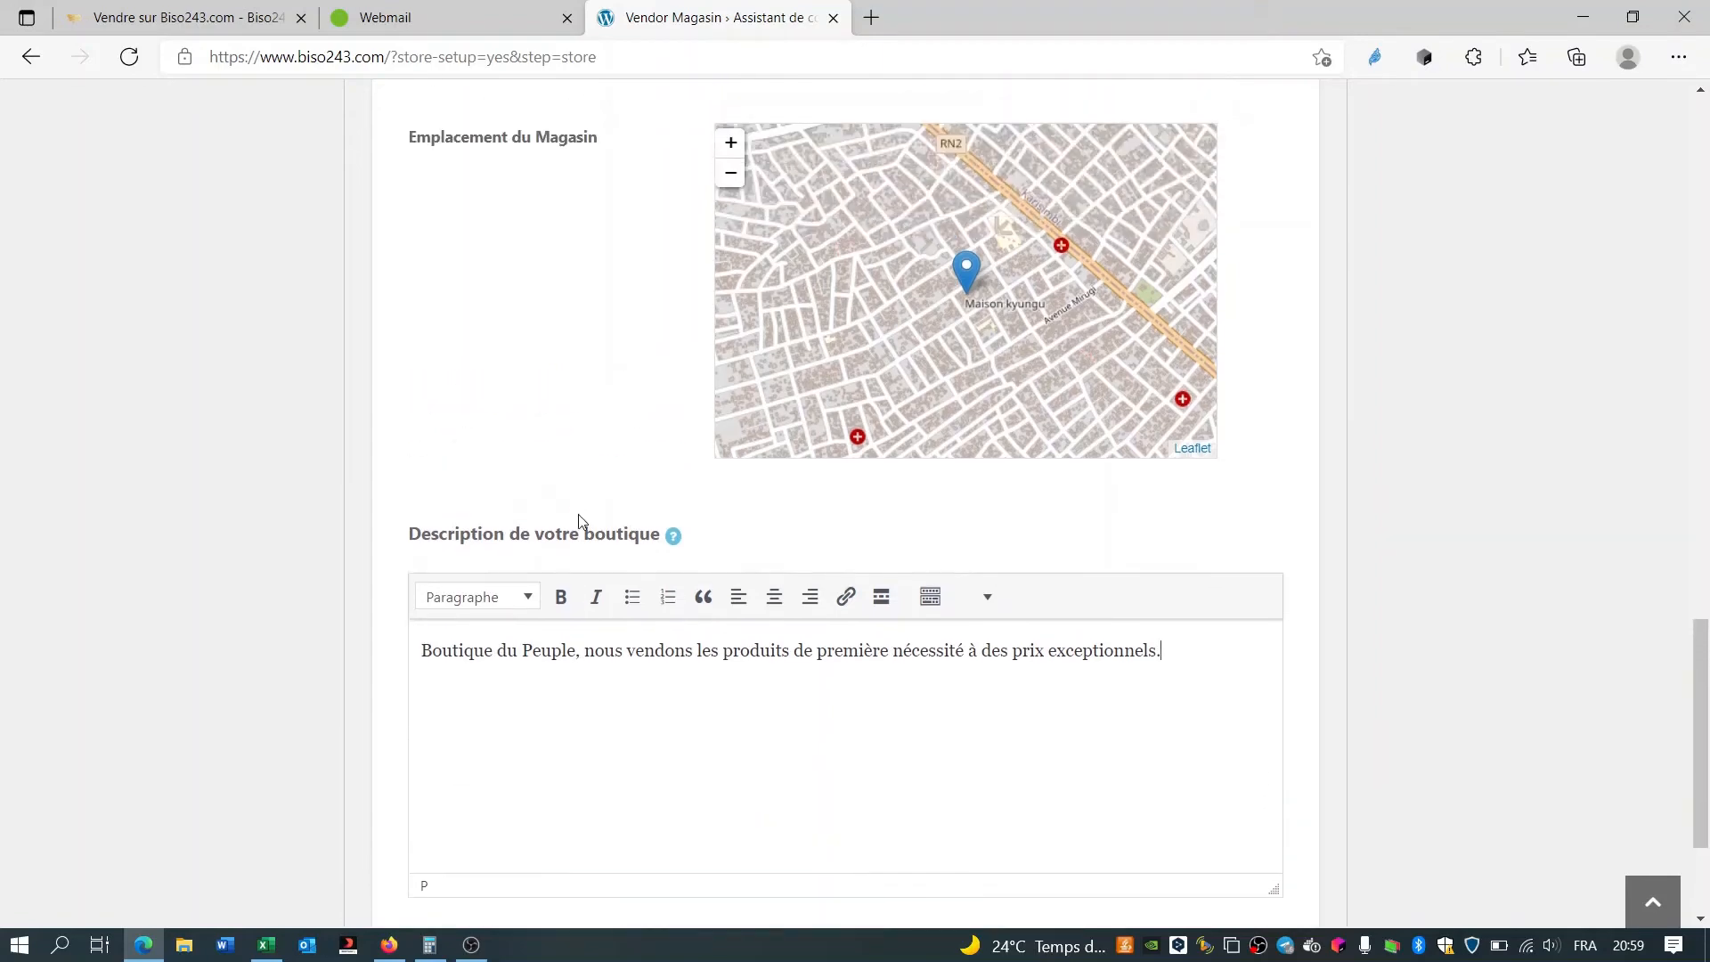
pyautogui.scroll(-8, 579, 516)
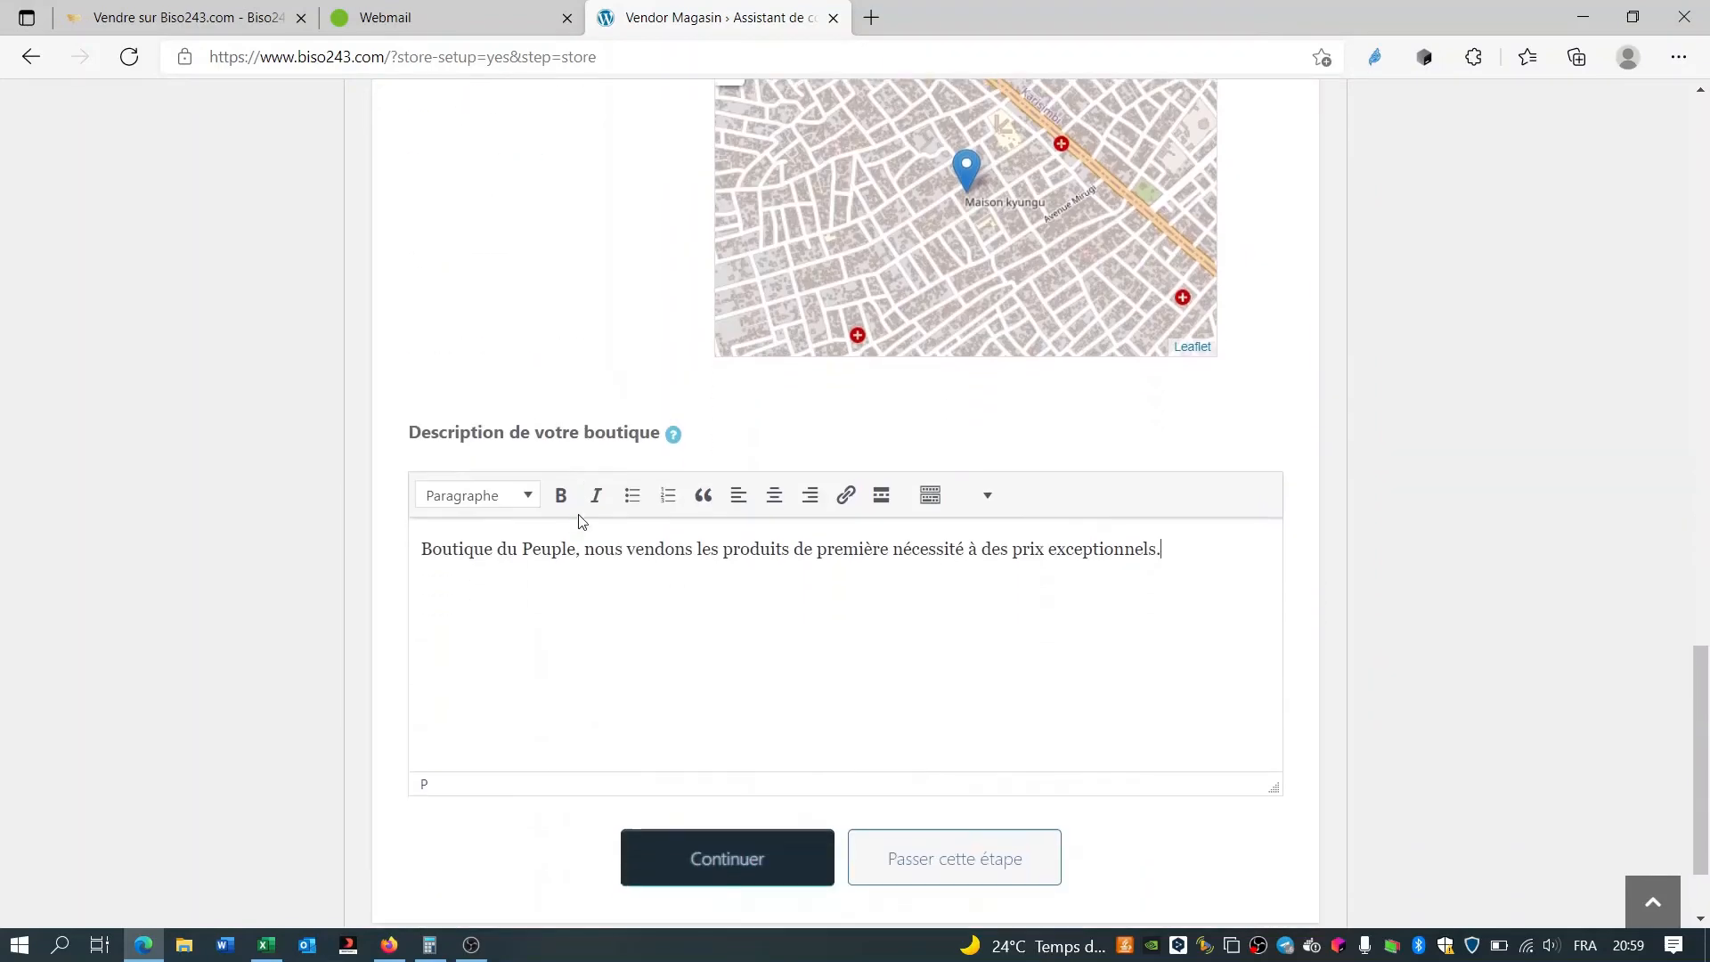
pyautogui.scroll(3, 579, 514)
pyautogui.scroll(-3, 584, 361)
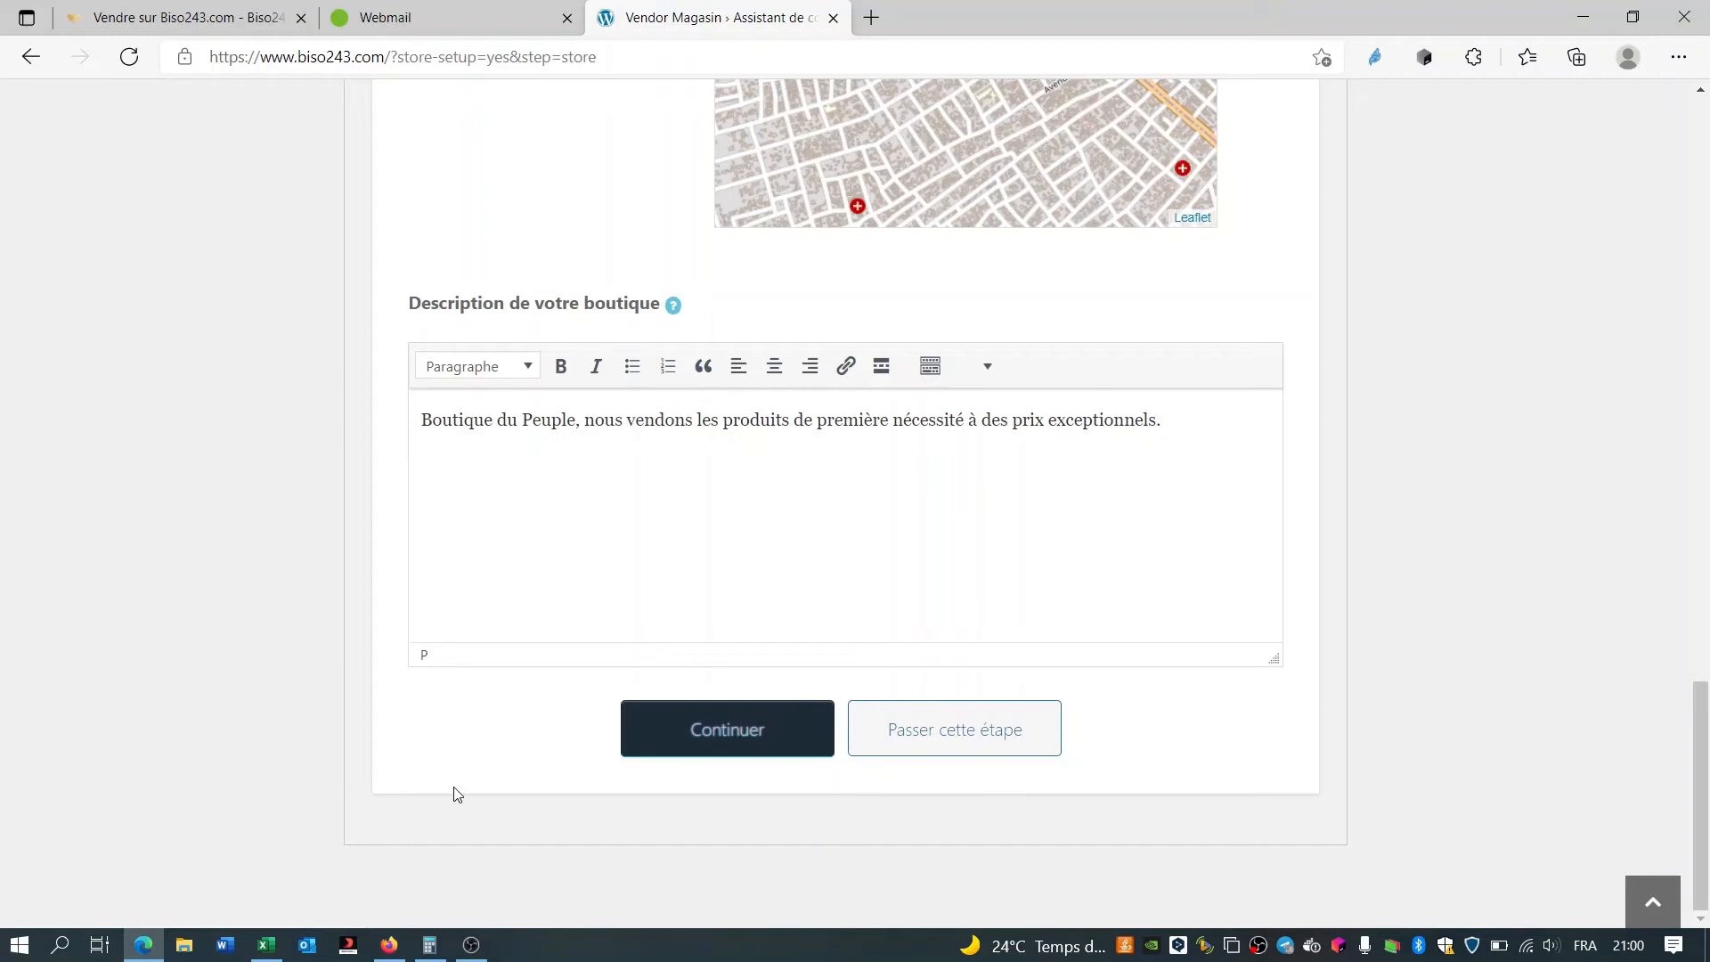
pyautogui.click(687, 730)
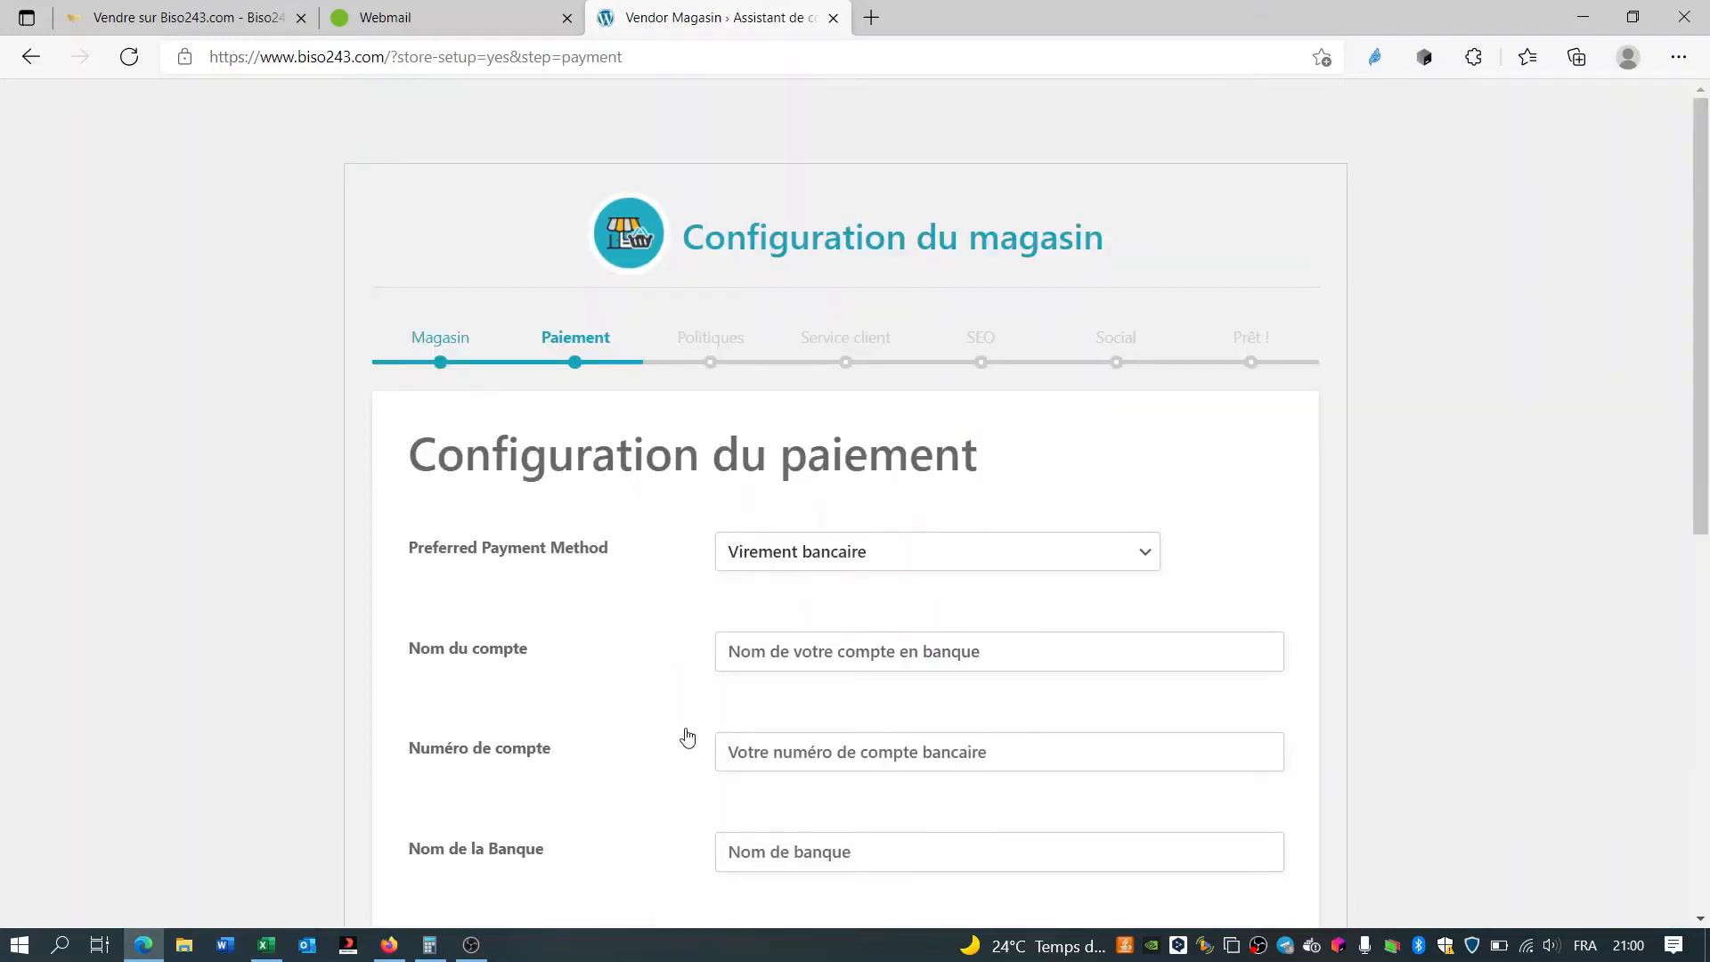
# - Look through the bank transfer fields and skip the payment configuration without filling them in
pyautogui.scroll(-8, 686, 737)
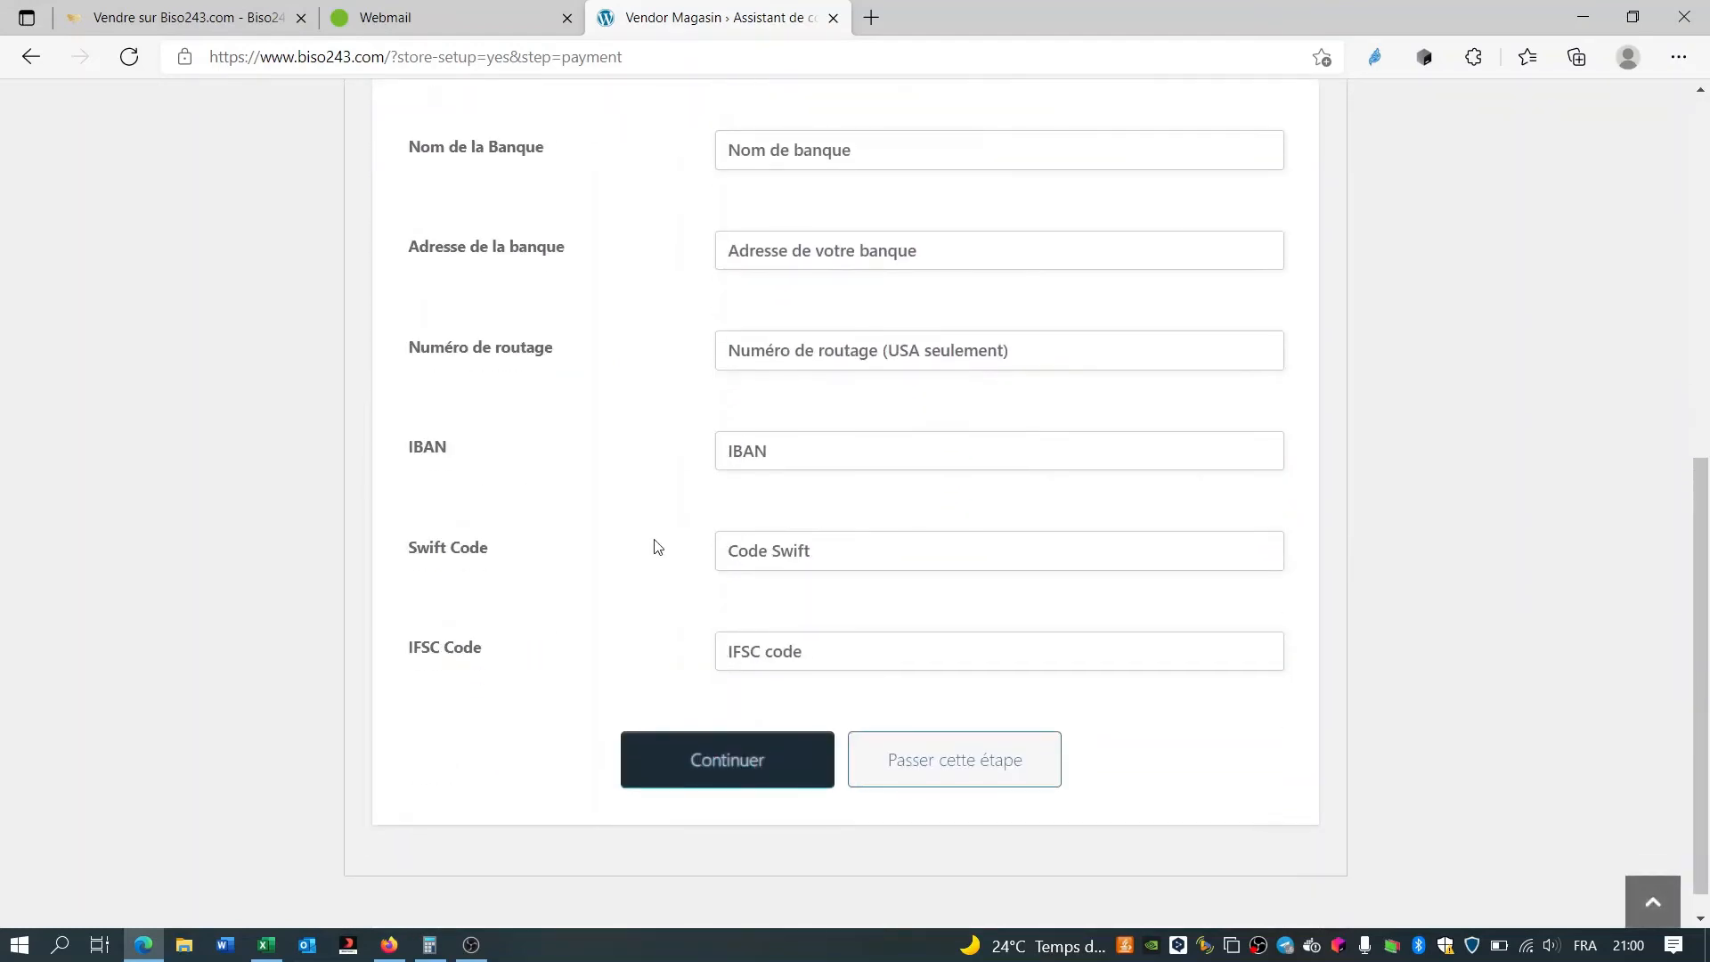
pyautogui.scroll(7, 655, 546)
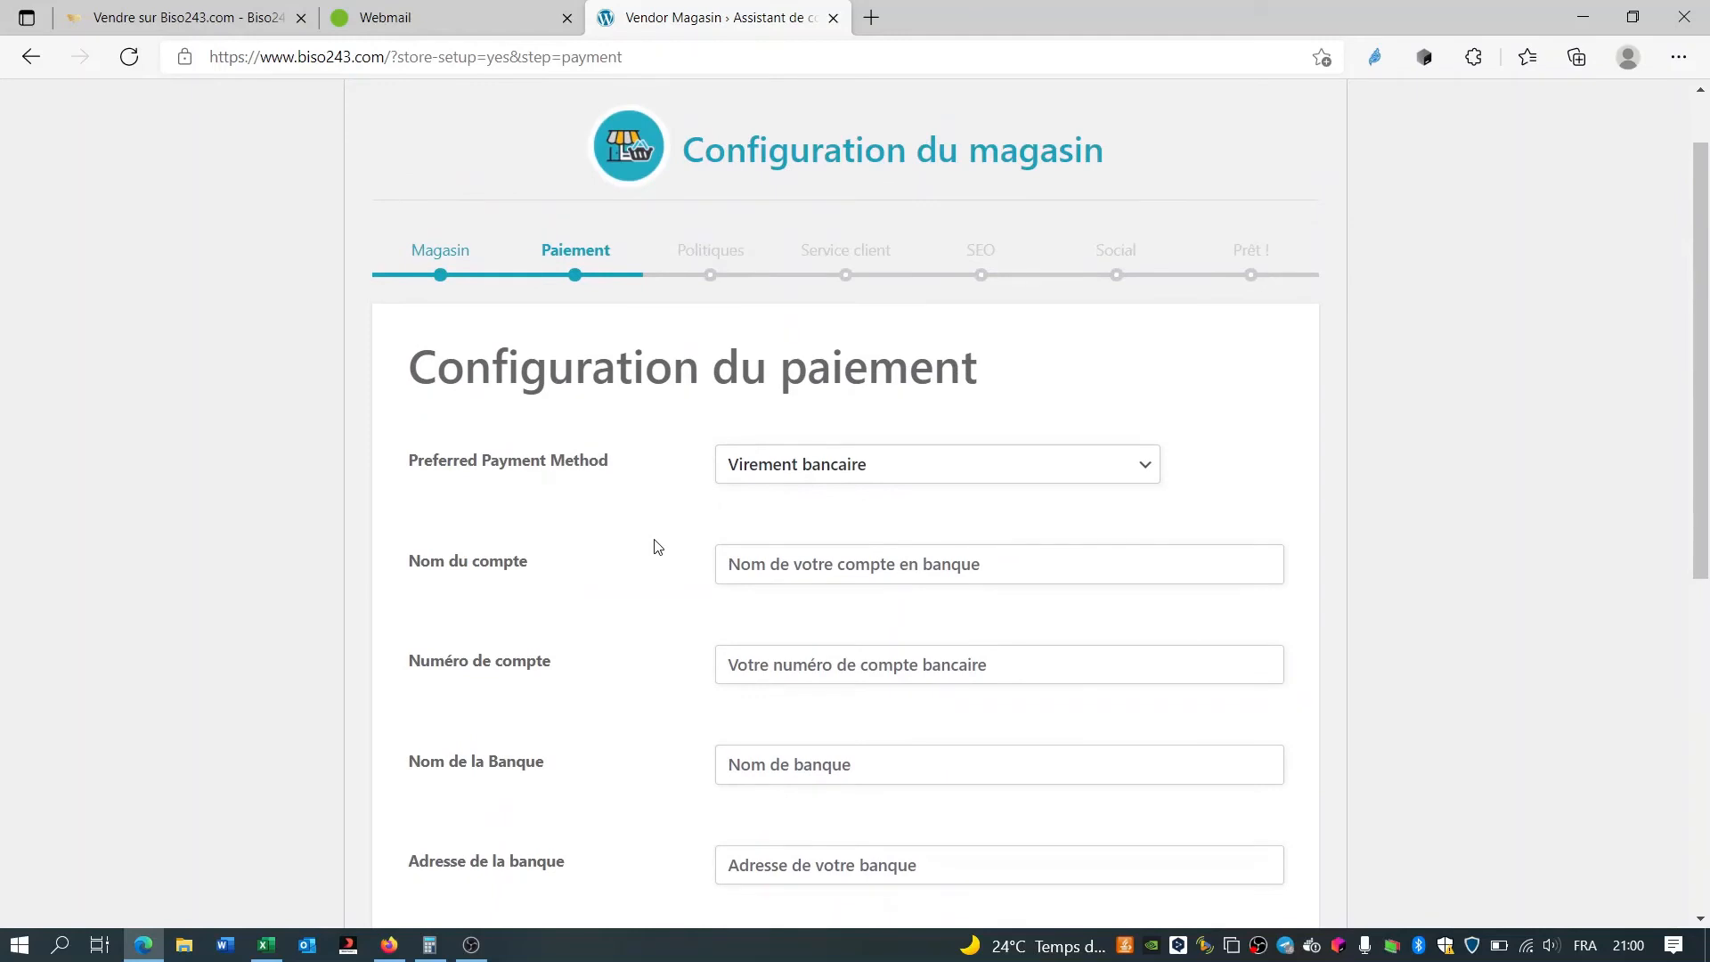
pyautogui.scroll(-7, 1341, 546)
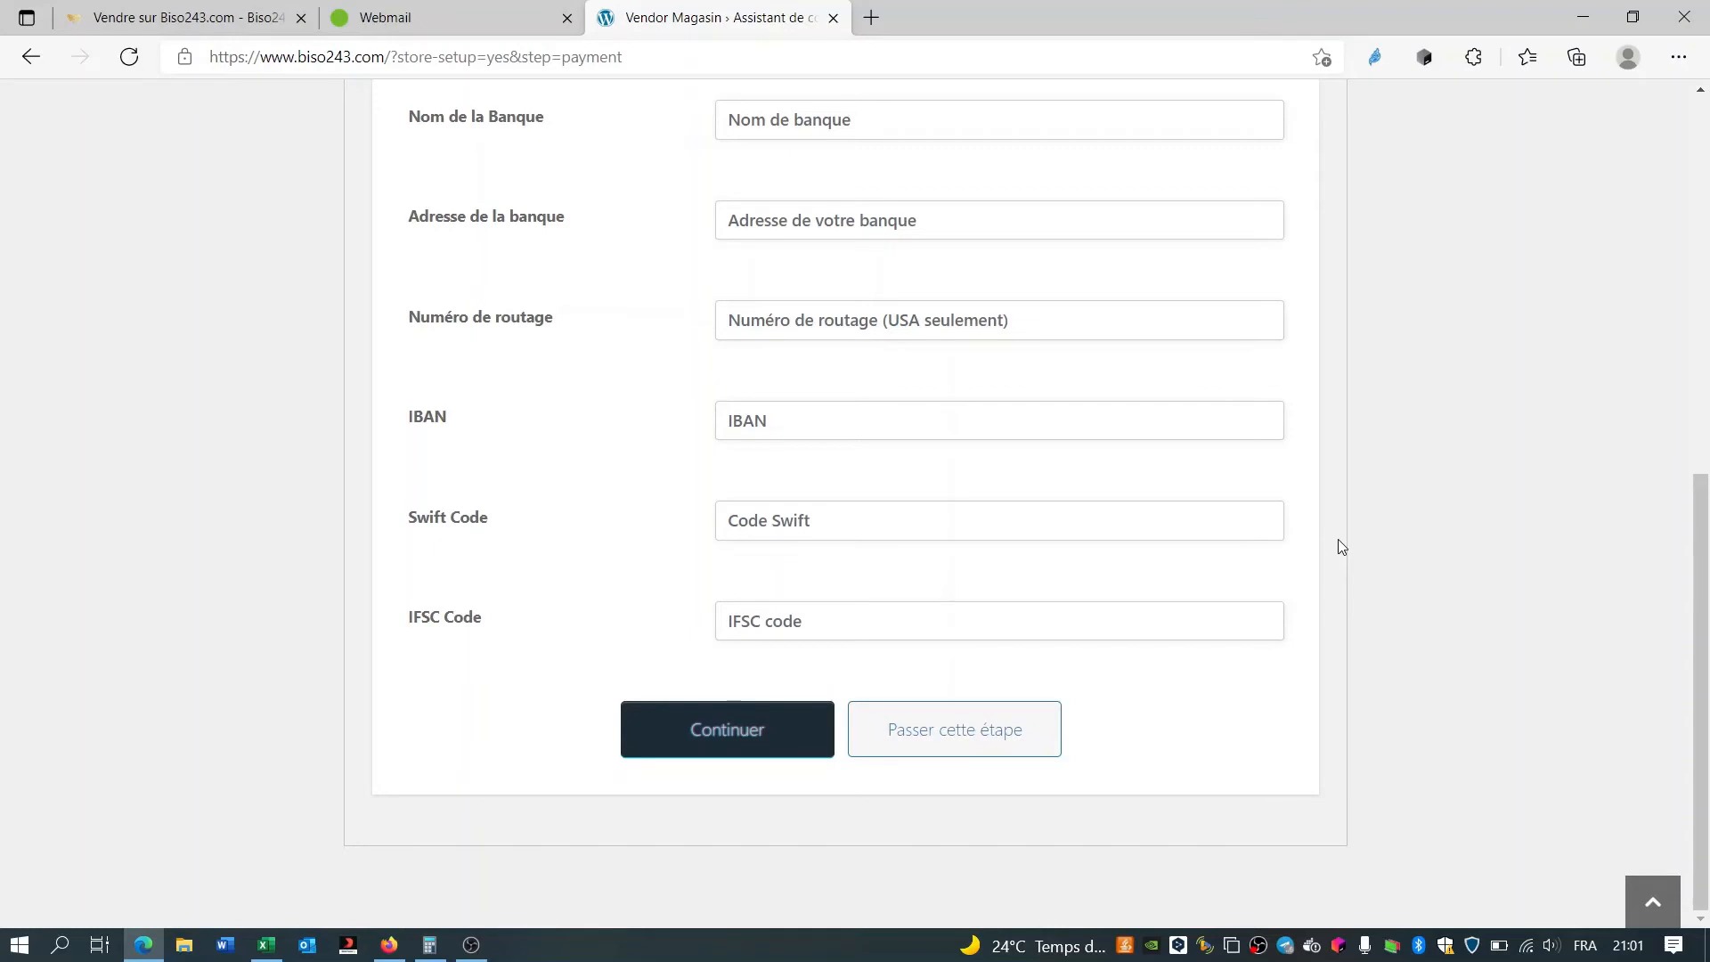
pyautogui.click(997, 730)
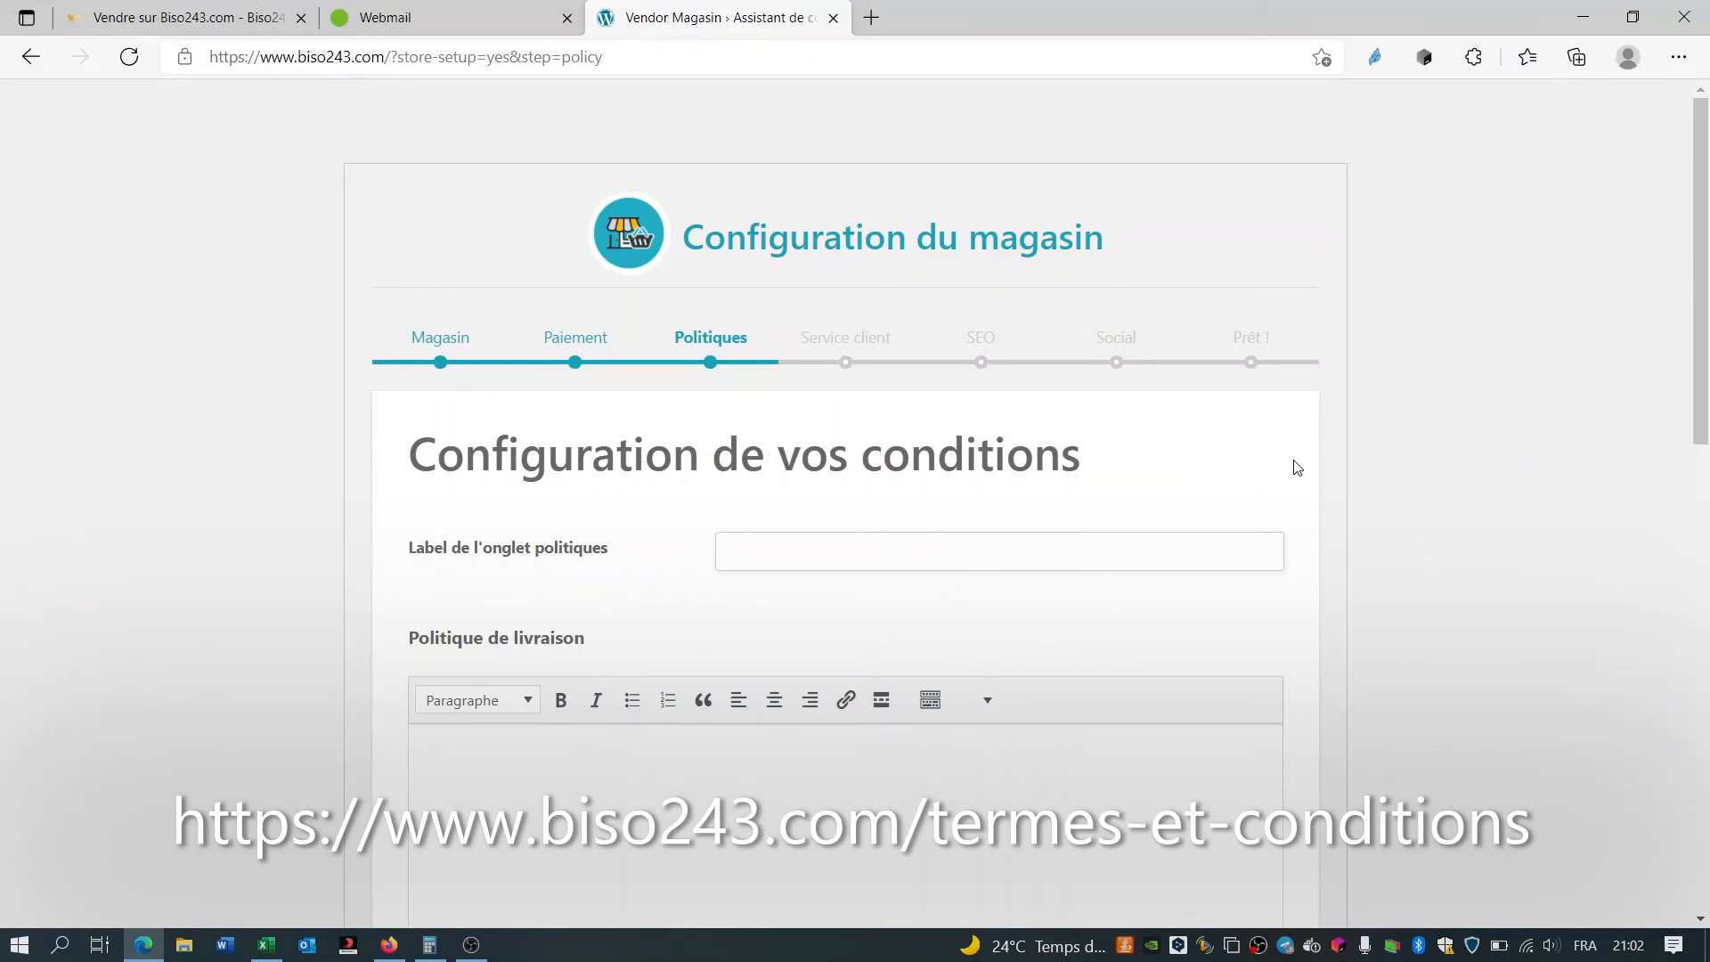
# - Look over the delivery, refund and return policy fields and skip the policies configuration
pyautogui.scroll(-6, 1303, 506)
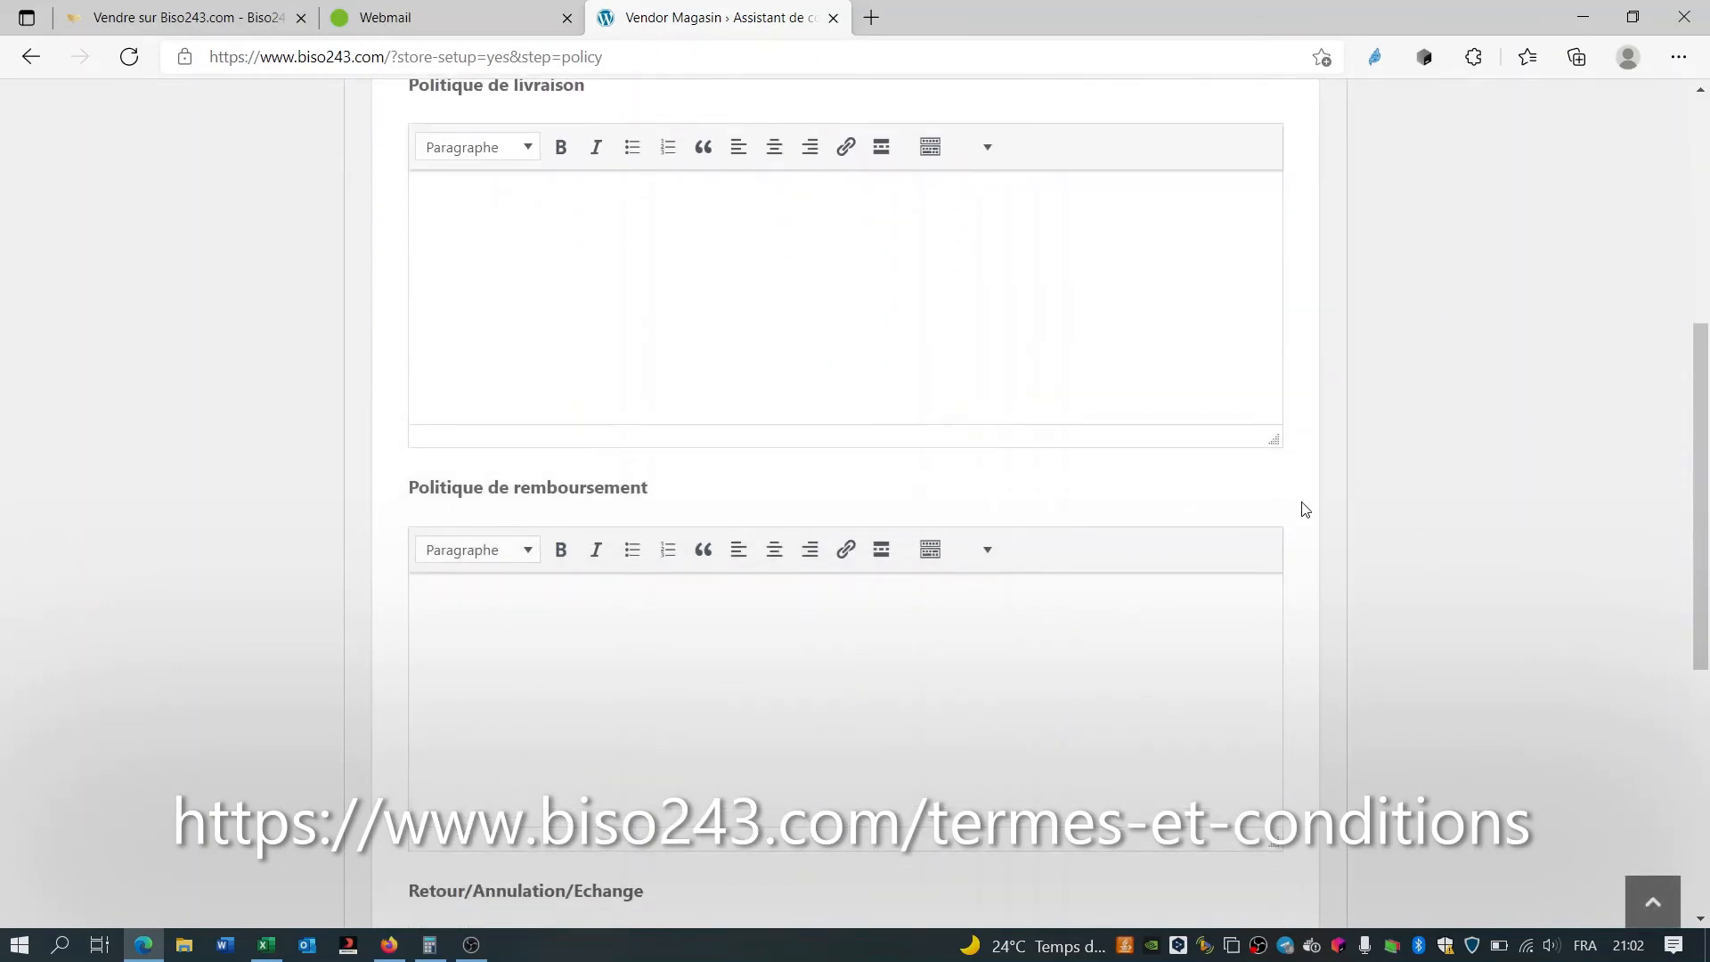
pyautogui.scroll(-2, 1304, 509)
pyautogui.scroll(6, 1304, 508)
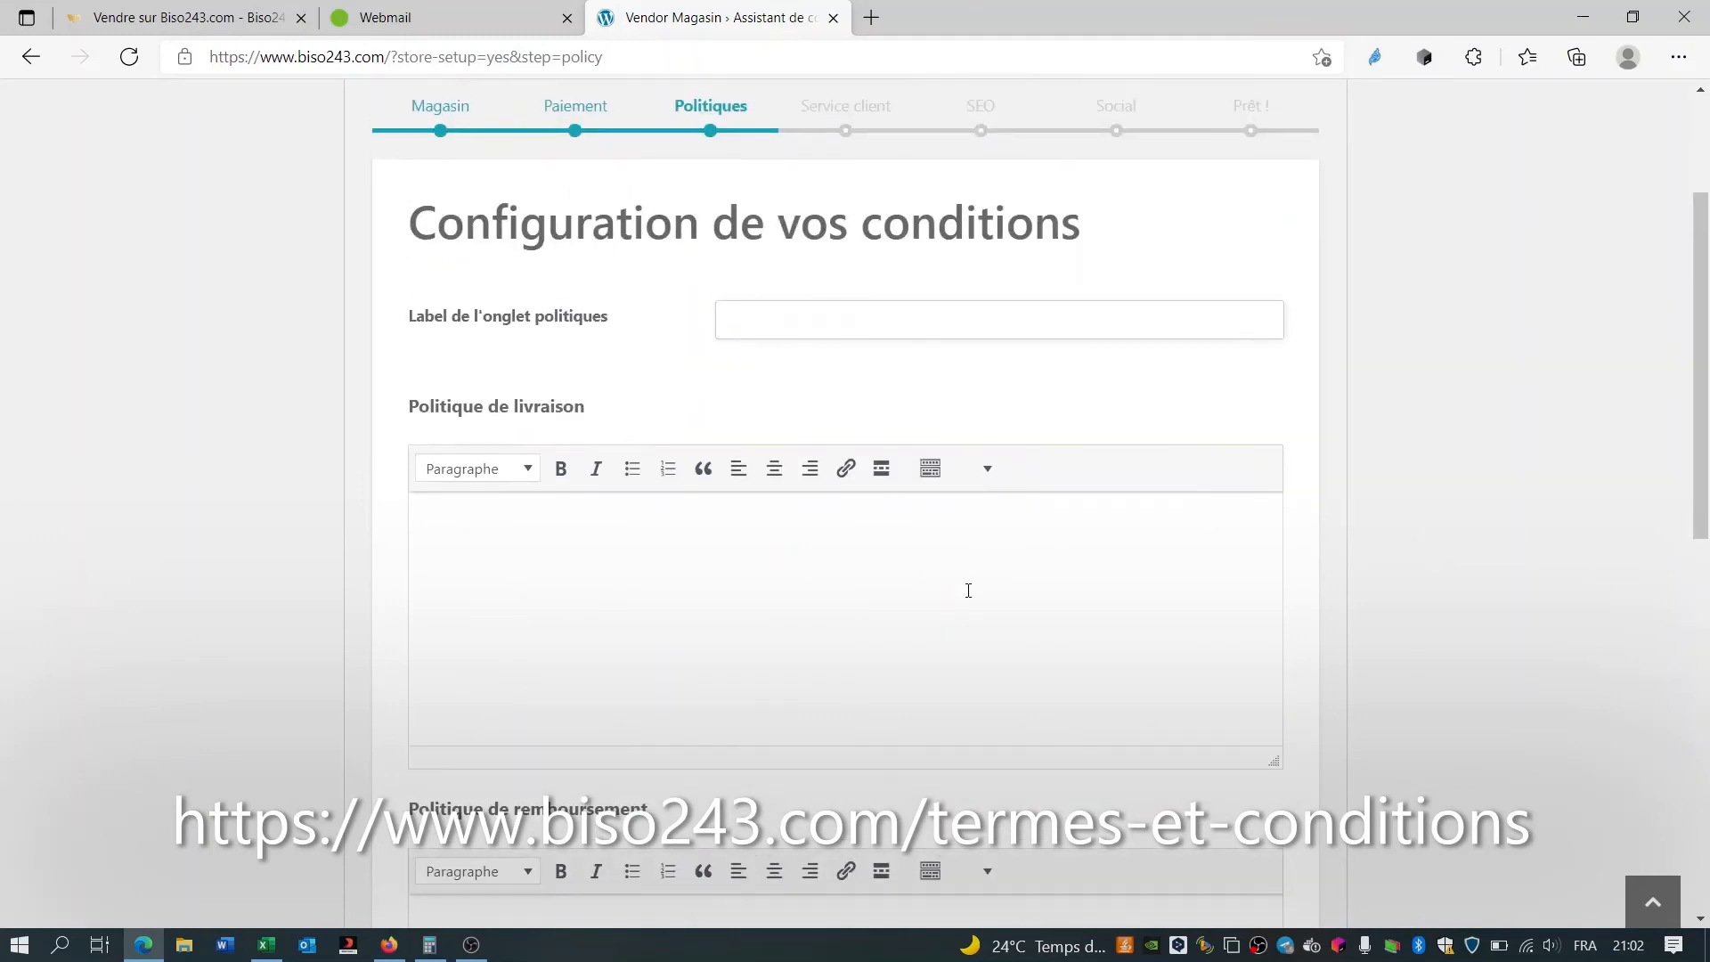
pyautogui.scroll(-4, 968, 590)
pyautogui.scroll(-3, 855, 654)
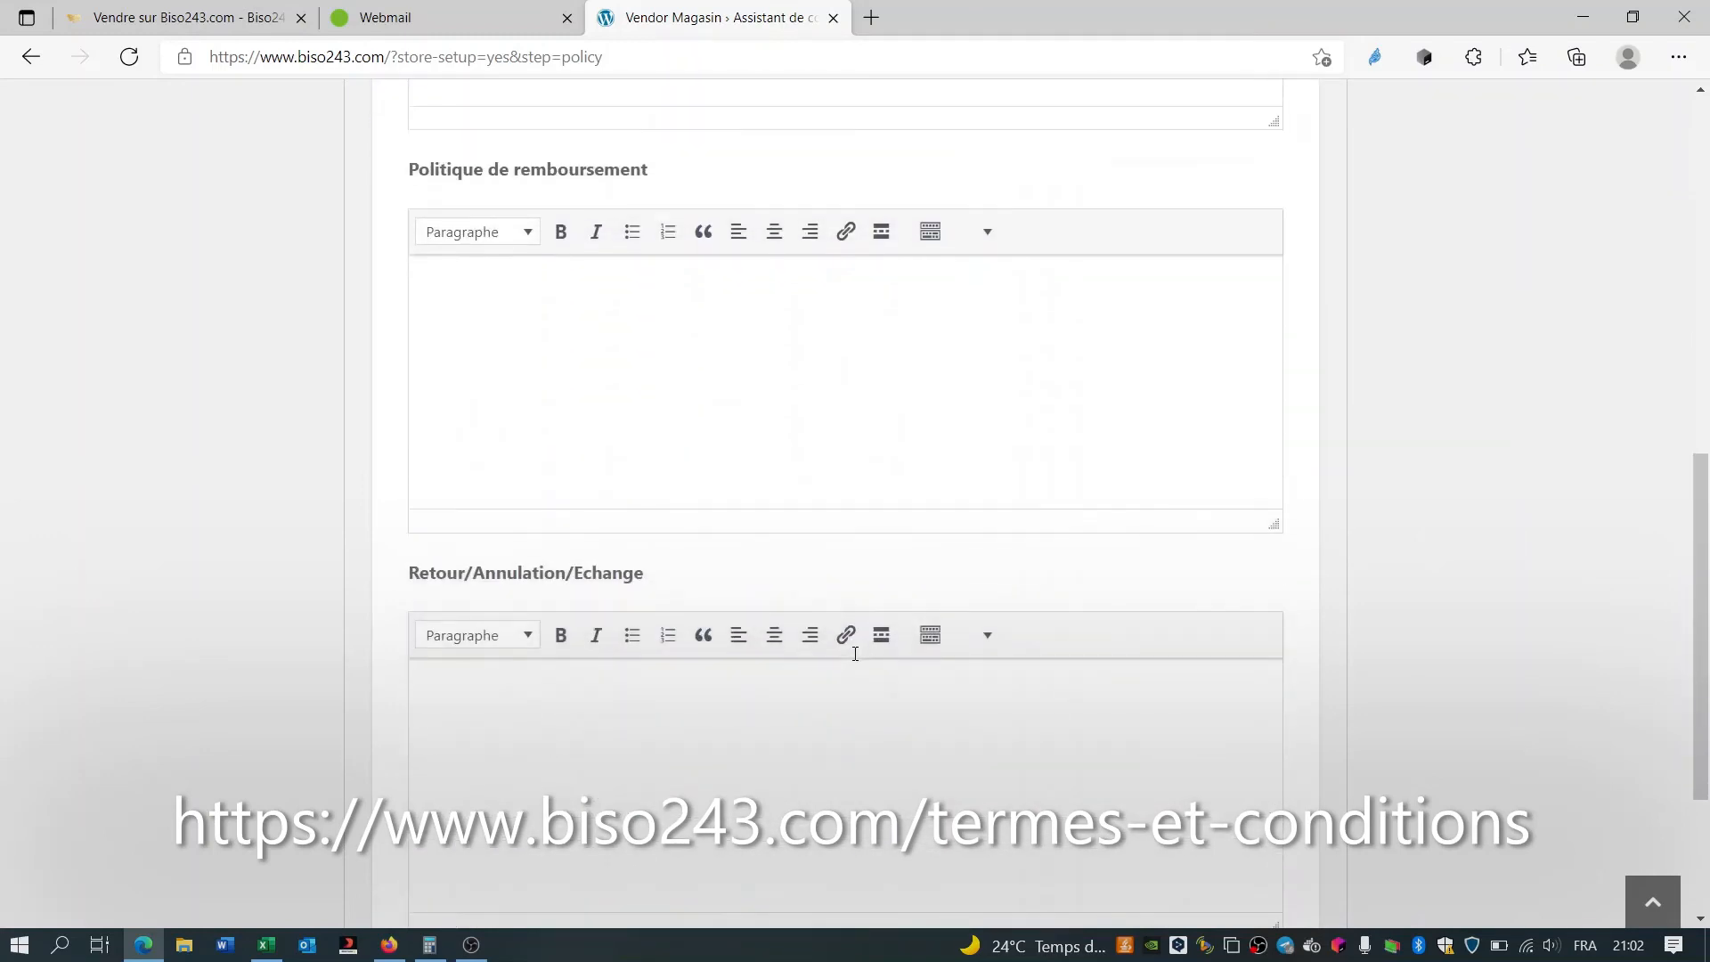
pyautogui.scroll(-3, 1332, 526)
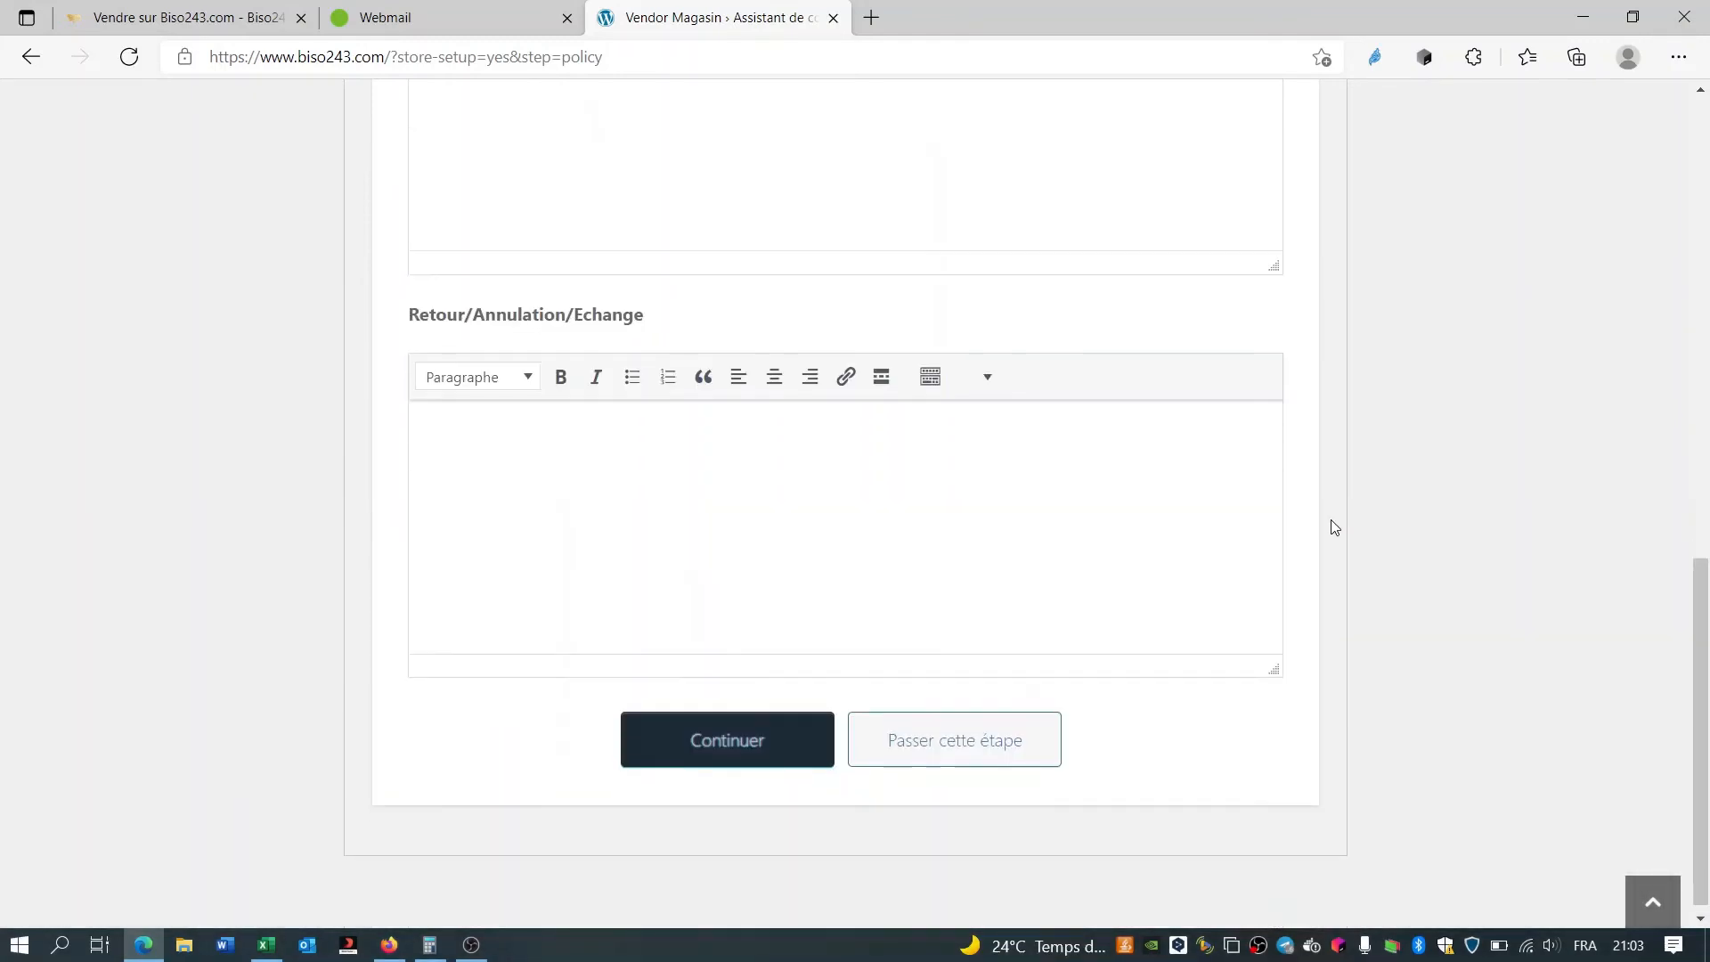
pyautogui.click(979, 756)
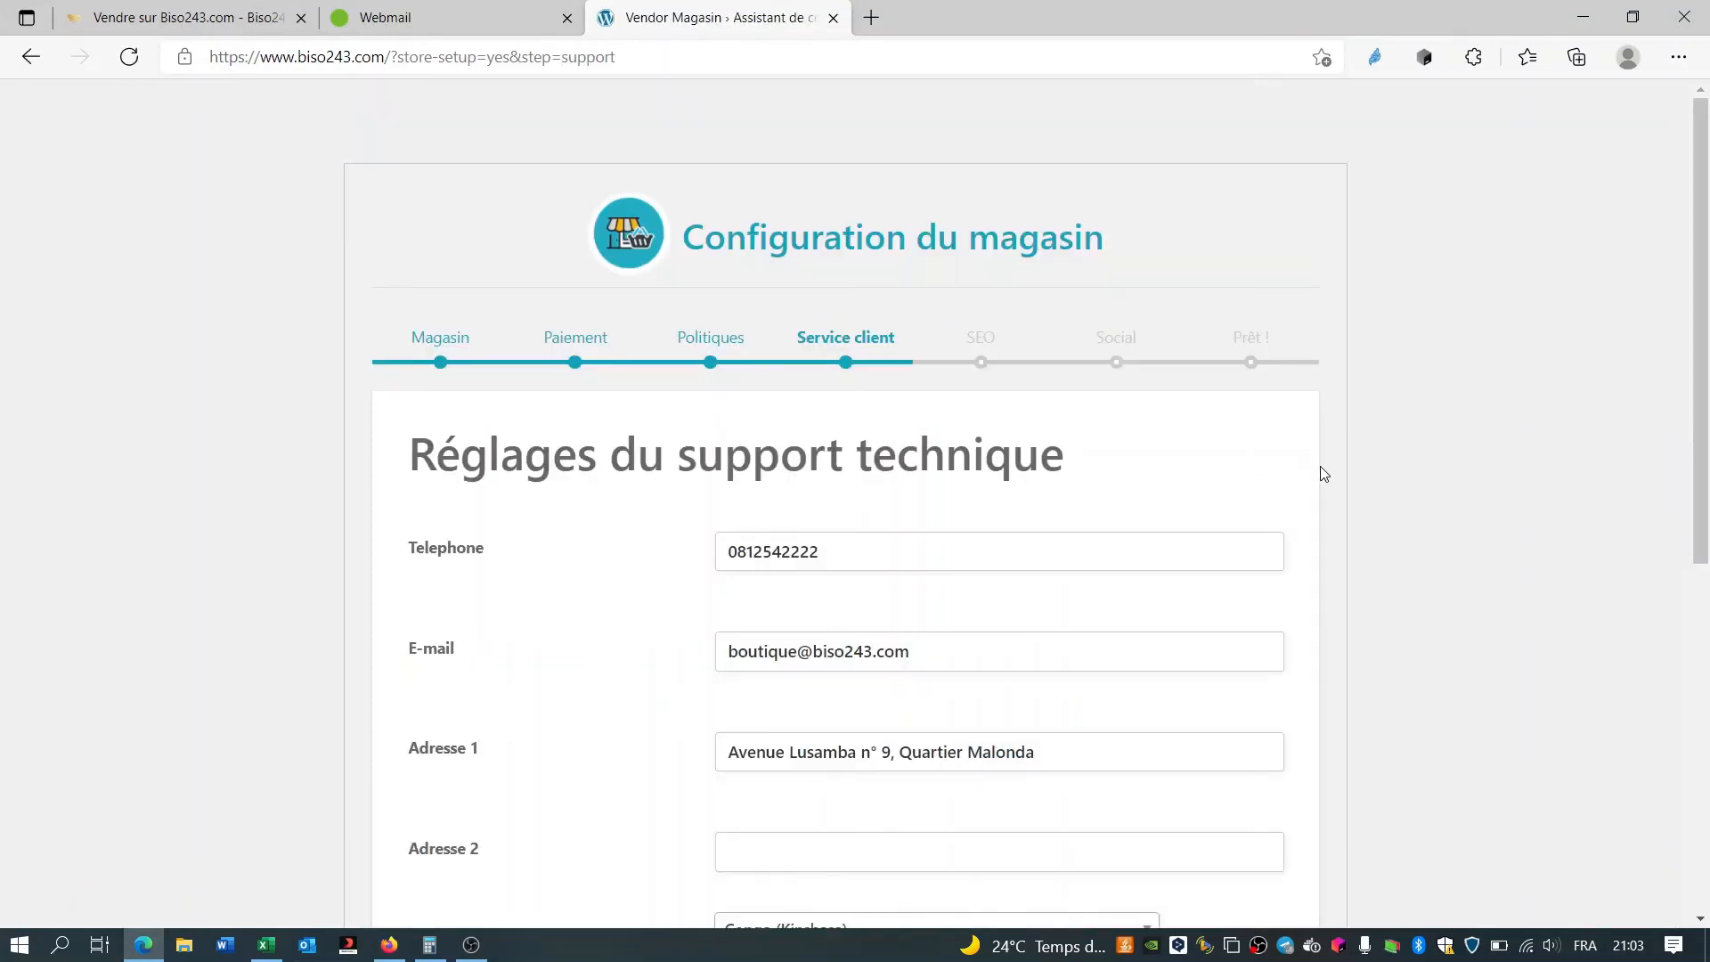
# - Check the customer service contact and address fields and skip the support configuration
pyautogui.scroll(-3, 1320, 472)
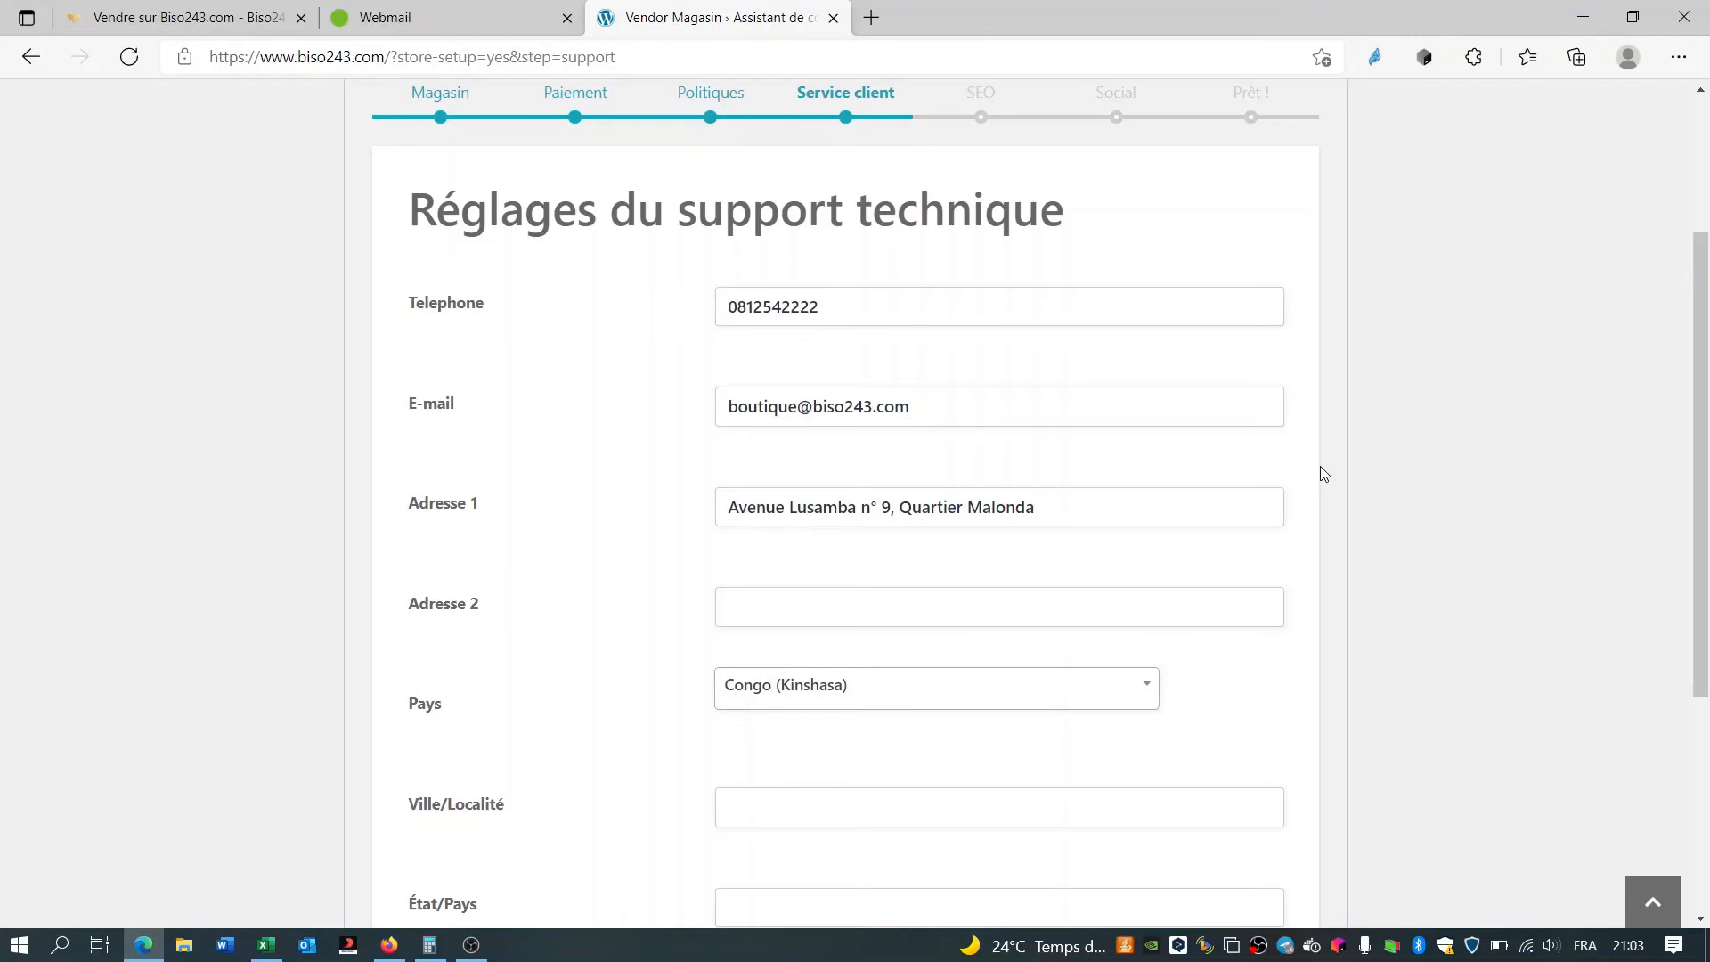
pyautogui.scroll(-4, 1321, 470)
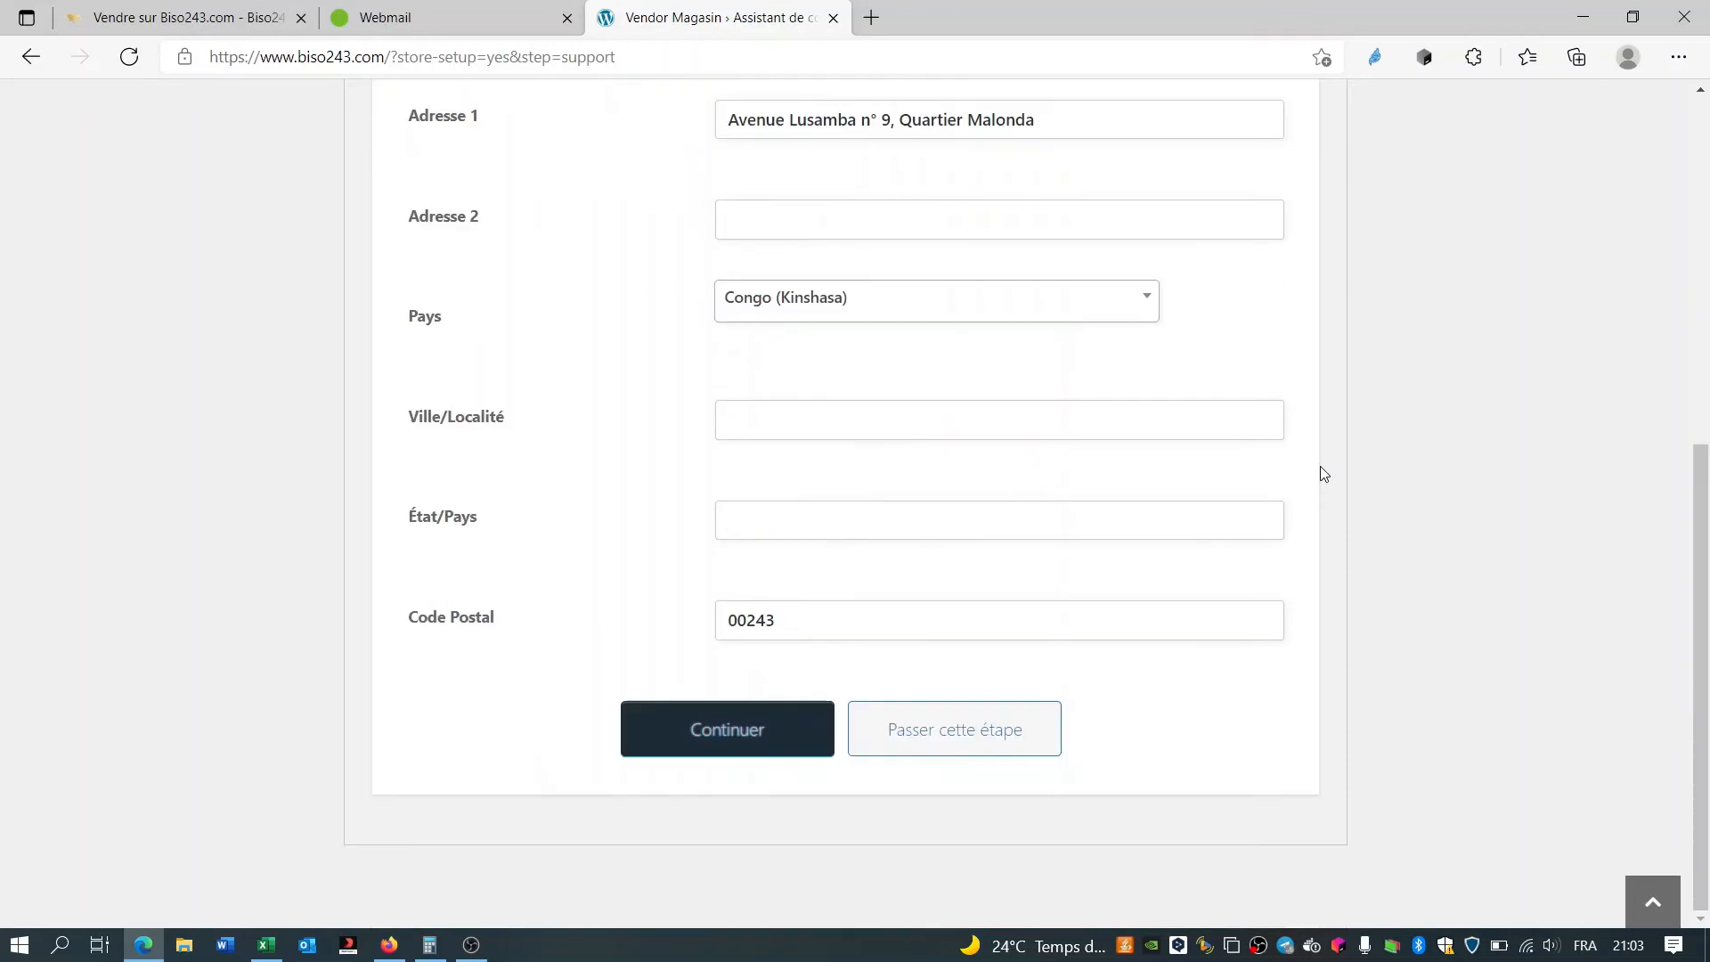
pyautogui.click(959, 712)
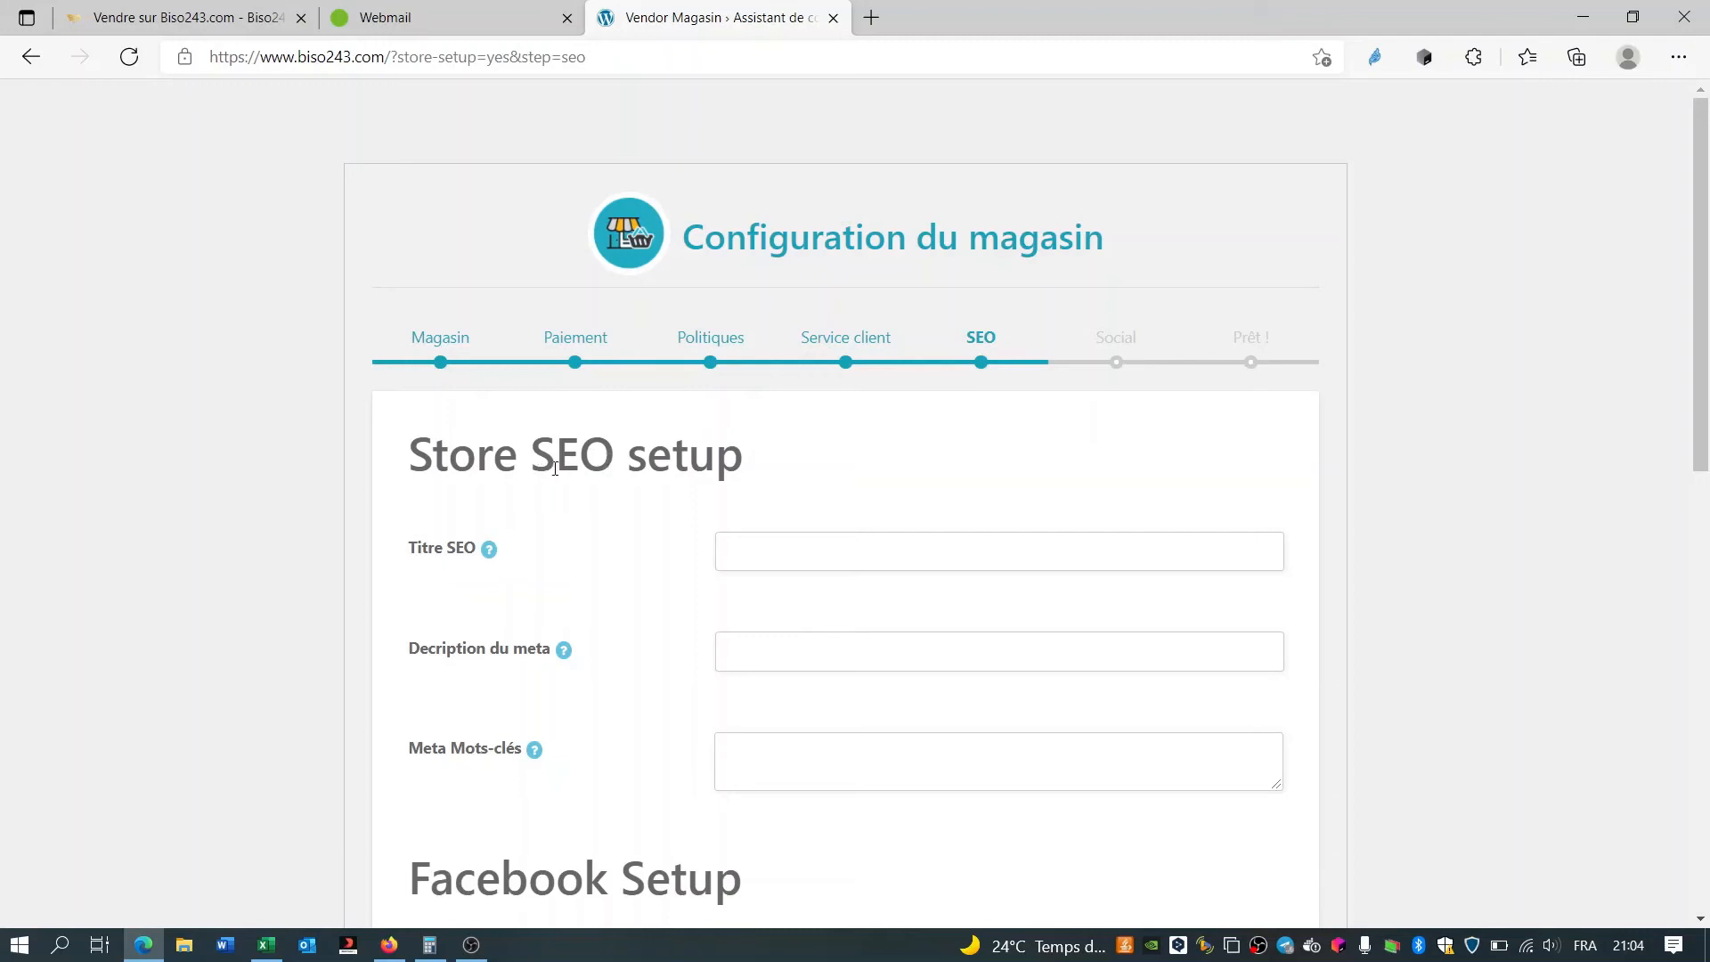
# - Set the SEO title to "Boutique du Peuple" and the meta description to "Achetez les produits de première nécessité à un prix battant toute concurrence."
pyautogui.click(806, 634)
pyautogui.write('Achetez')
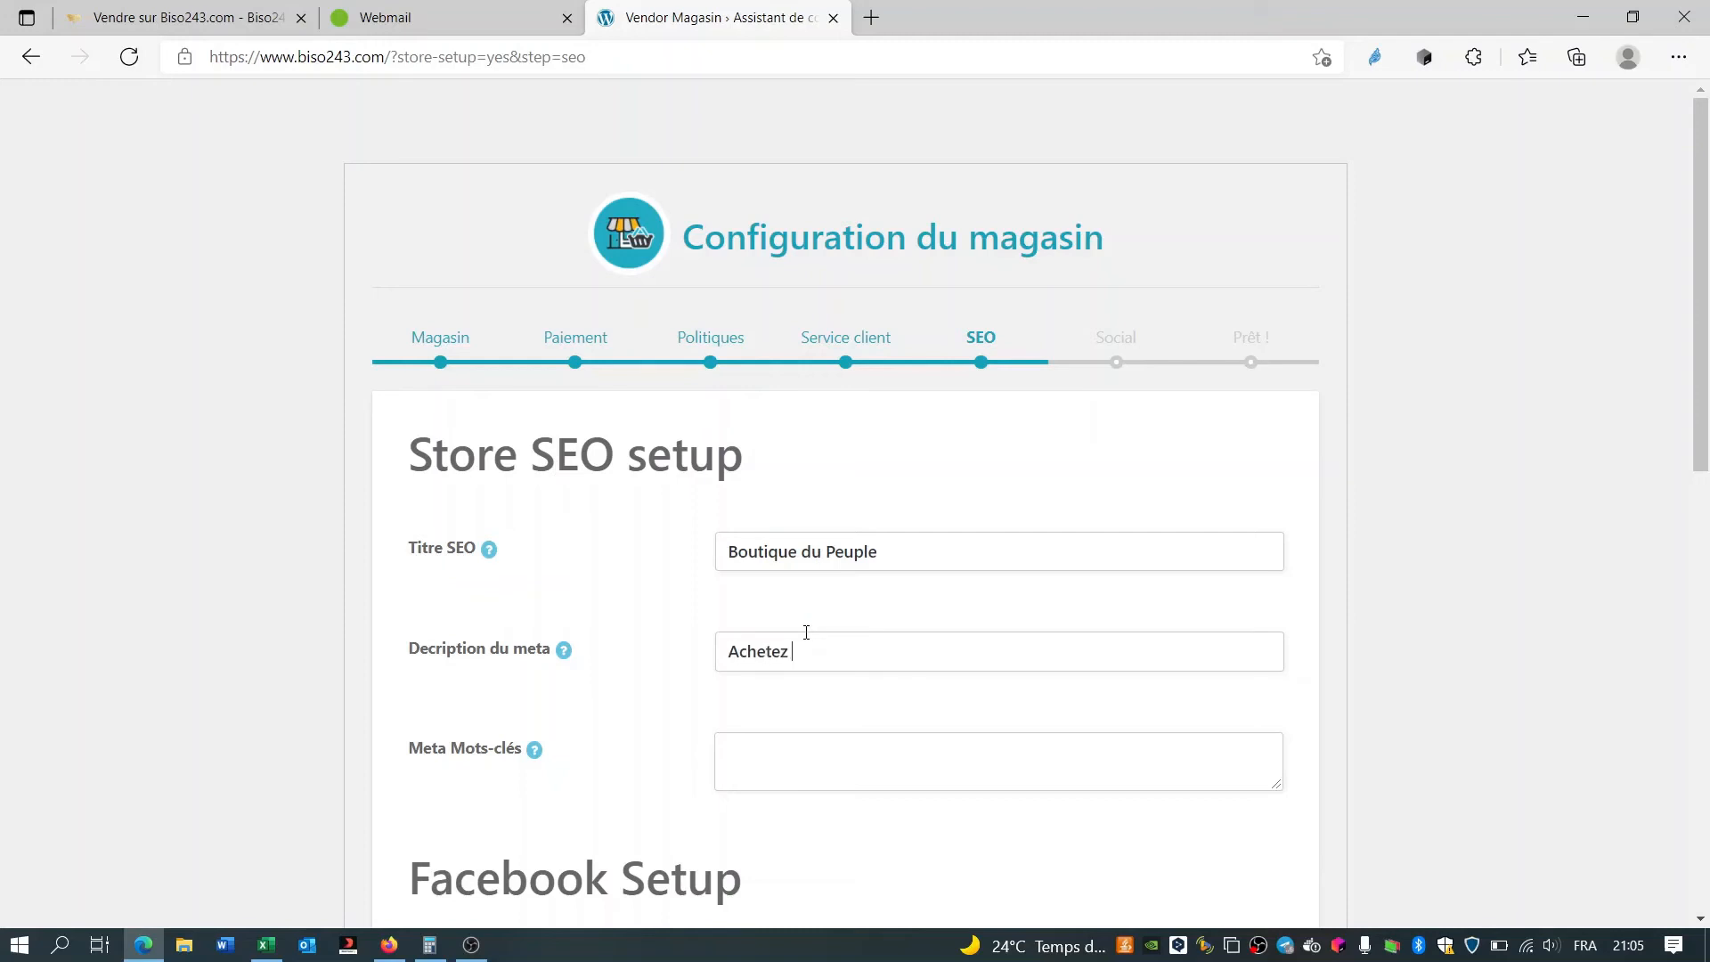
pyautogui.write(' les produits de première nécessité ')
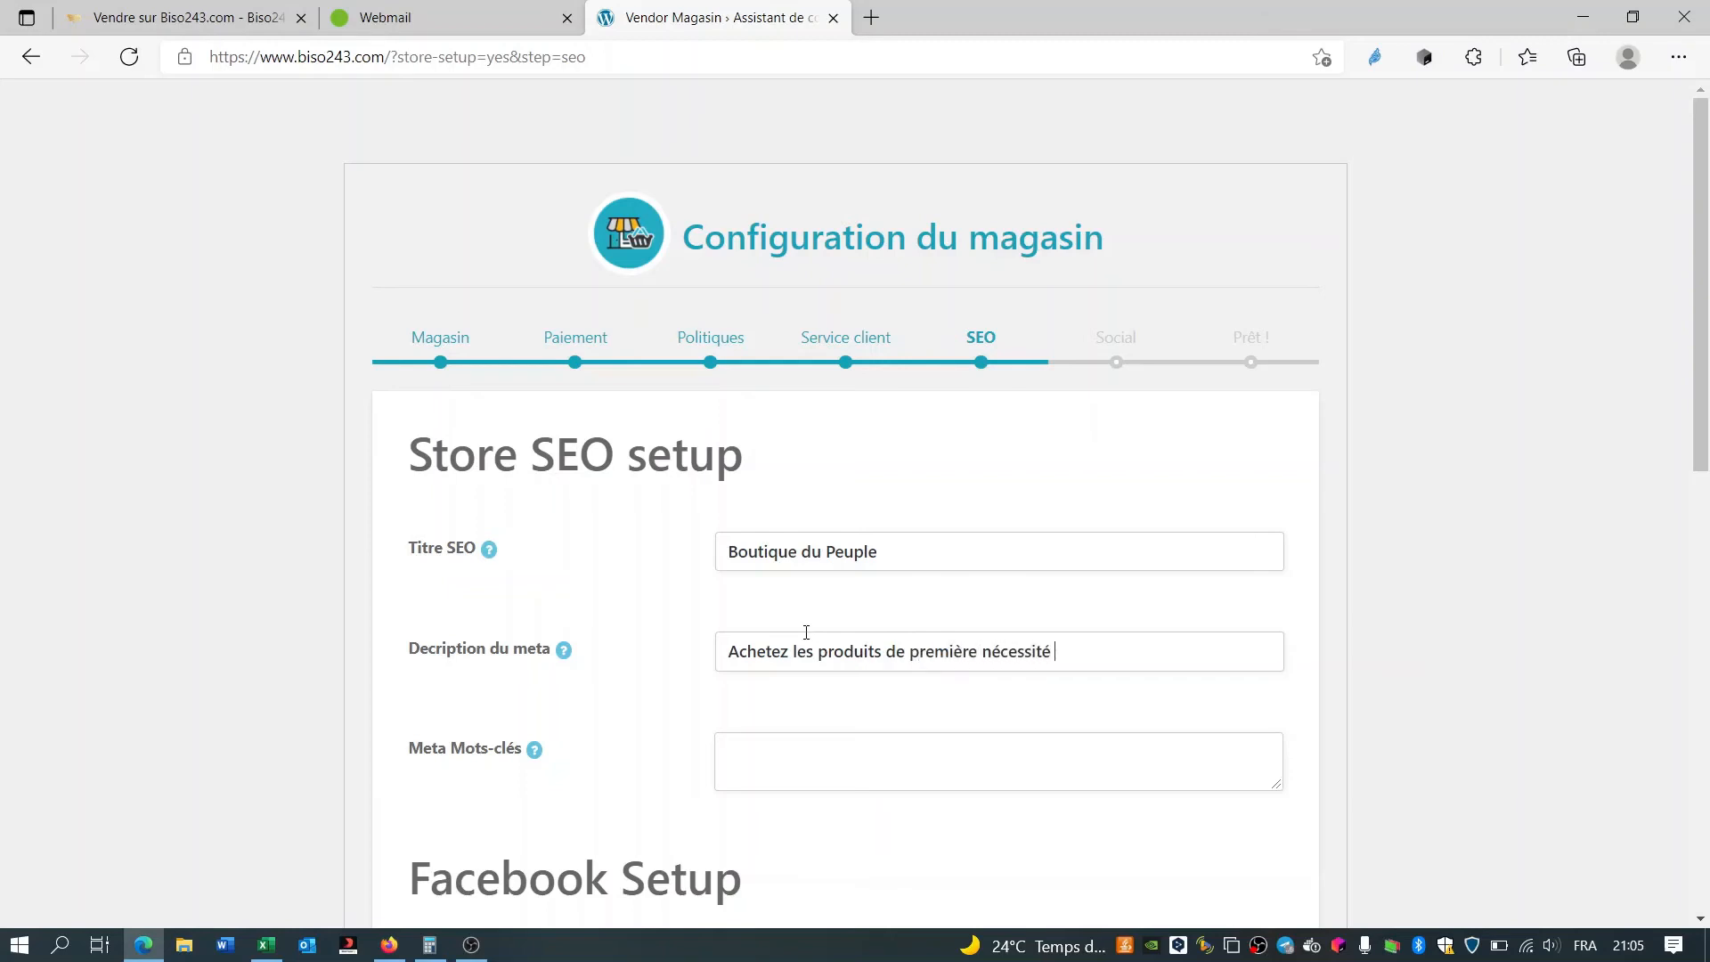
pyautogui.write('à un prix battant toute concurren')
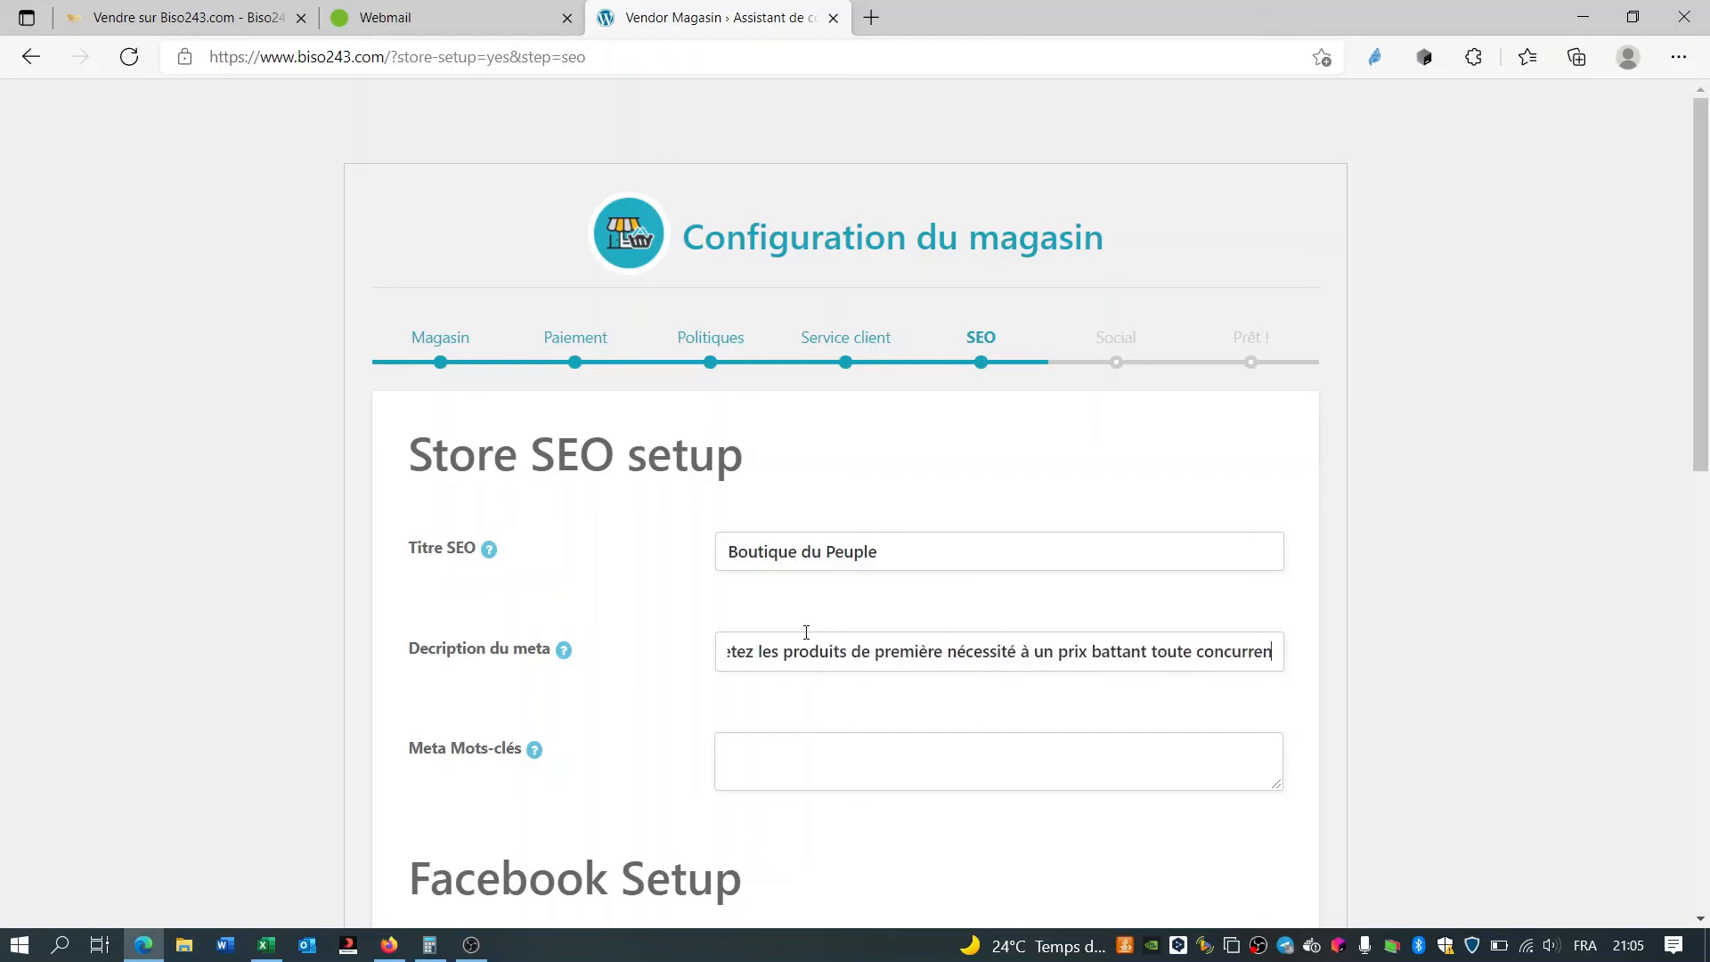
pyautogui.write('ce.')
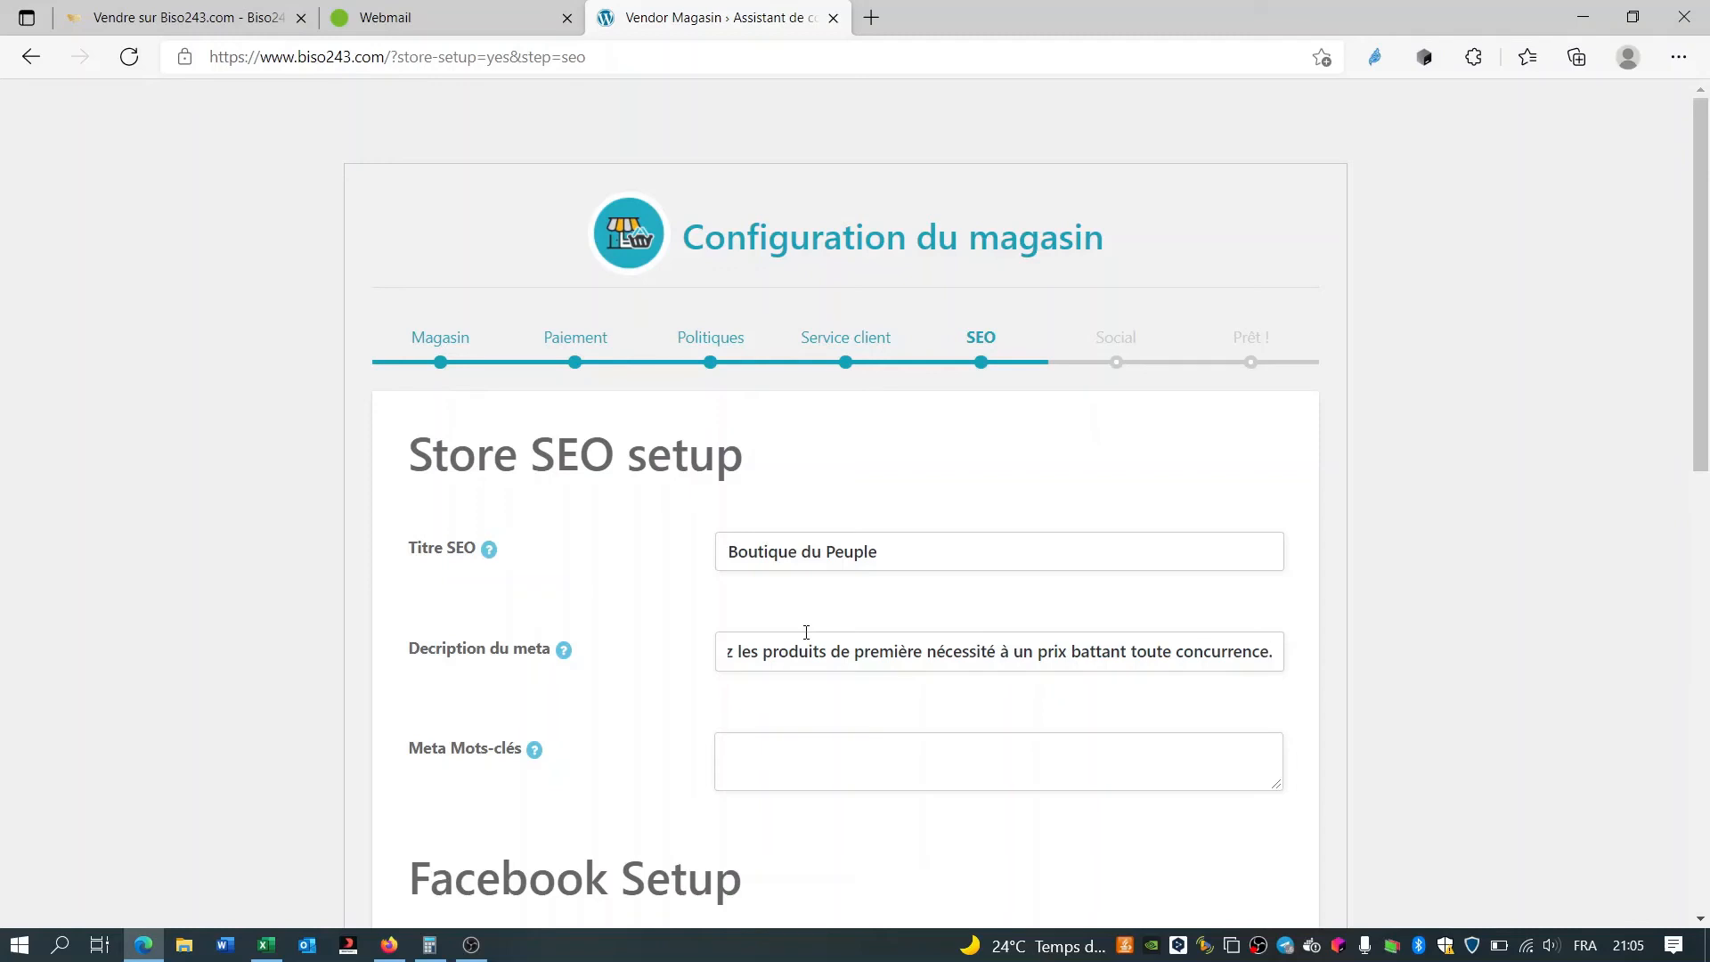
# - Set the meta keywords to "boutique, boutique du peuple" and submit the SEO setup without Facebook or Twitter details
pyautogui.click(760, 770)
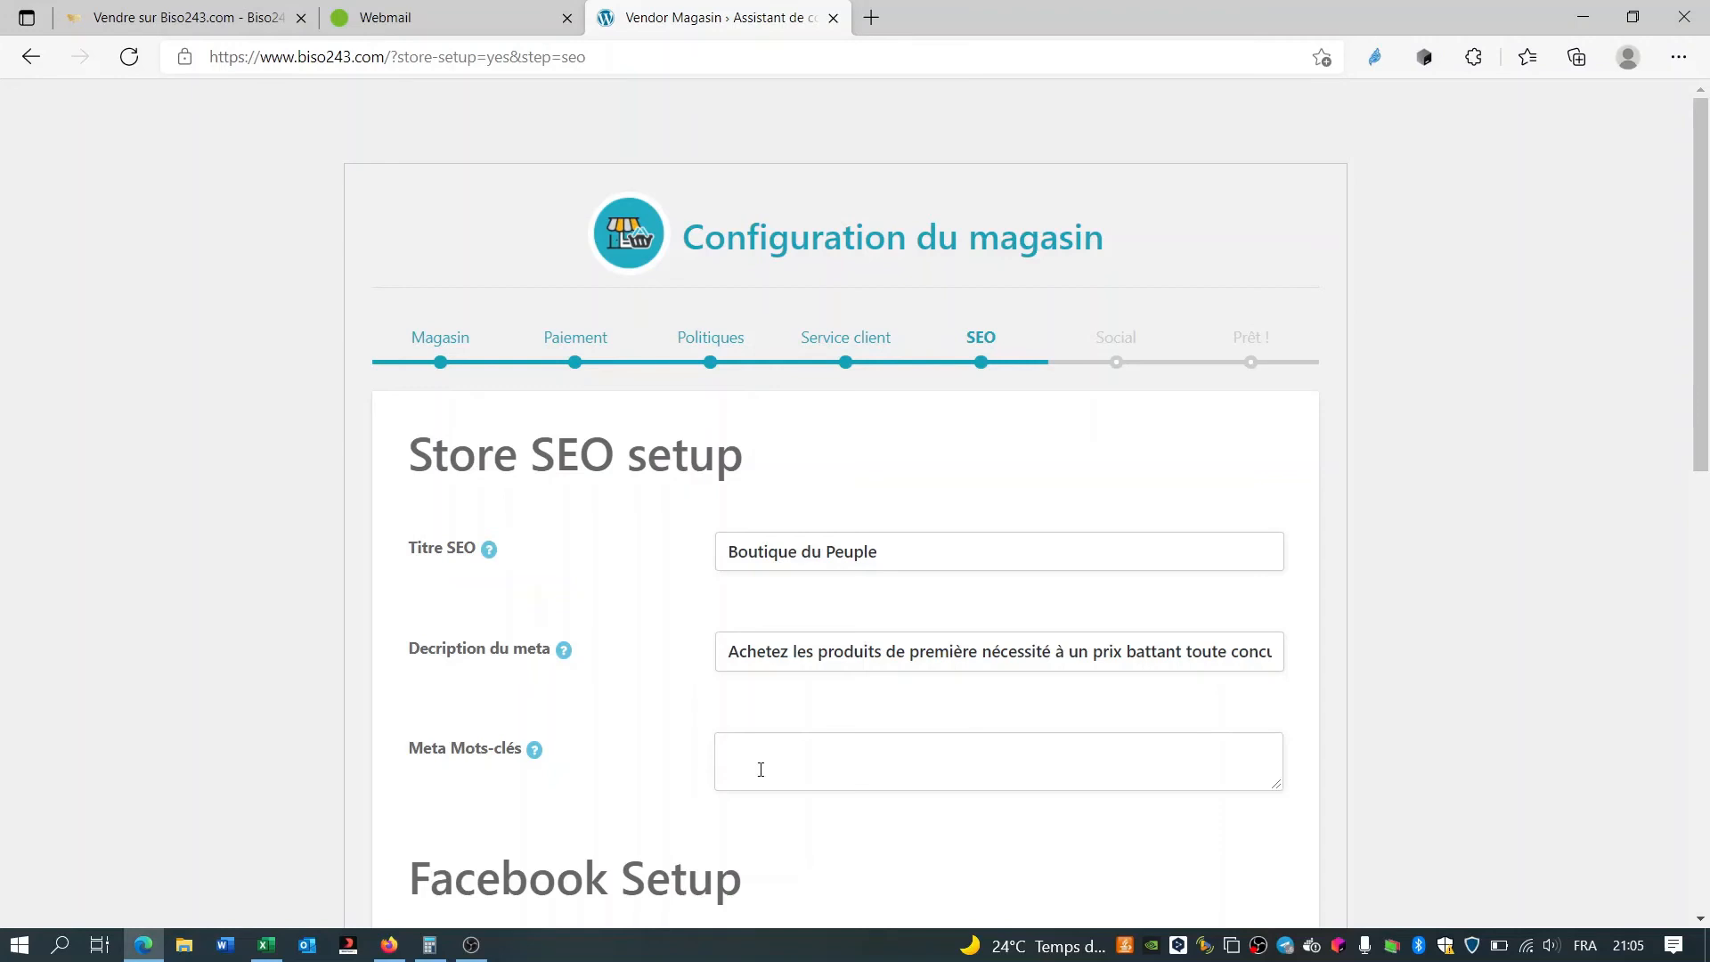
pyautogui.write('boutique, boutique du peuple')
pyautogui.scroll(-10, 408, 718)
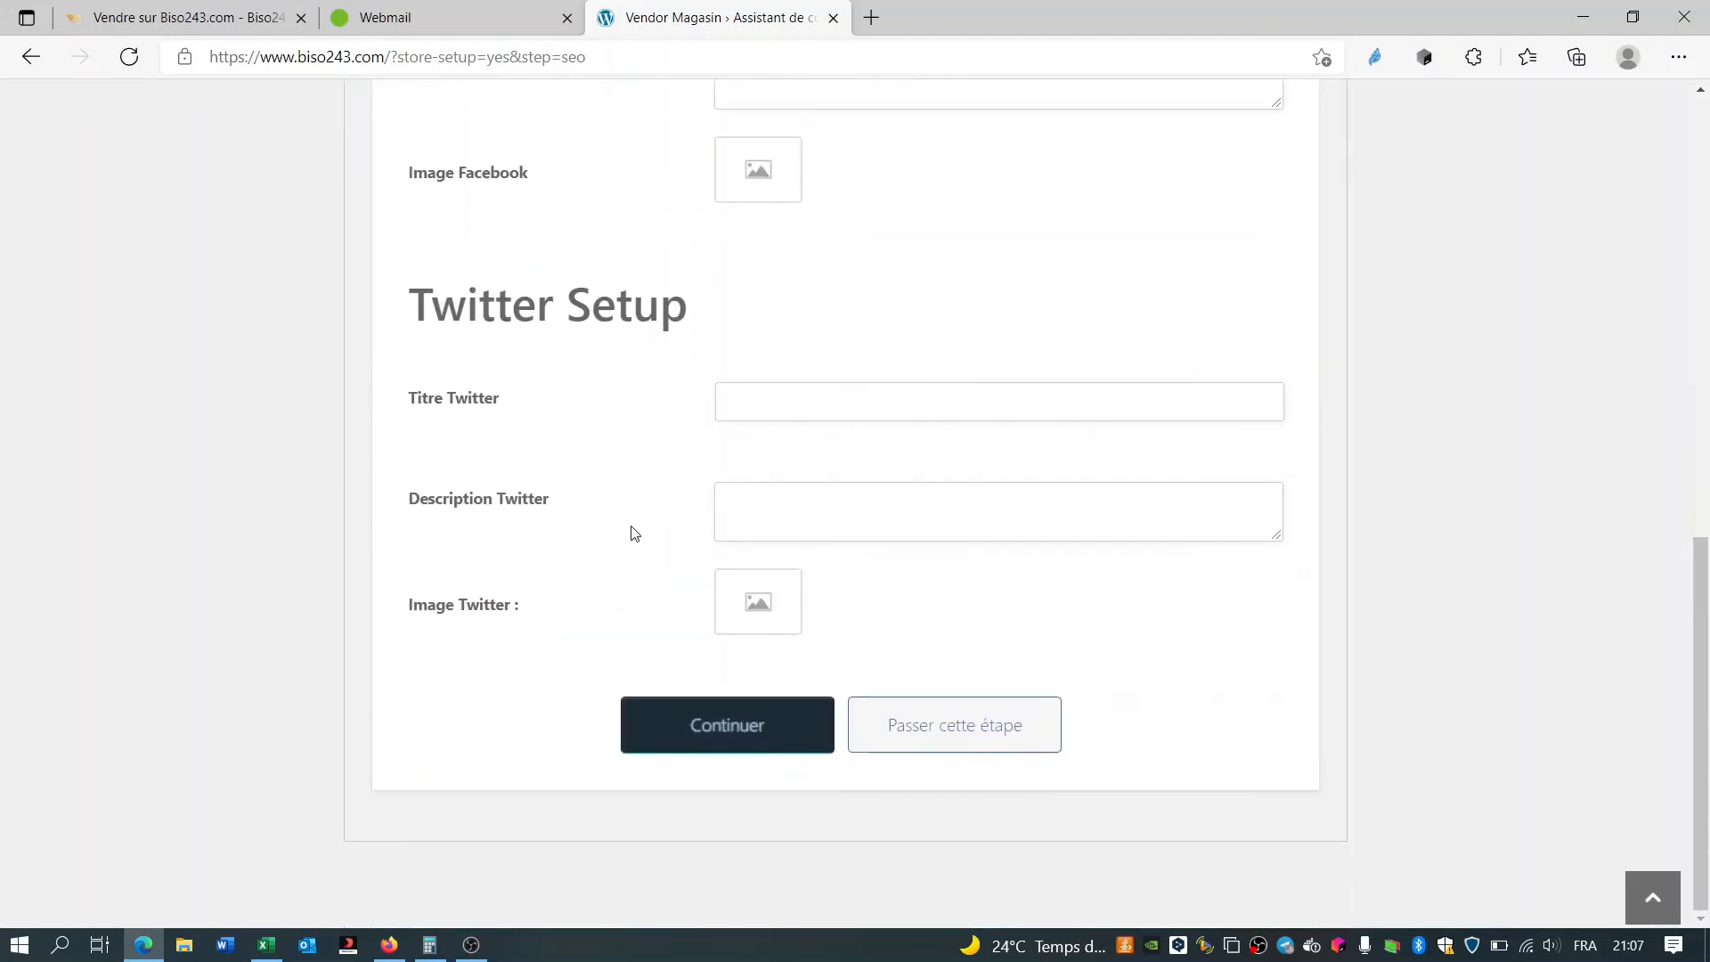
pyautogui.click(712, 733)
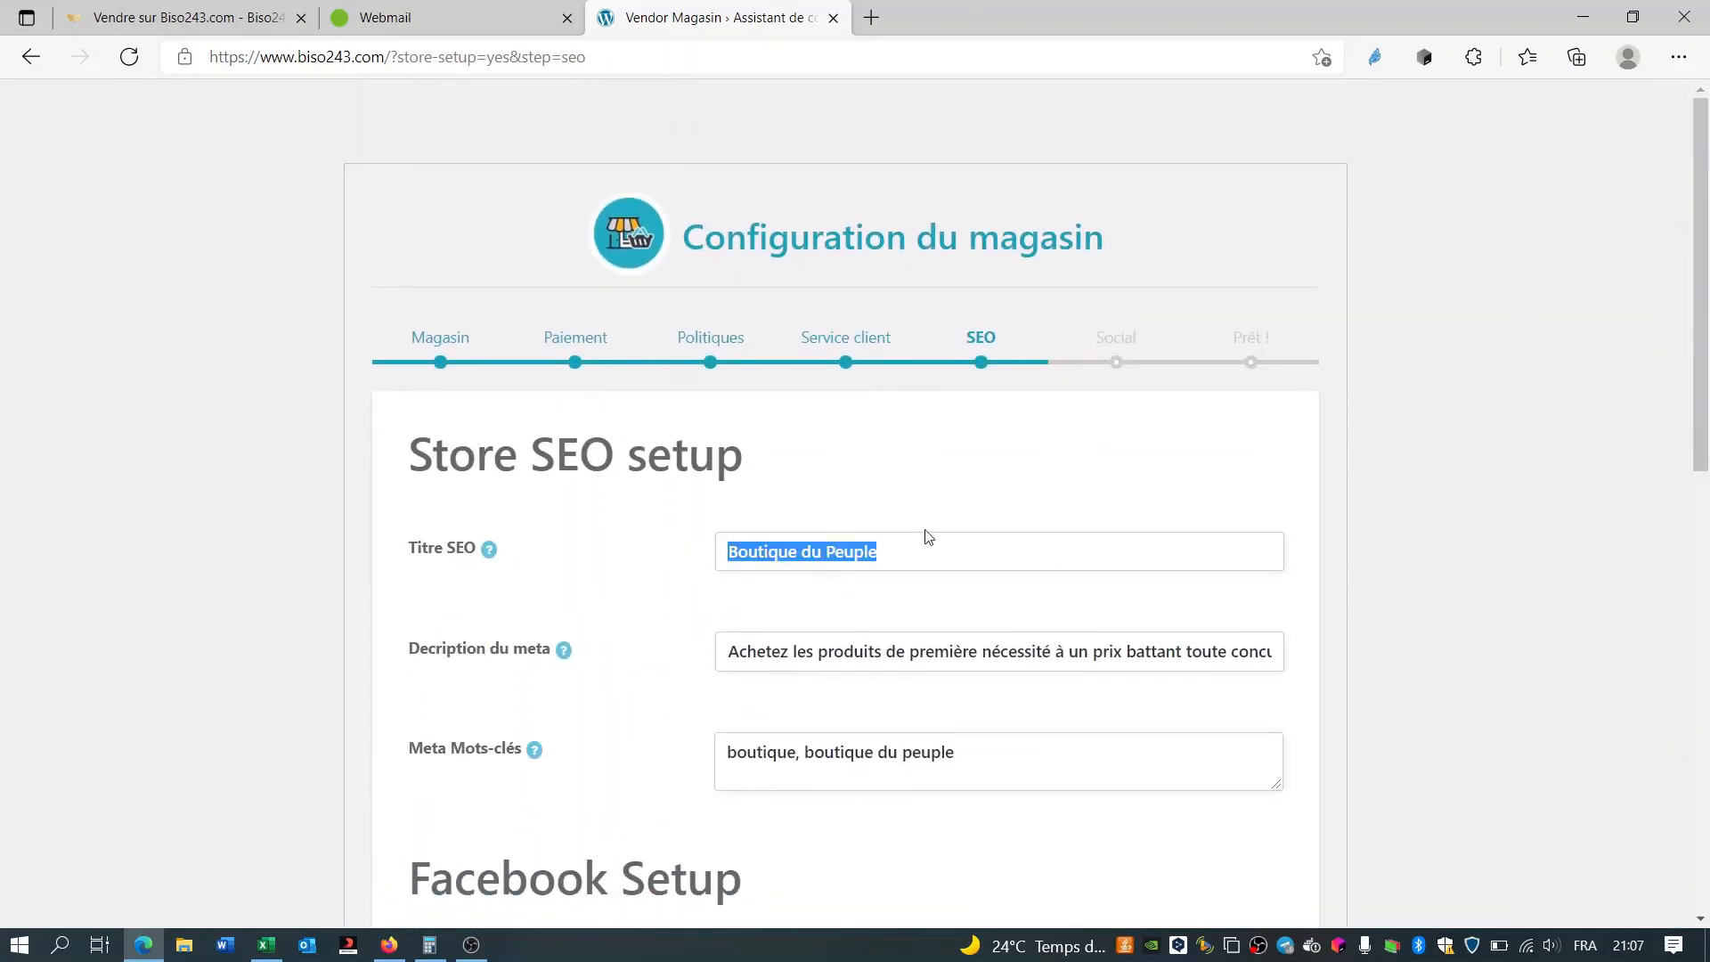
# - Clear the SEO title, meta description and meta keywords, and skip the SEO configuration without Facebook or Twitter details
pyautogui.press('BackSpace')
pyautogui.press('Tab')
pyautogui.press('BackSpace')
pyautogui.press('Tab')
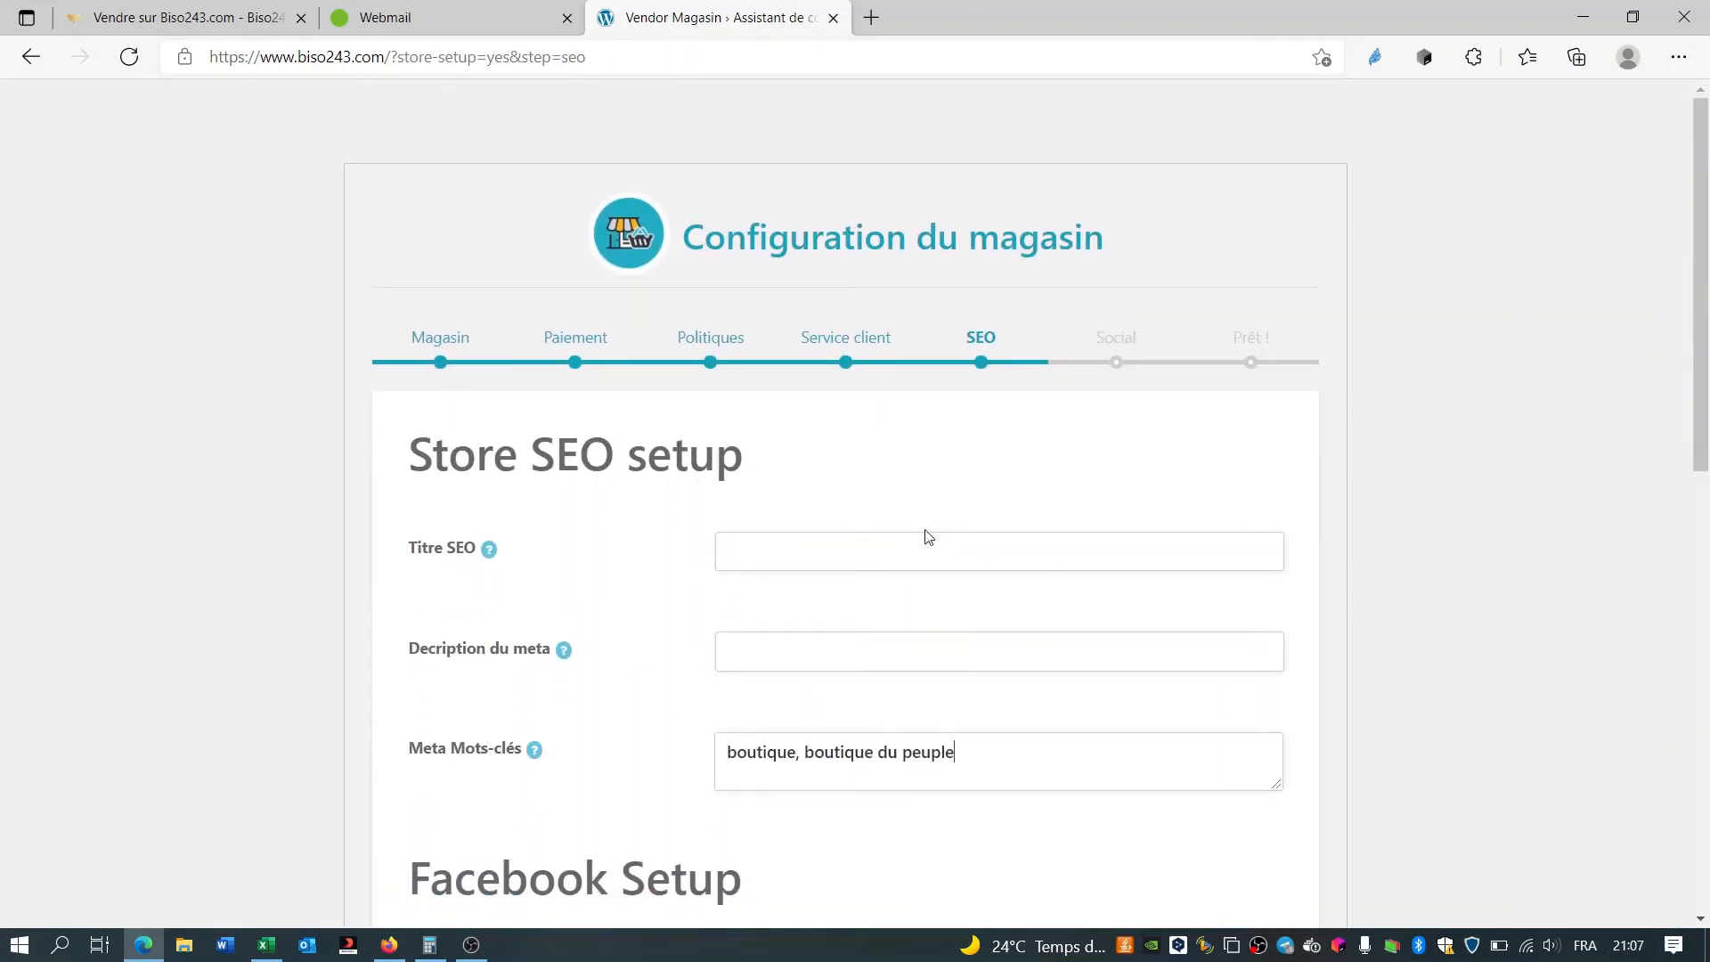
pyautogui.press('BackSpace')
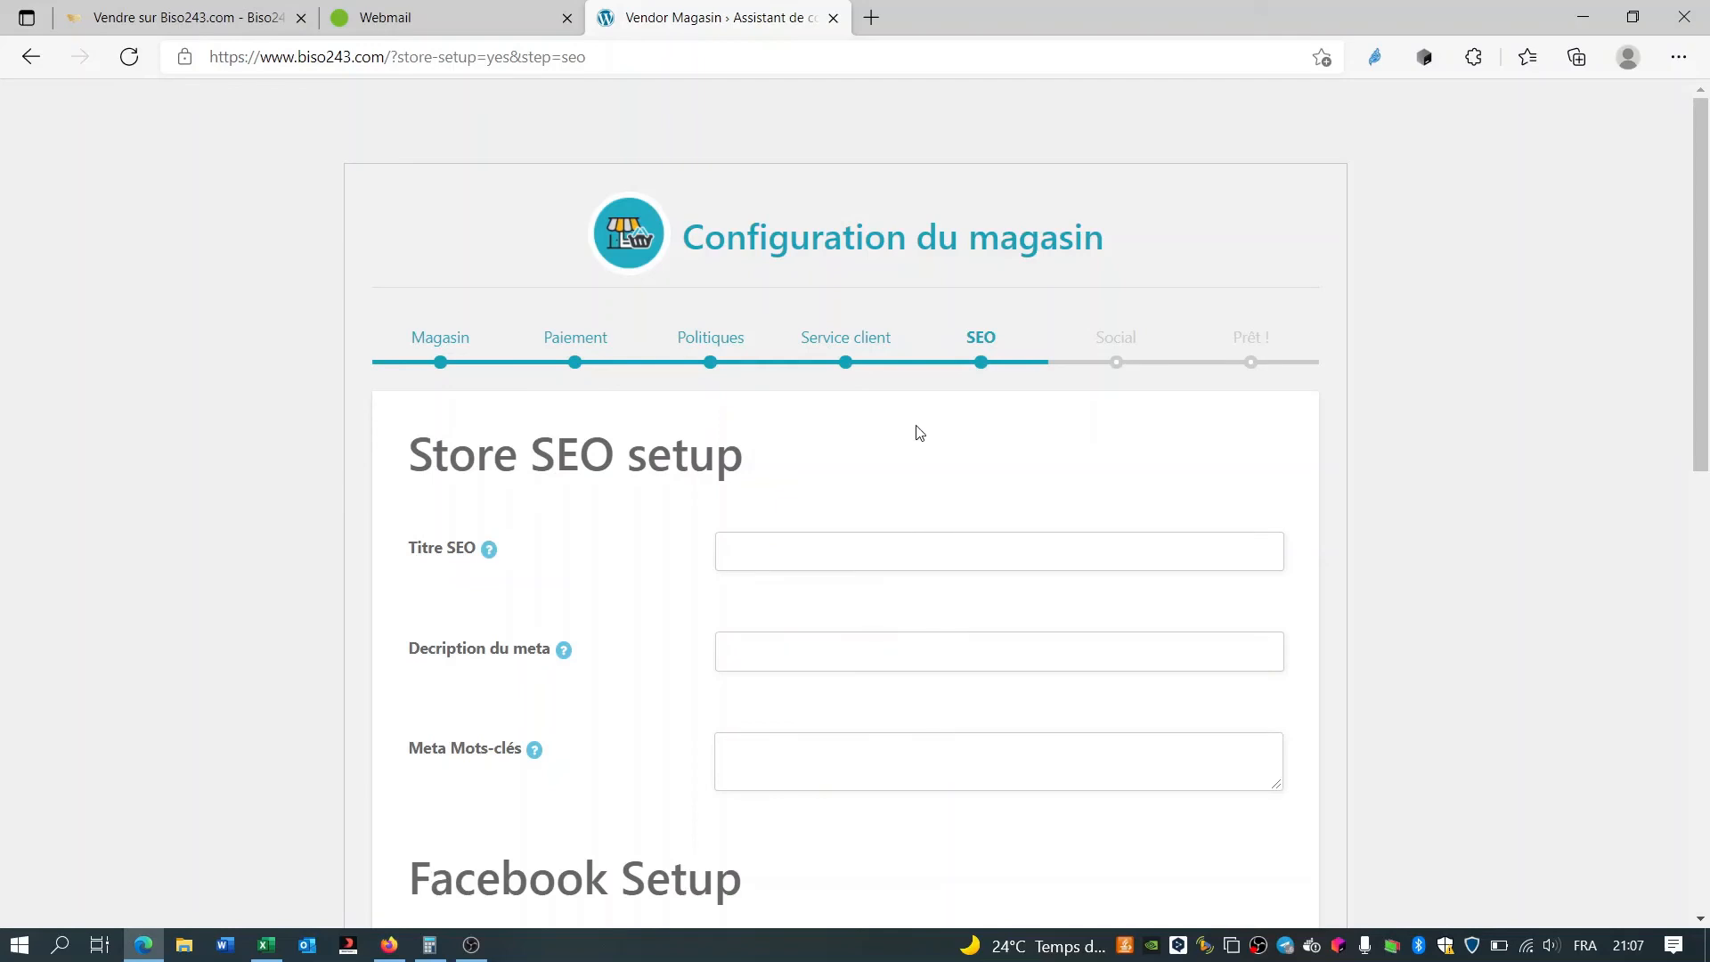
pyautogui.scroll(-10, 1398, 561)
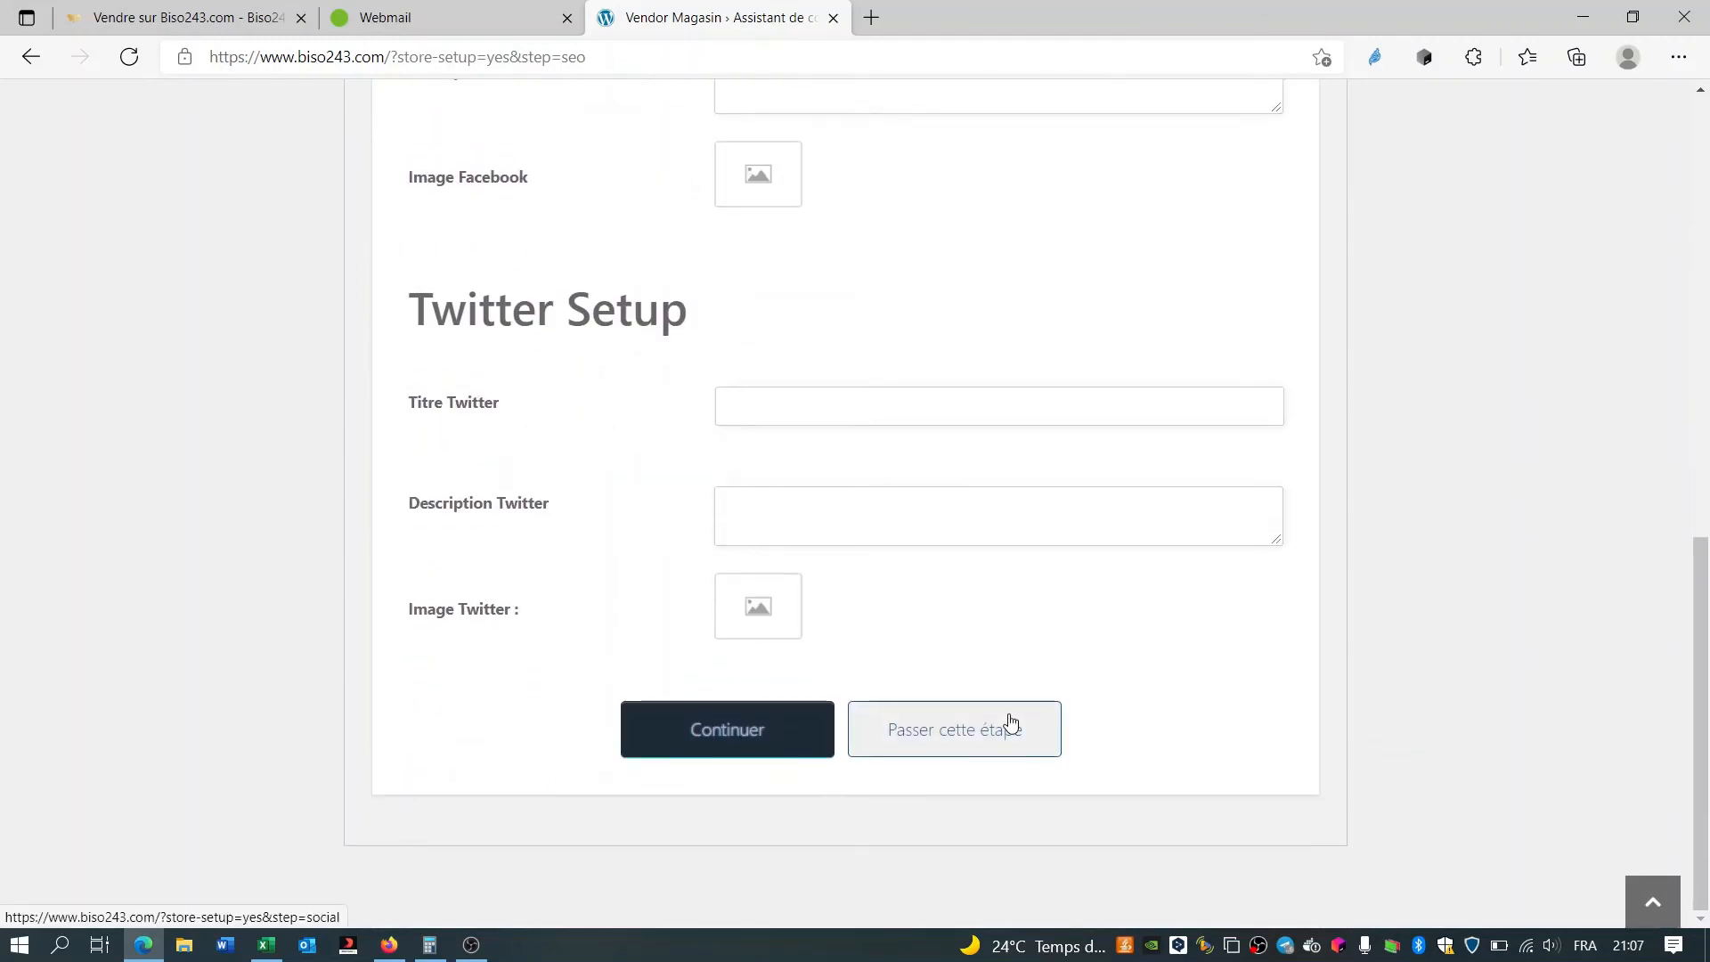
pyautogui.click(1011, 722)
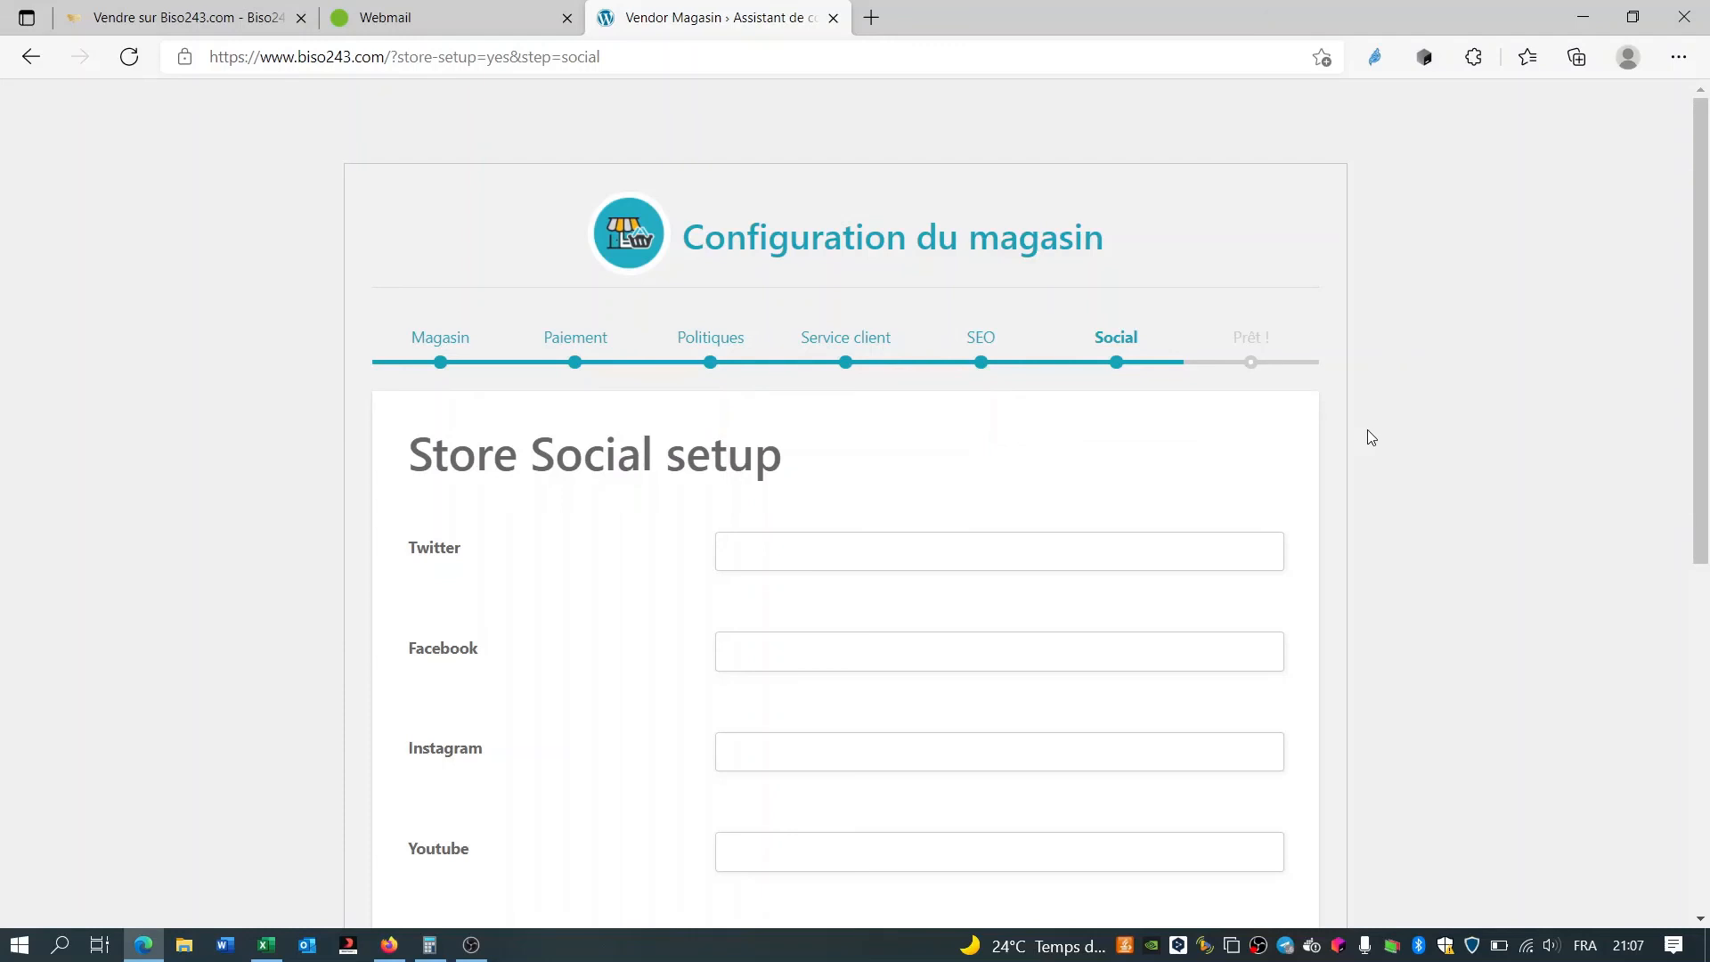
# - Look over the social network fields from Twitter to Pinterest and skip the social configuration, leaving them empty
pyautogui.scroll(-2, 1370, 436)
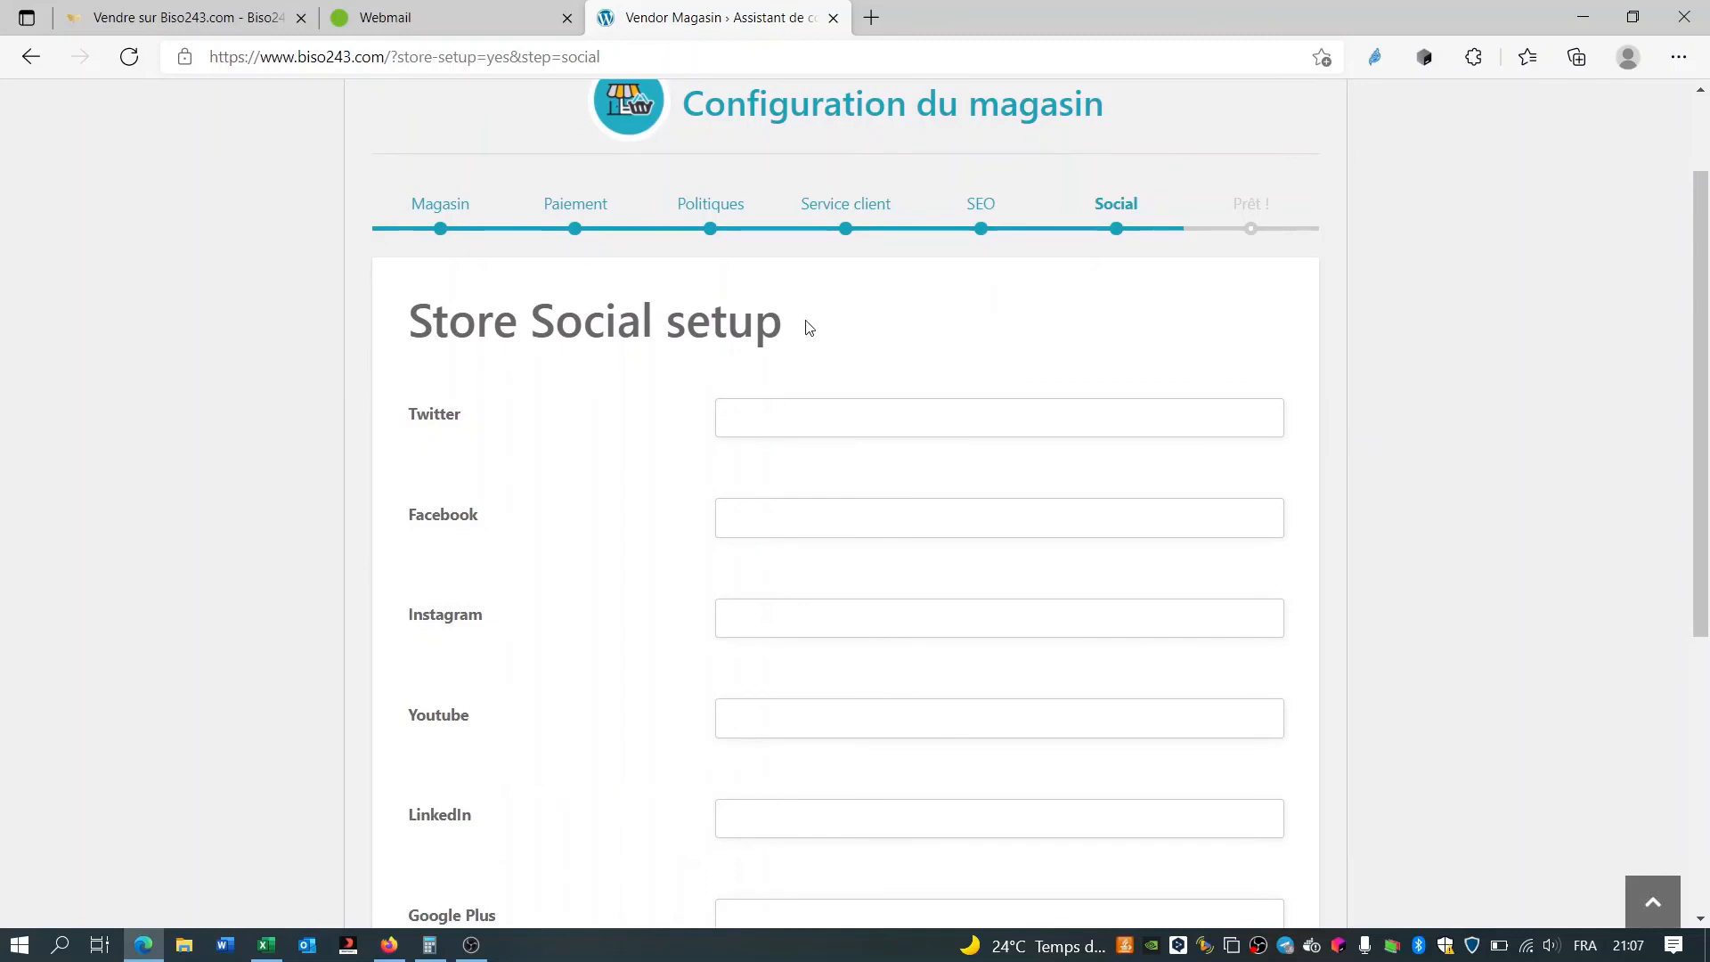
pyautogui.scroll(-1, 474, 641)
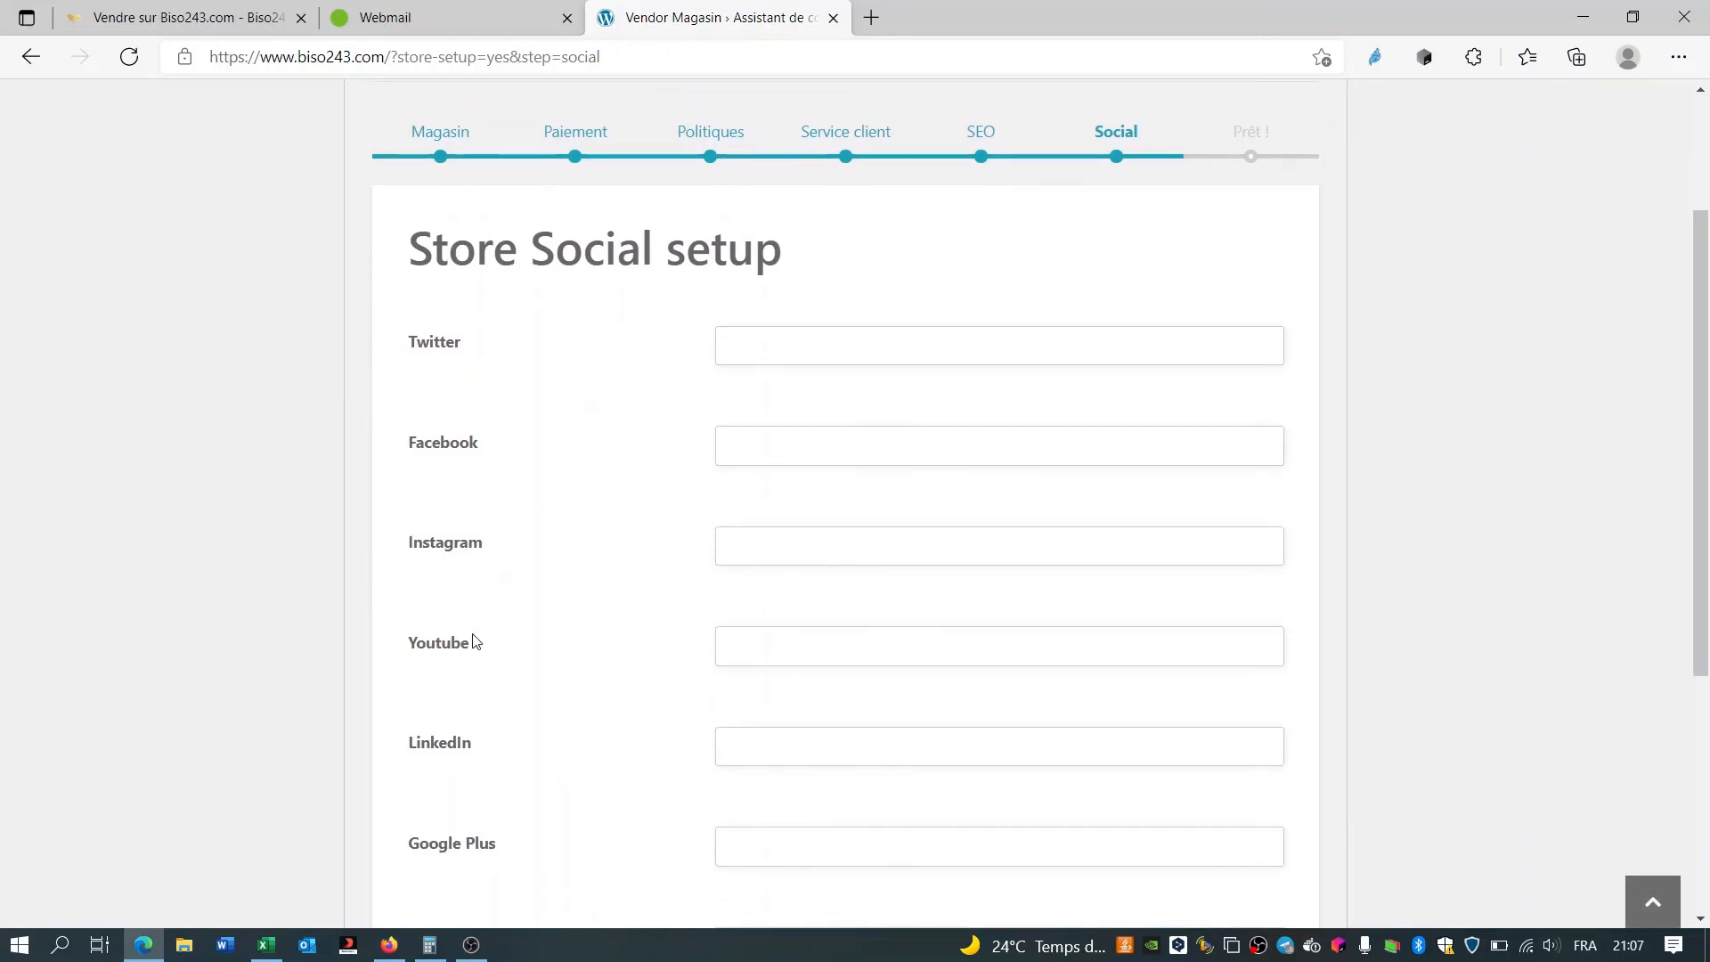
pyautogui.scroll(-3, 496, 847)
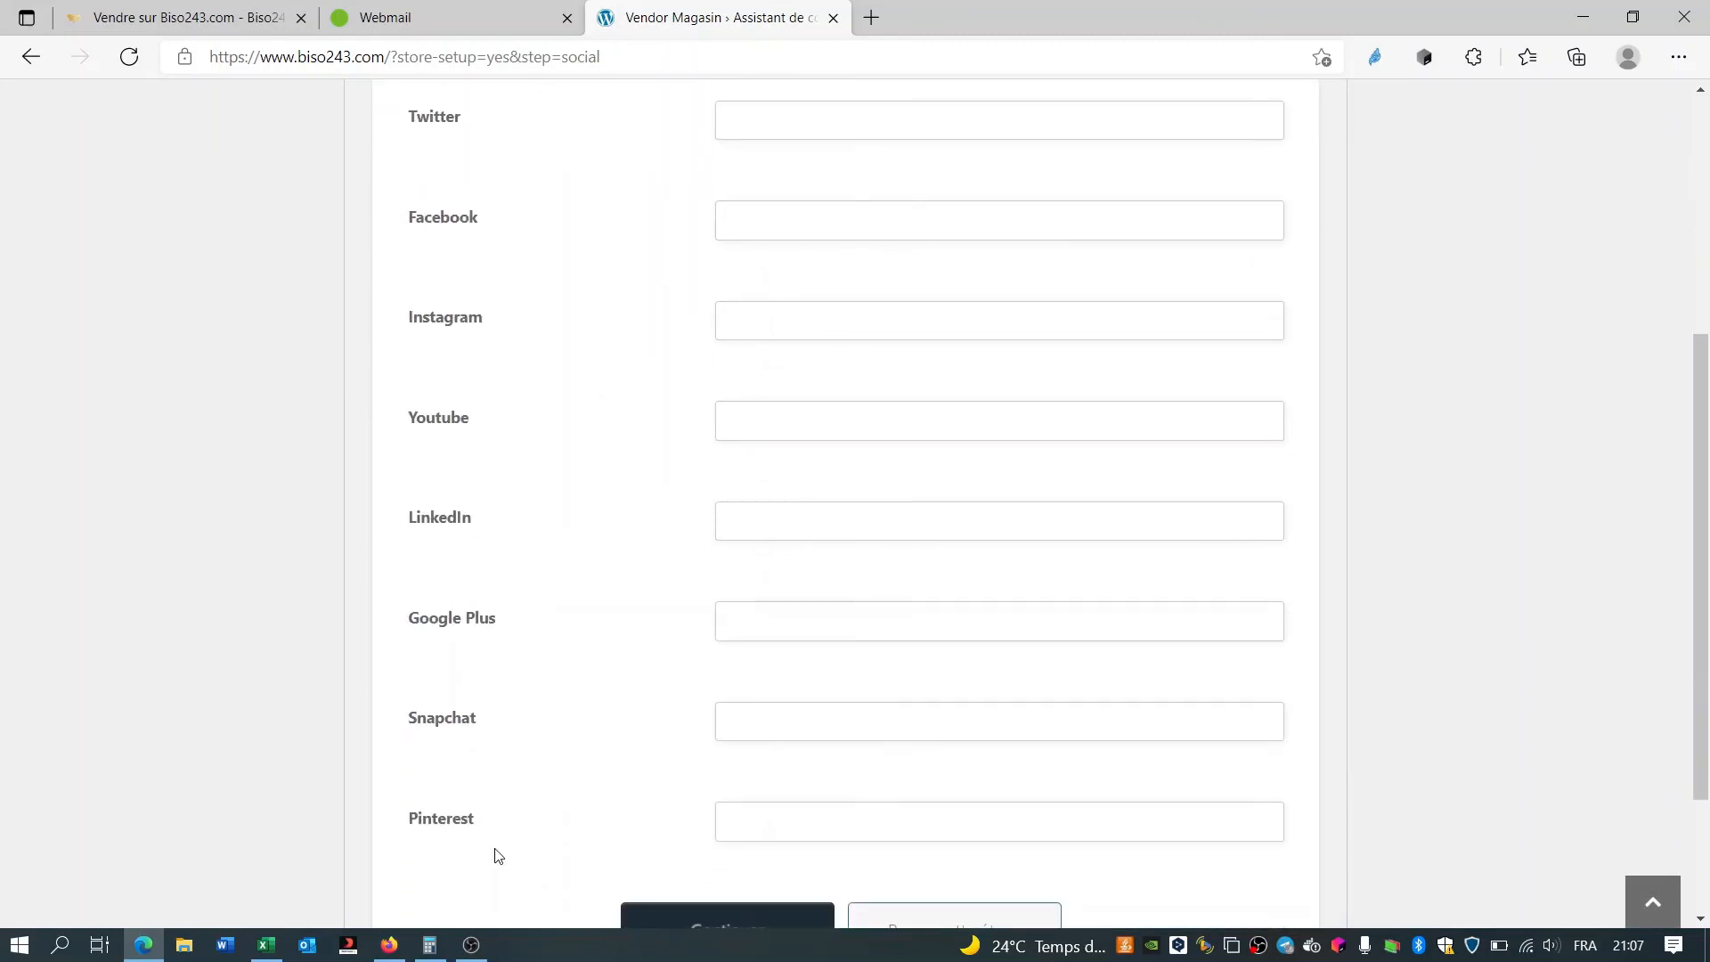
pyautogui.scroll(-2, 498, 846)
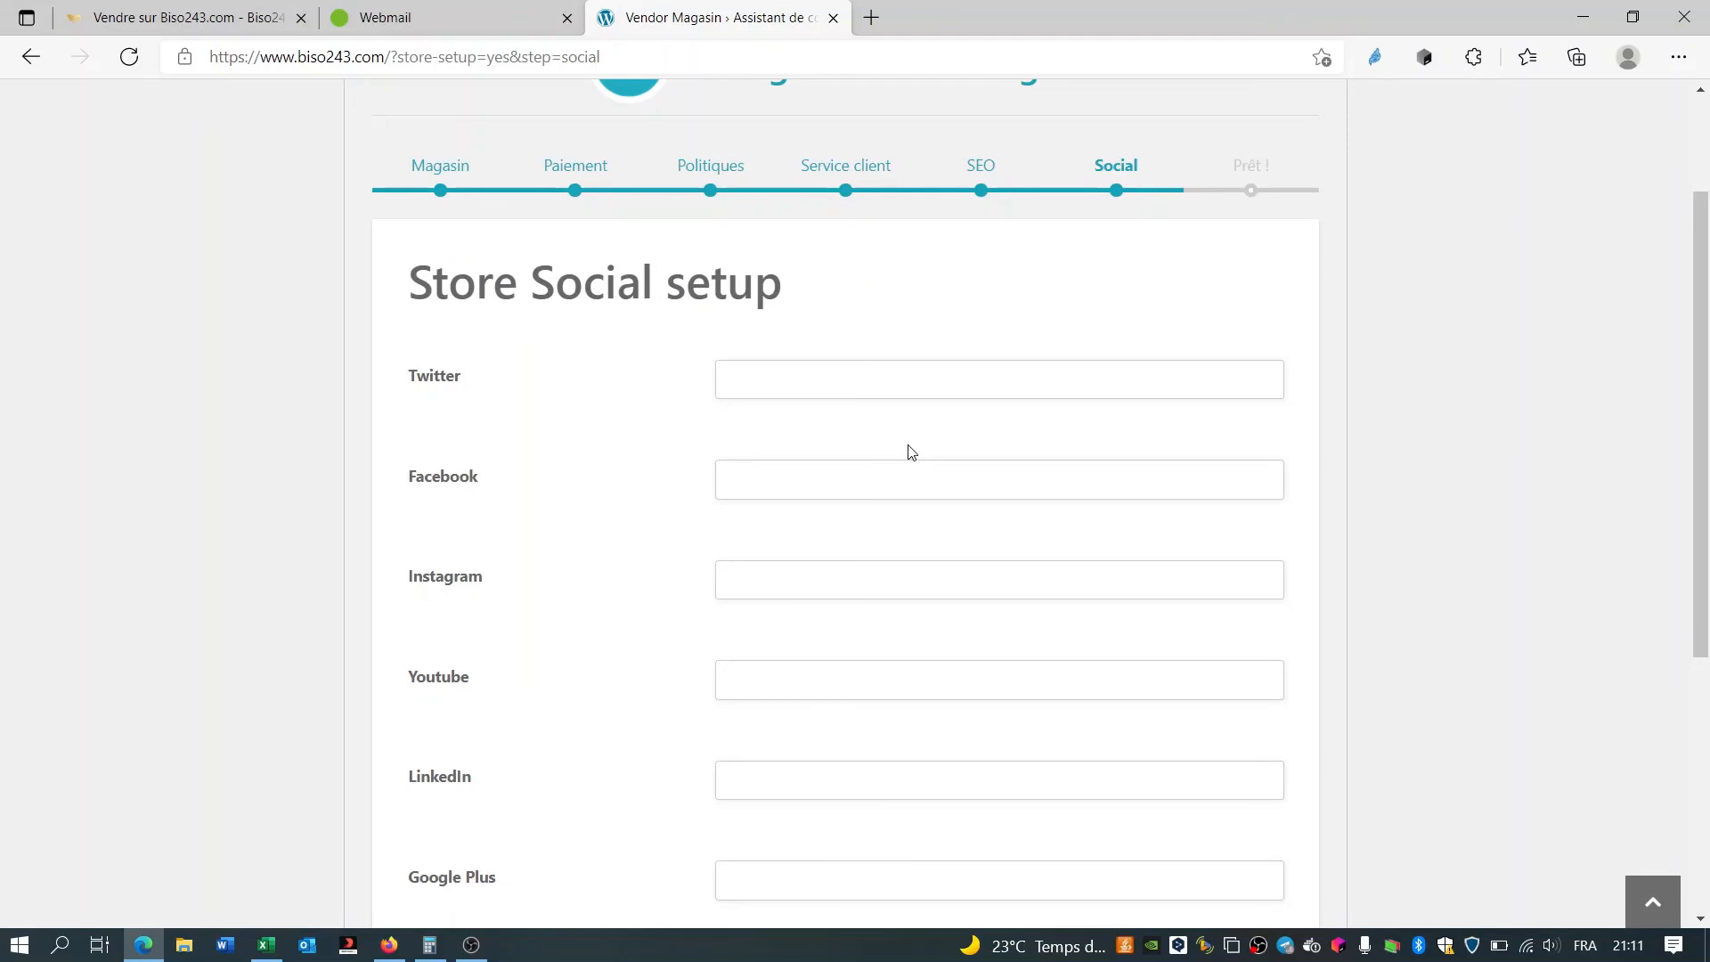
pyautogui.click(858, 369)
pyautogui.scroll(-5, 1296, 643)
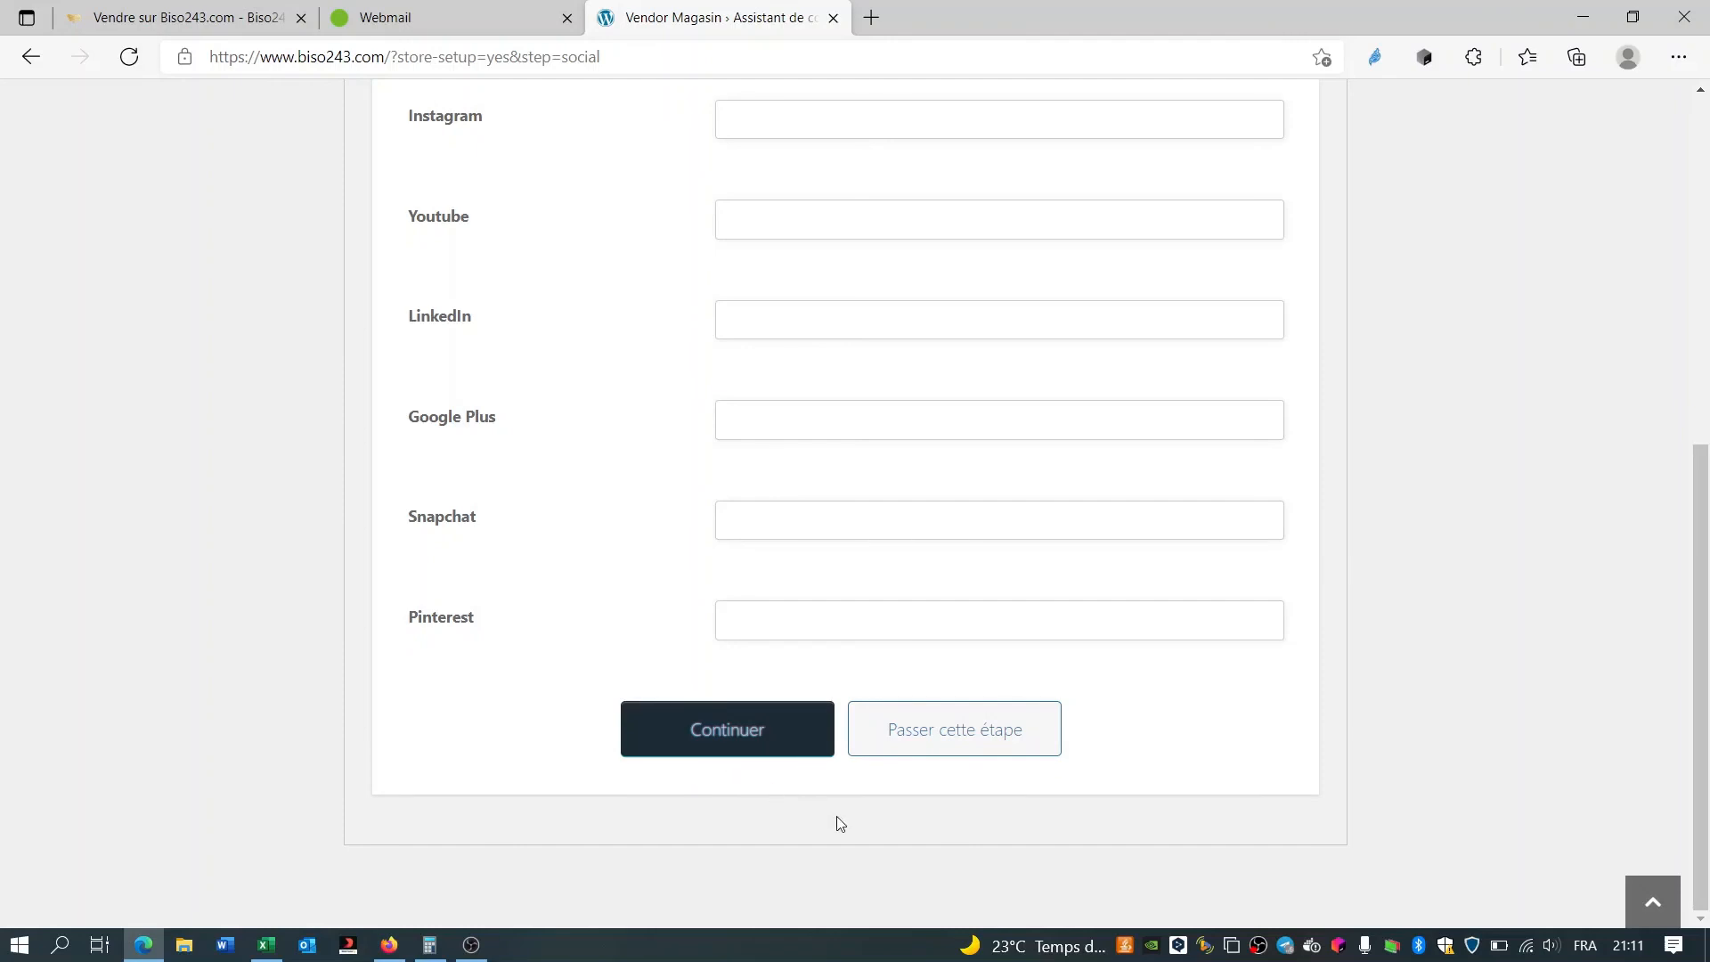
pyautogui.click(976, 745)
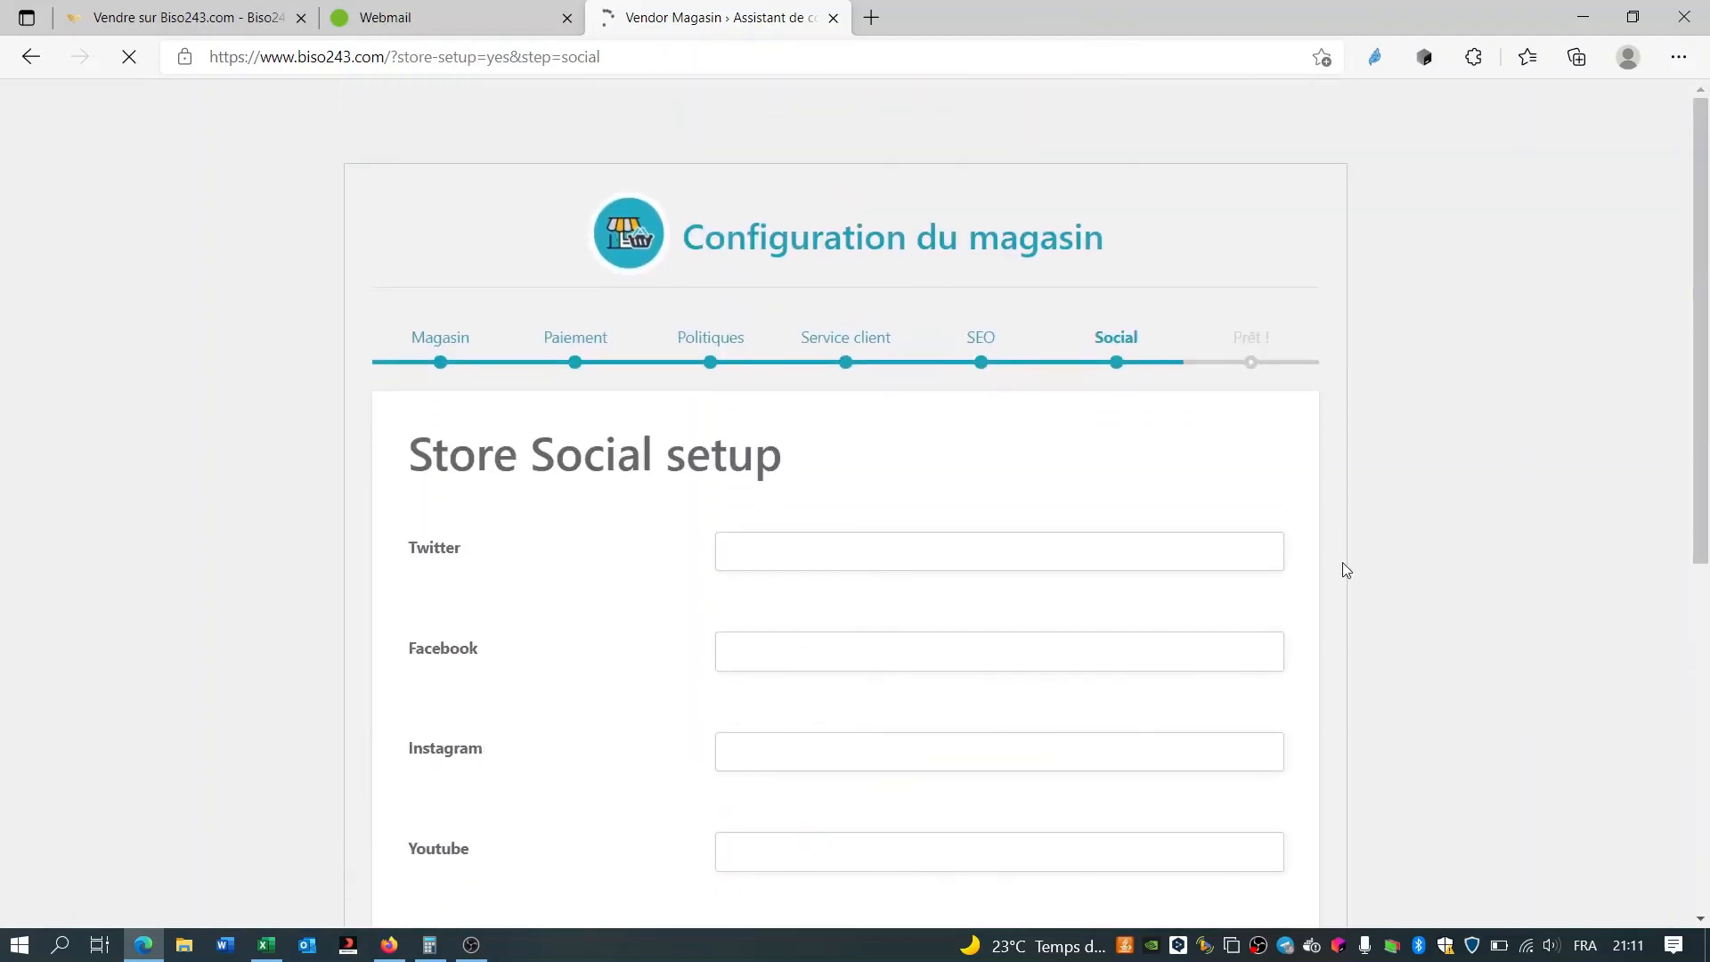
pyautogui.scroll(-5, 1342, 562)
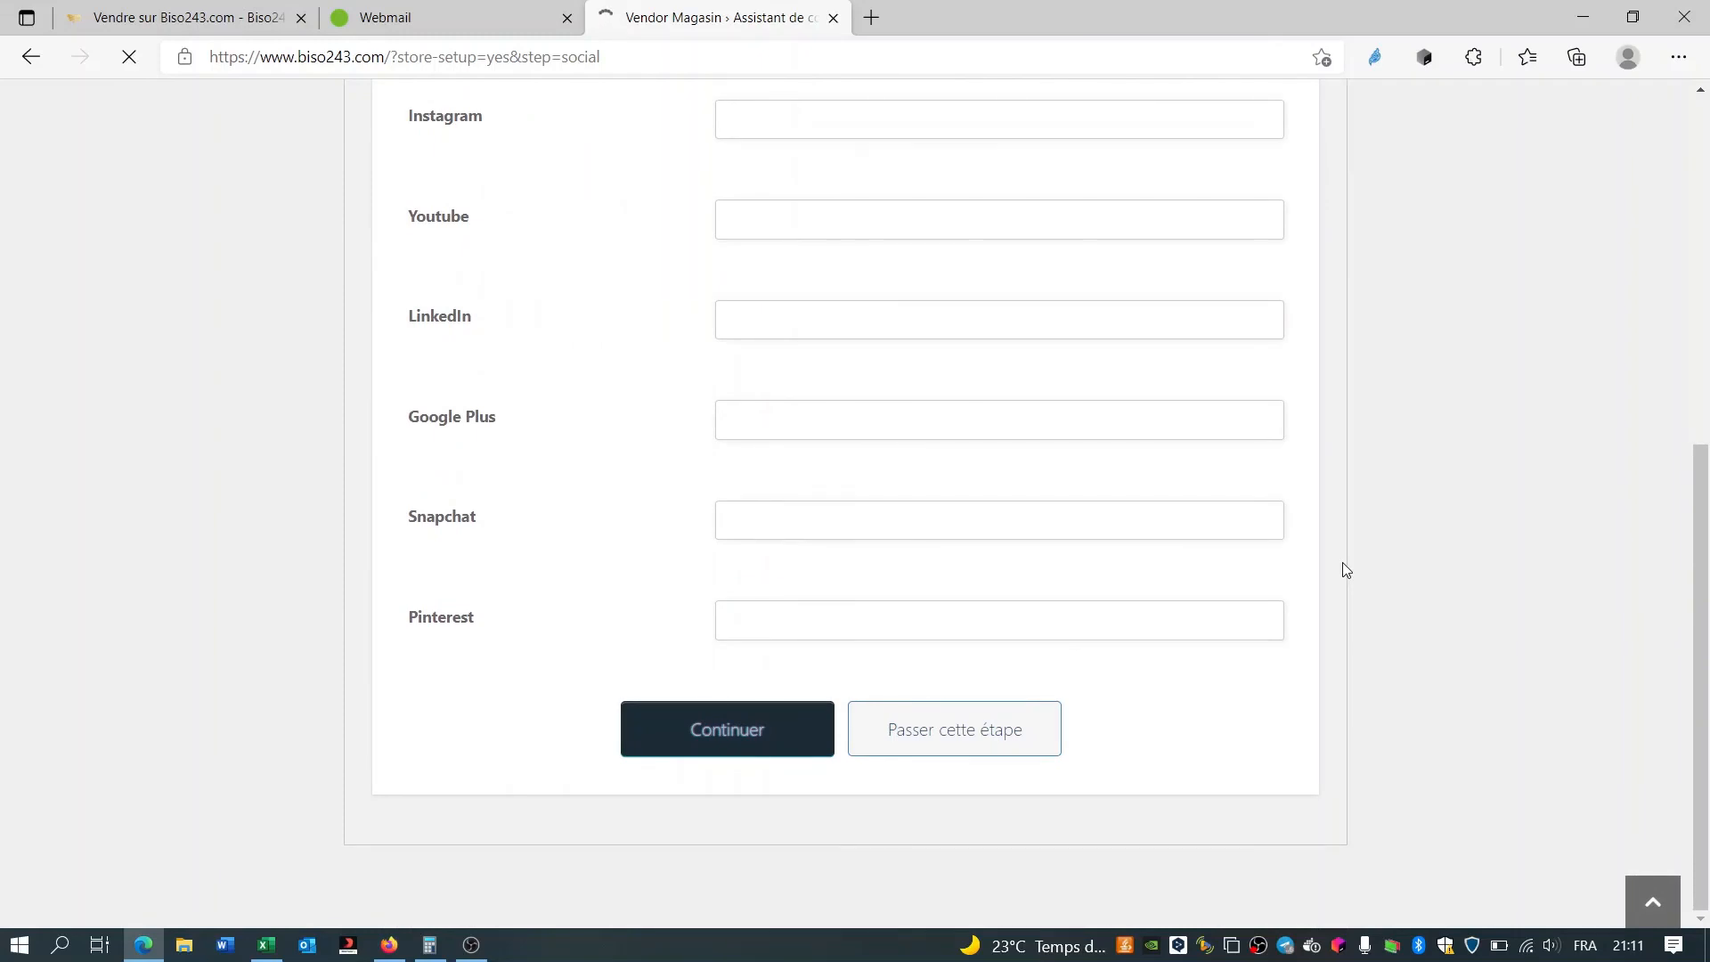
pyautogui.click(979, 751)
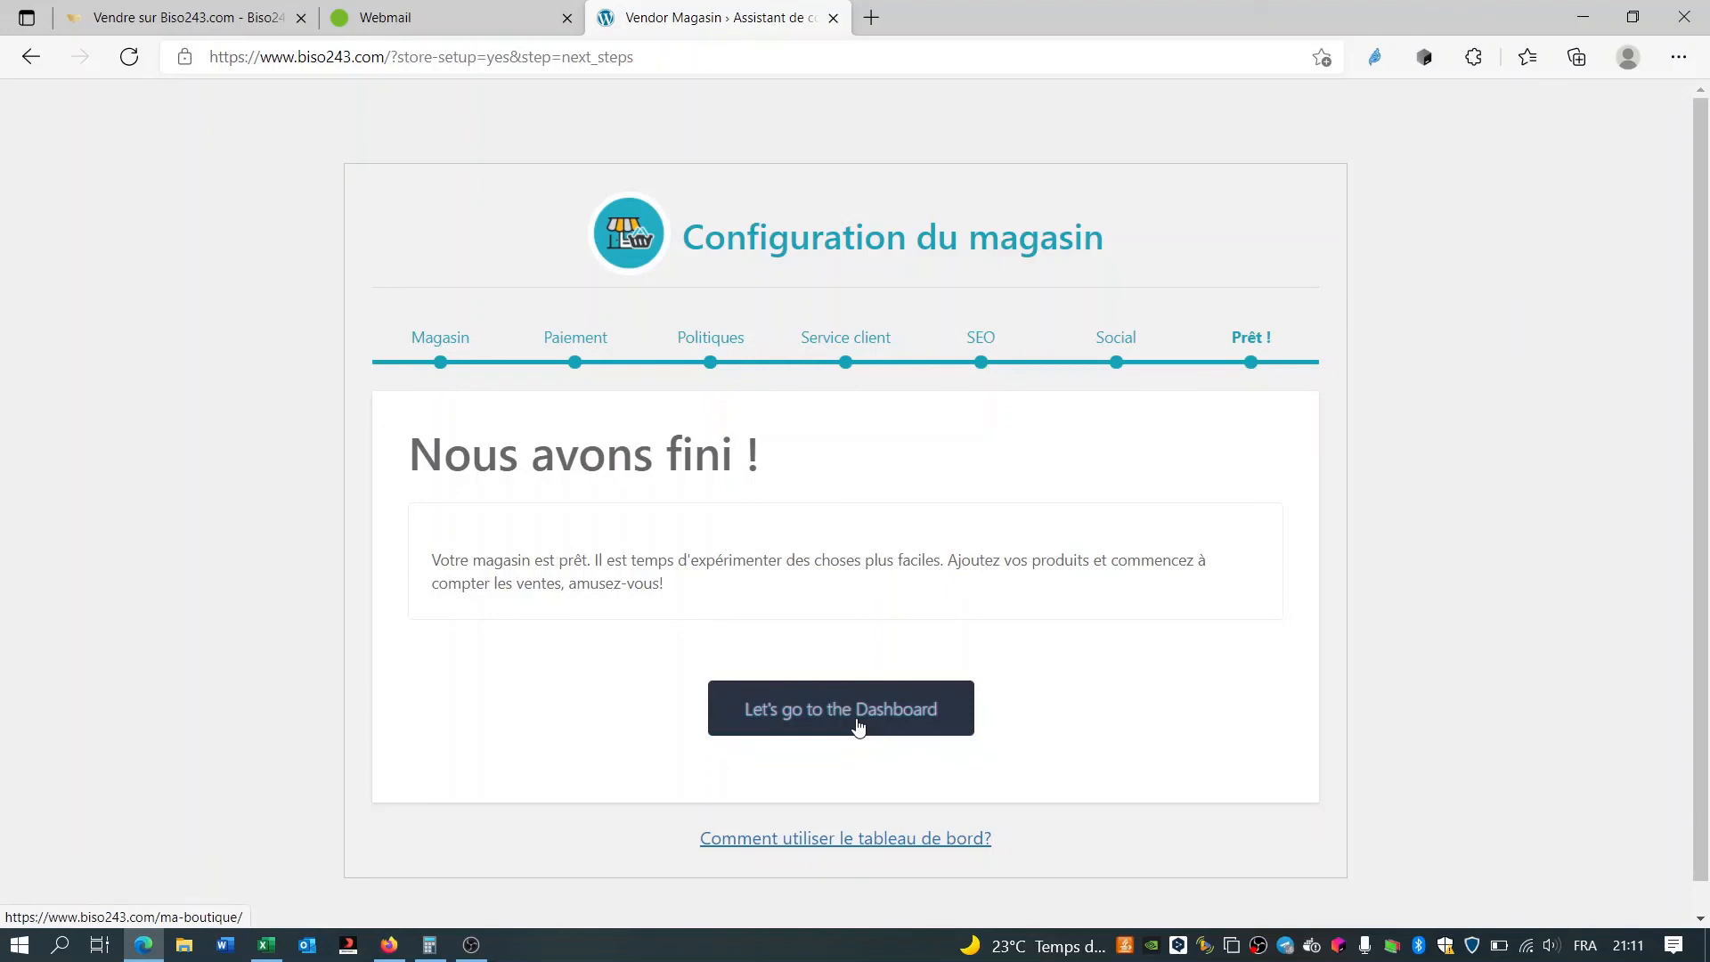
# - Go to the store dashboard and check the "Comment utiliser le tableau de bord?" guide in a separate tab, closing that tab
pyautogui.rightClick(854, 836)
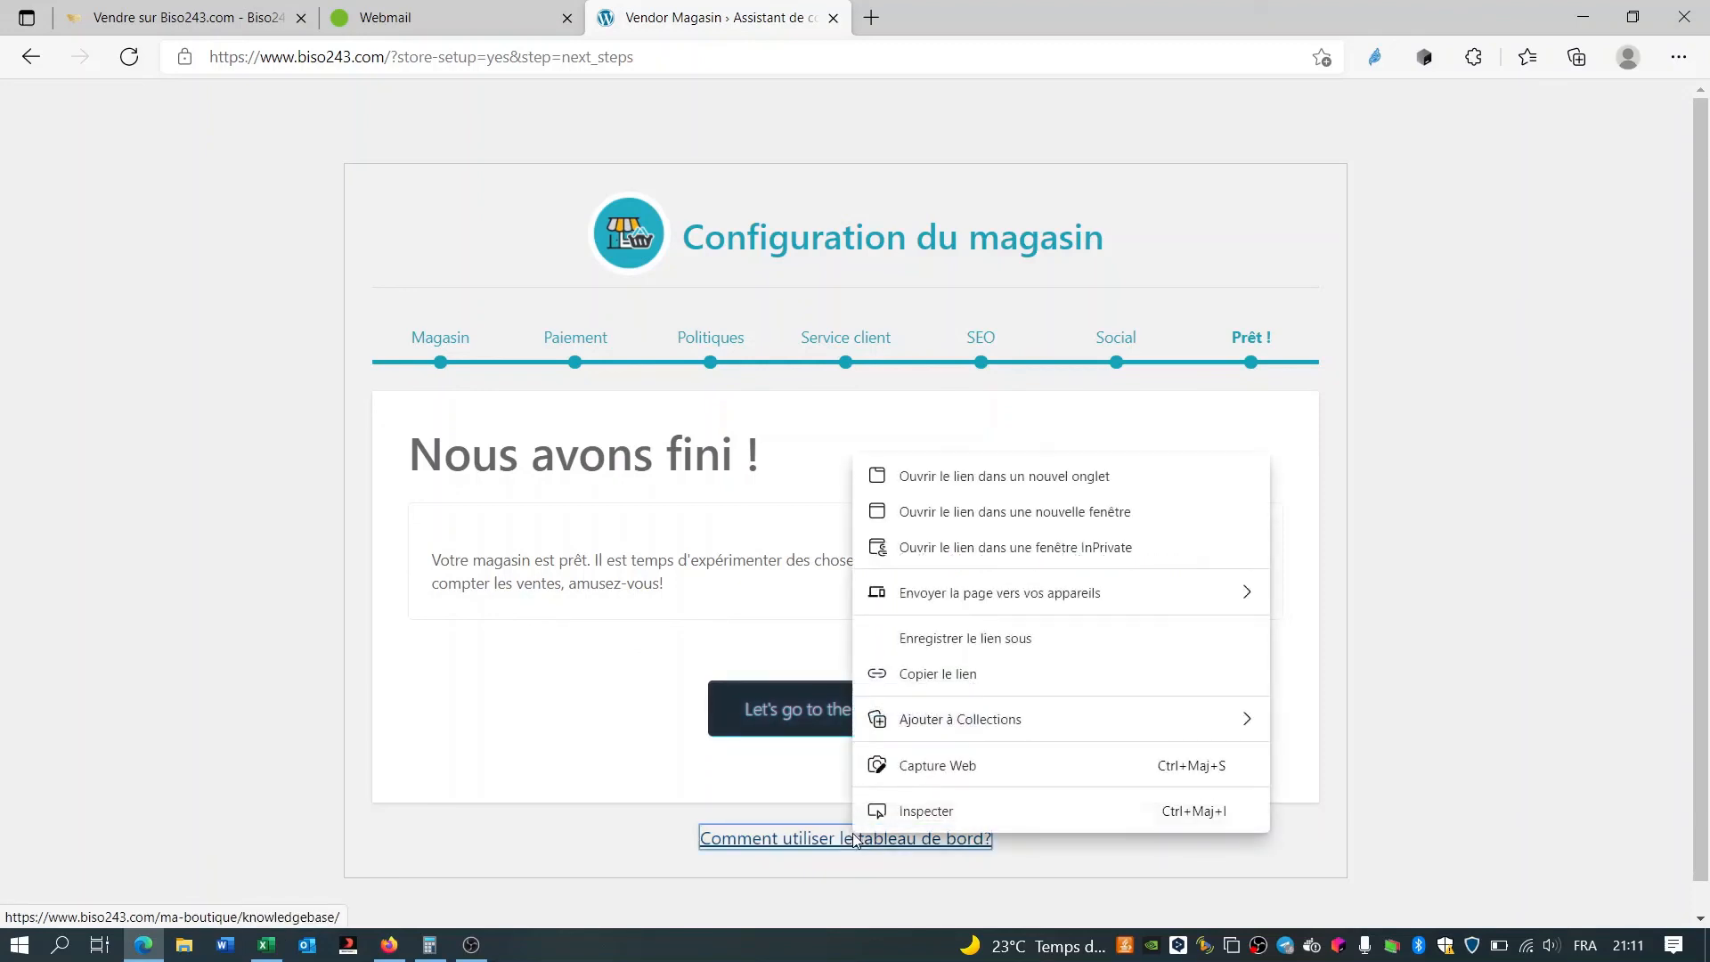
pyautogui.click(951, 474)
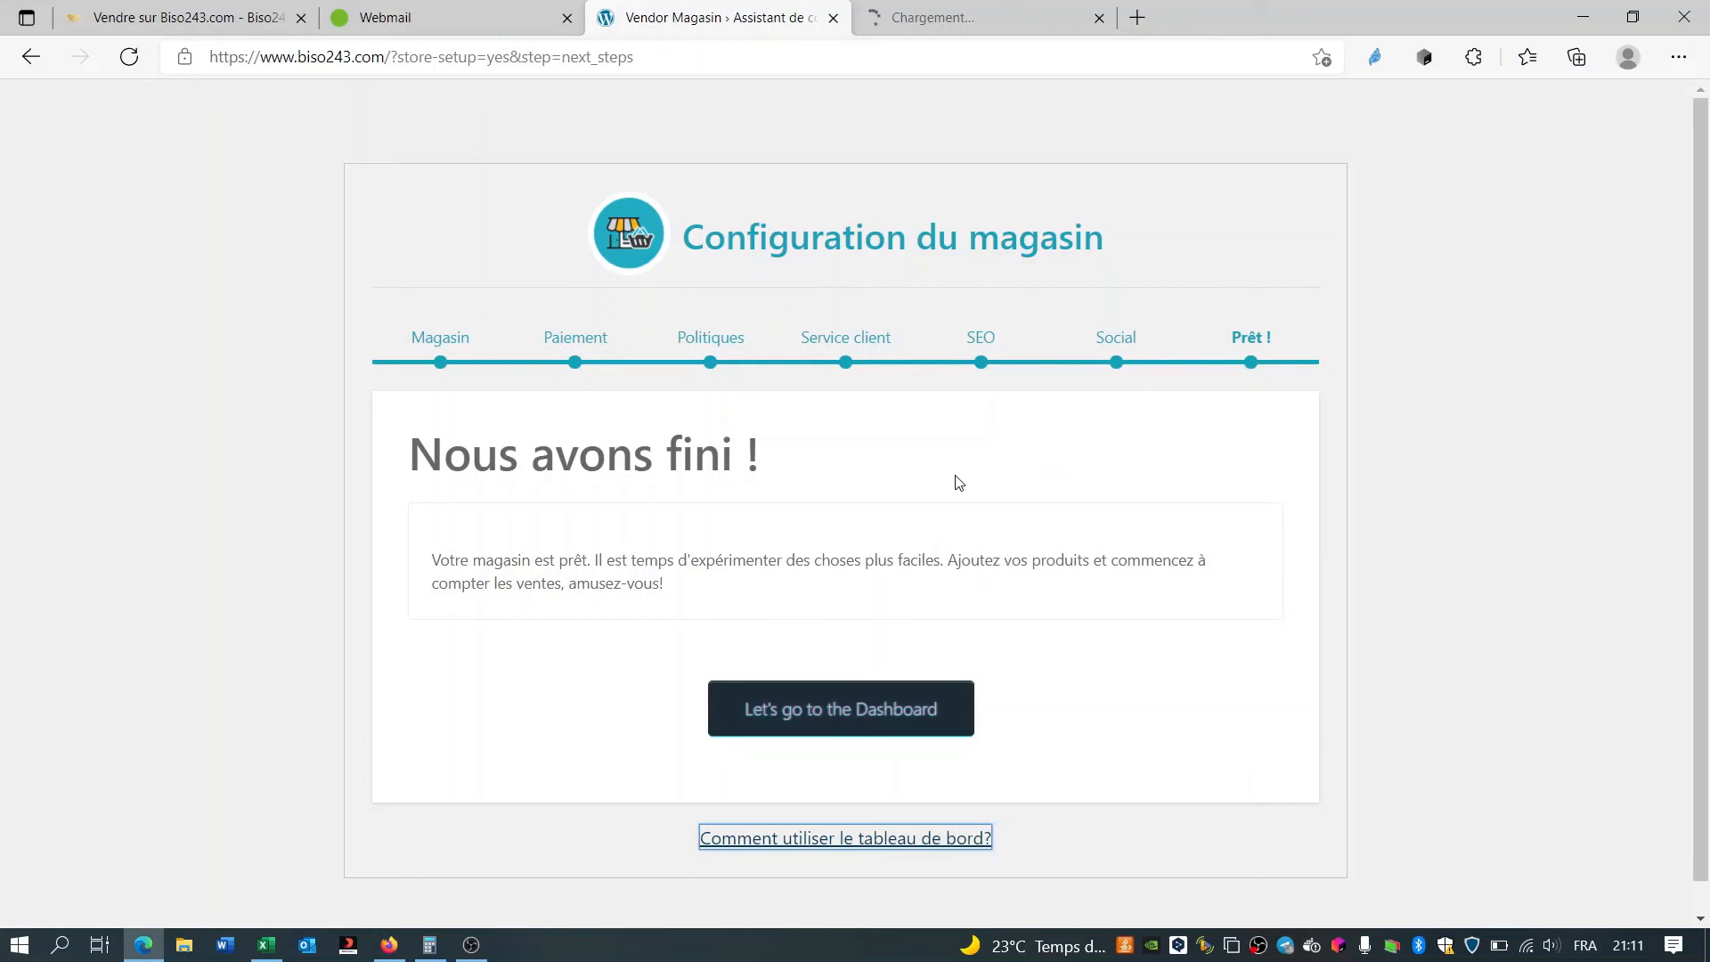
pyautogui.click(835, 723)
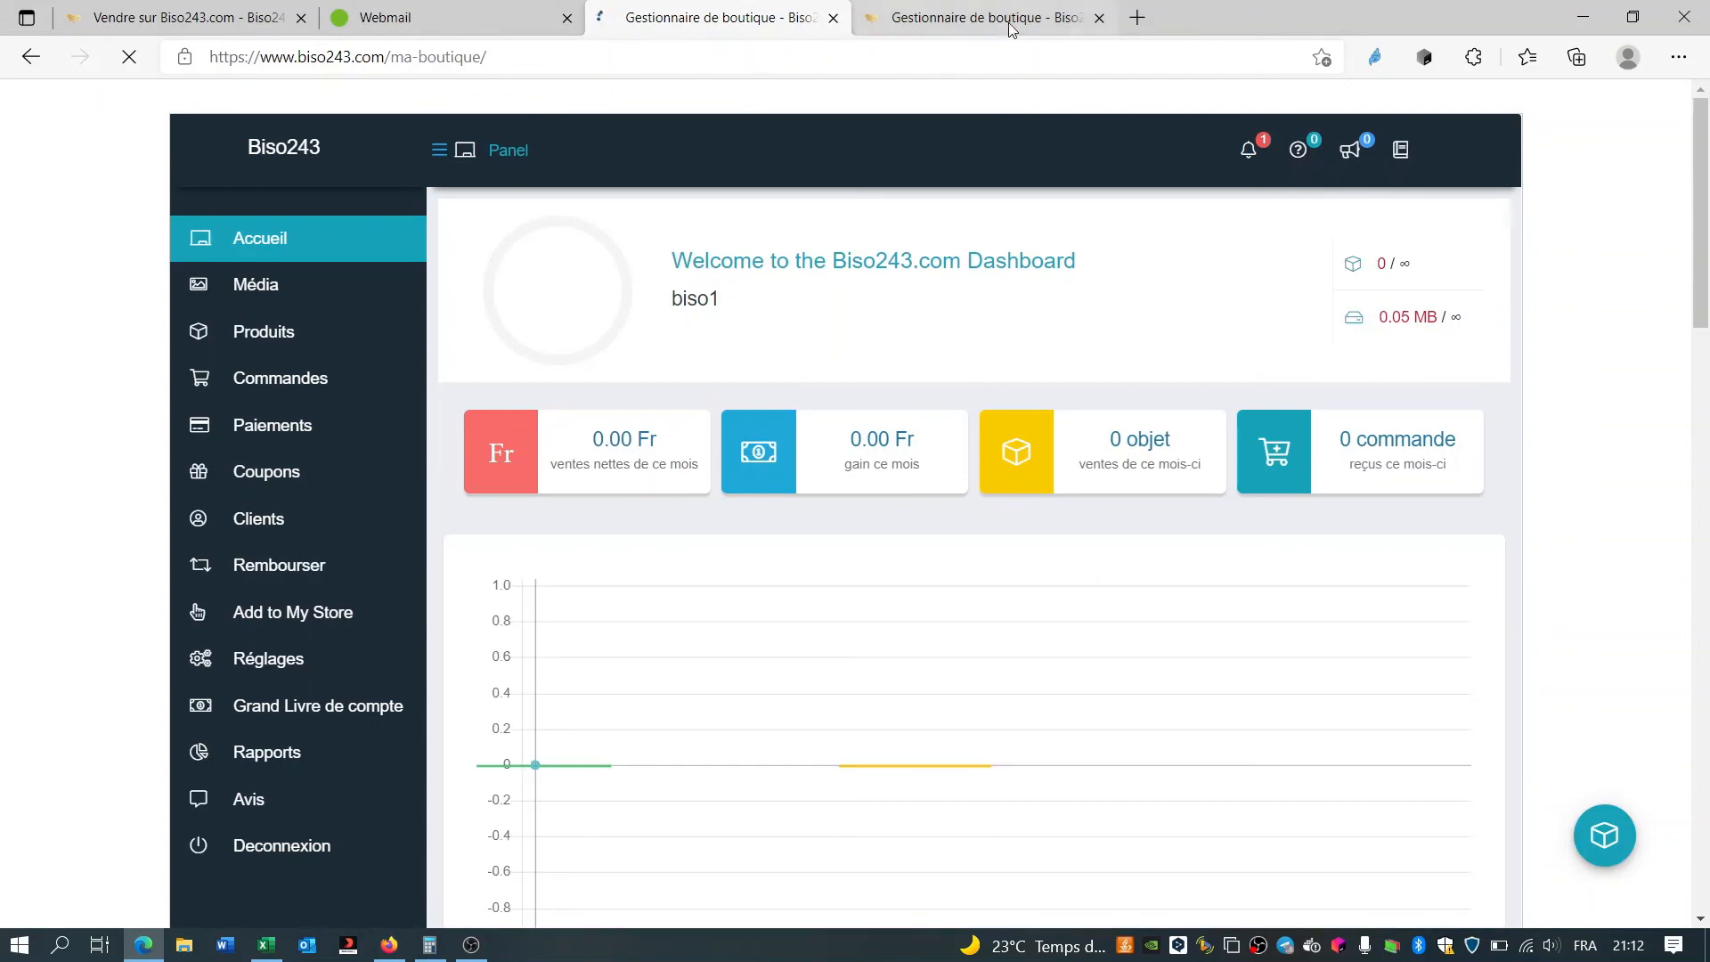
pyautogui.click(1011, 22)
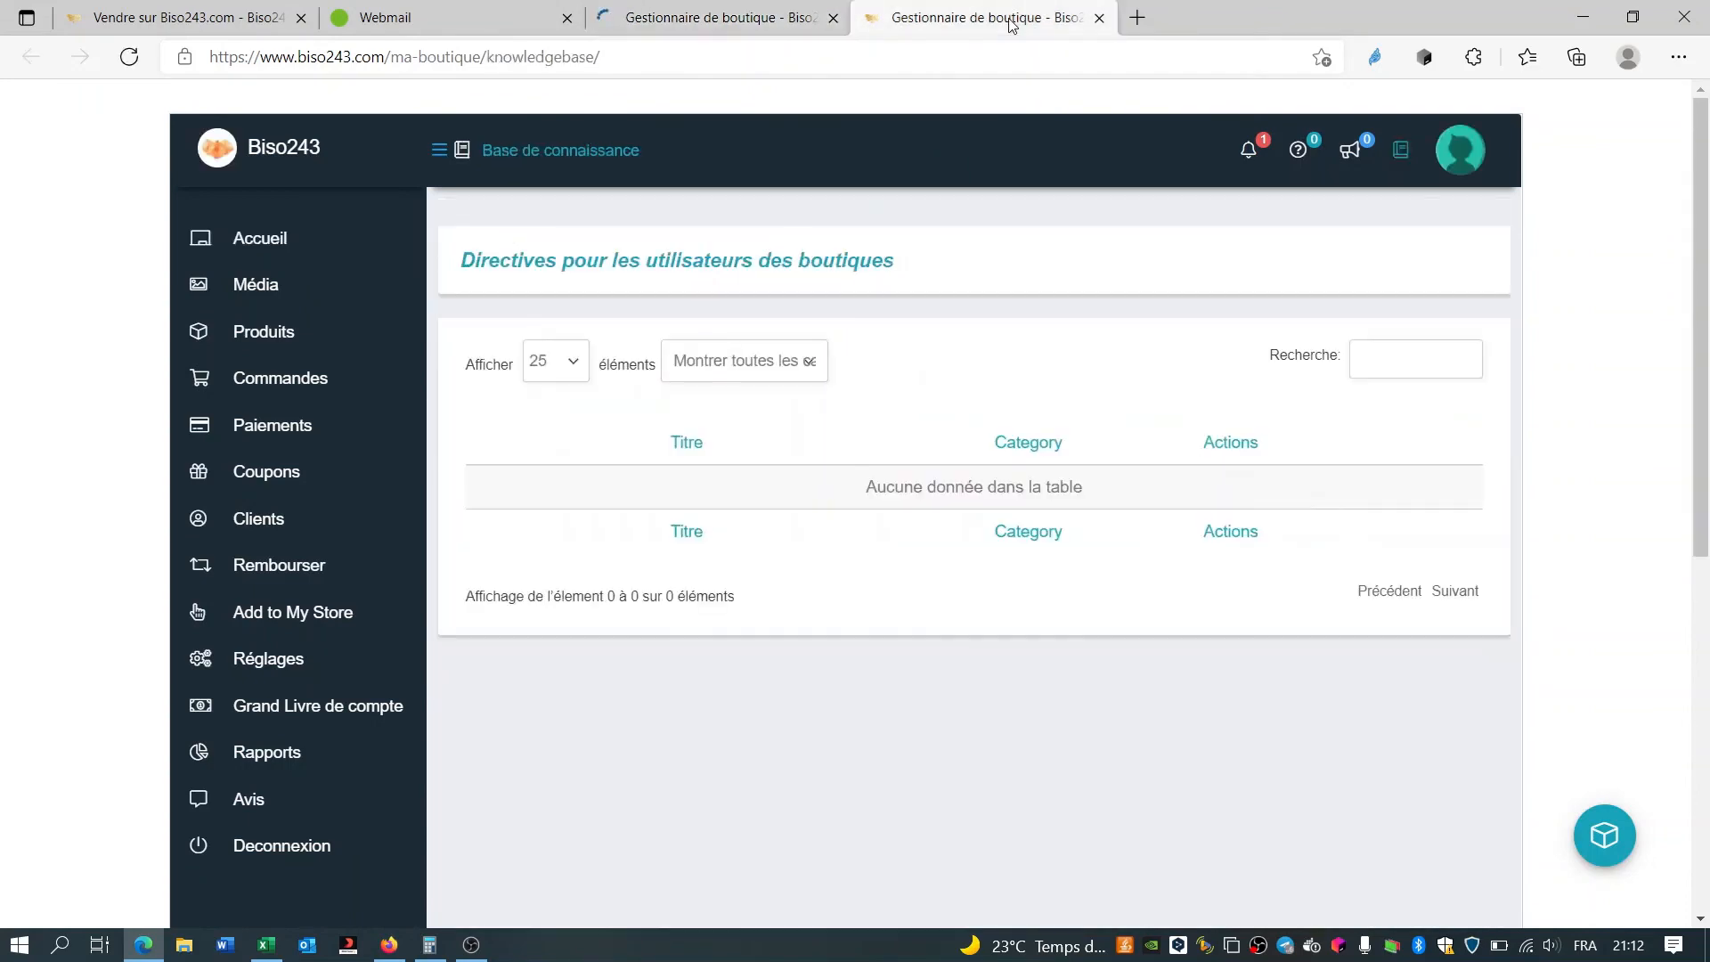
pyautogui.click(1100, 20)
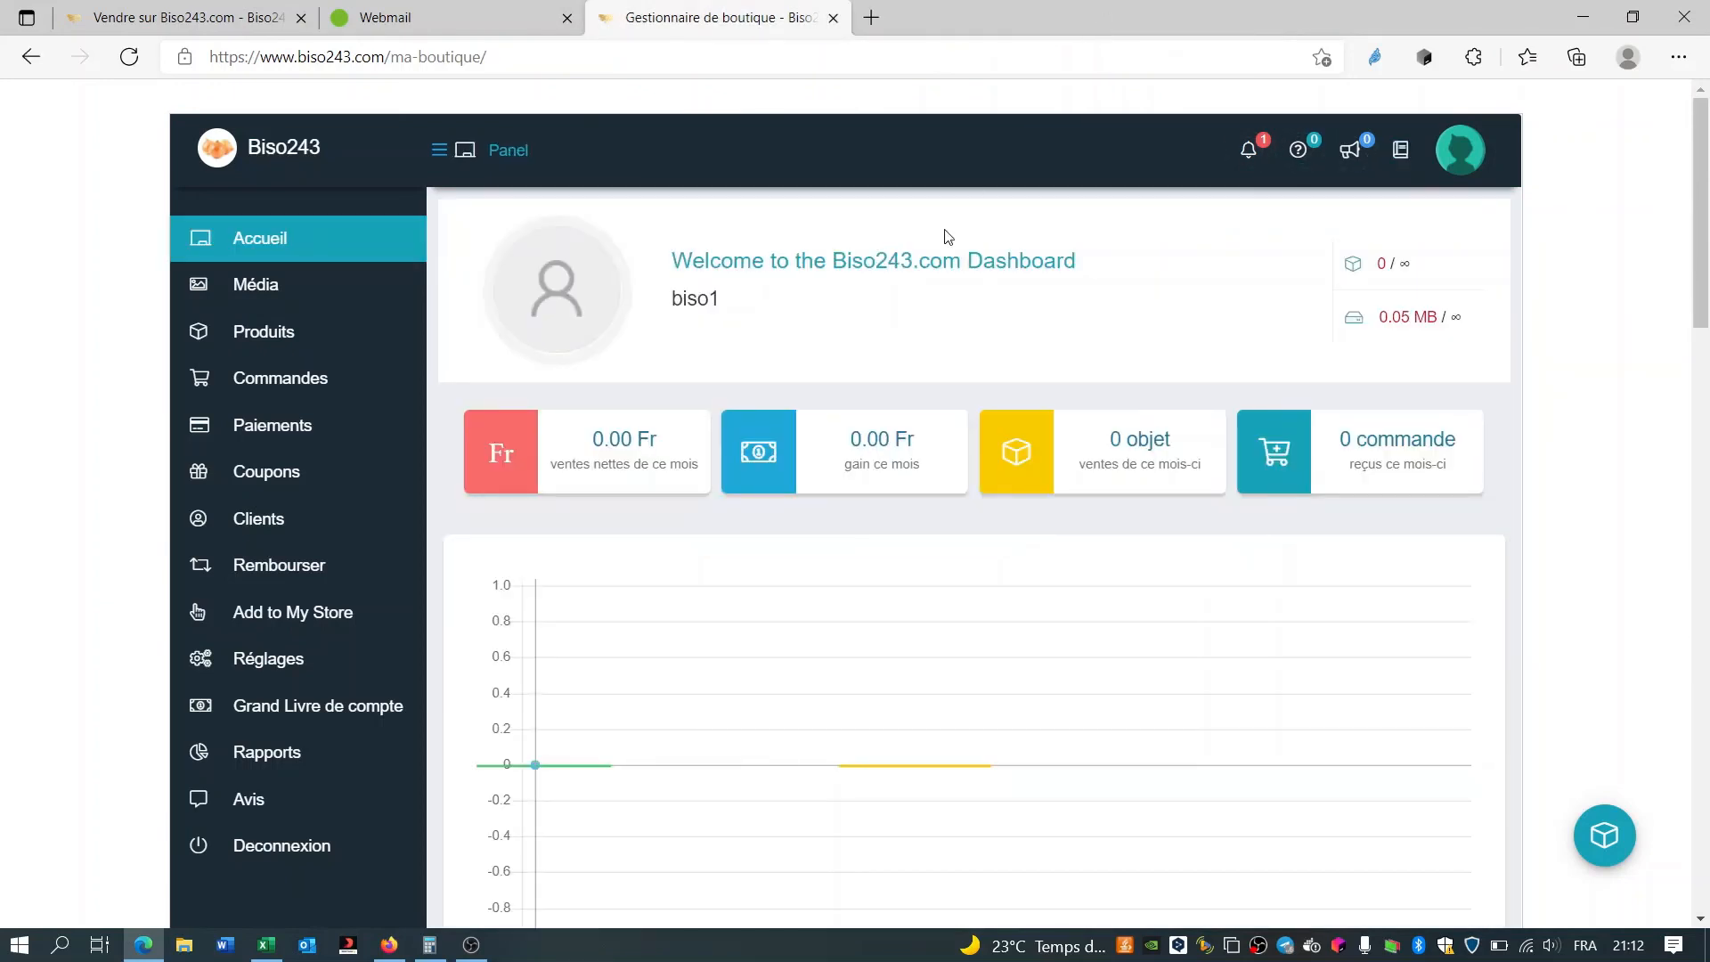